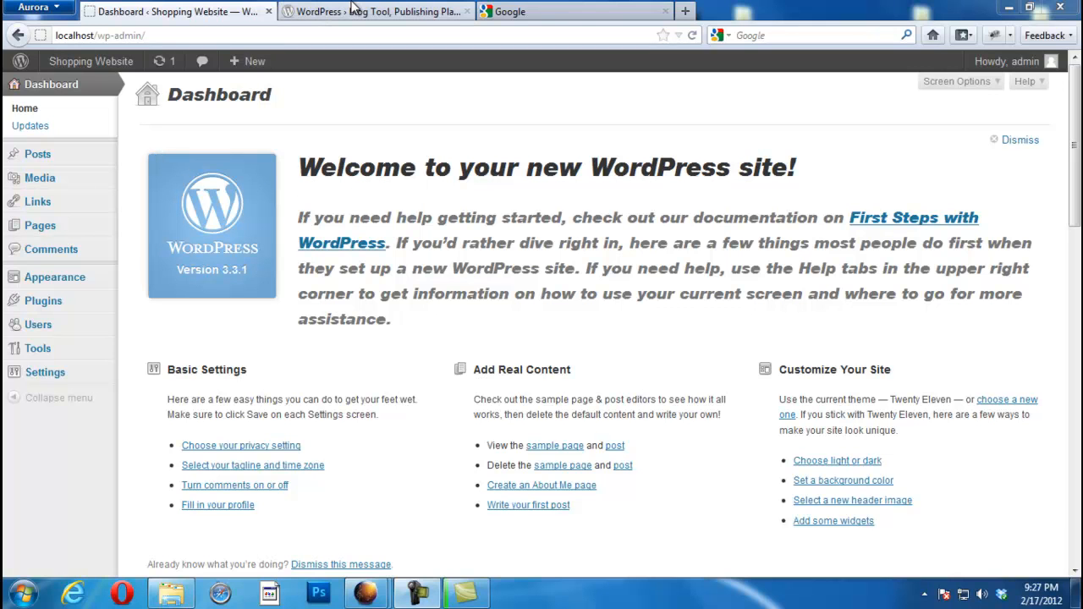
Step: Switch from the Shopping Website admin dashboard to the Google search tab
{"action": "left_click", "coordinate": [541, 11]}
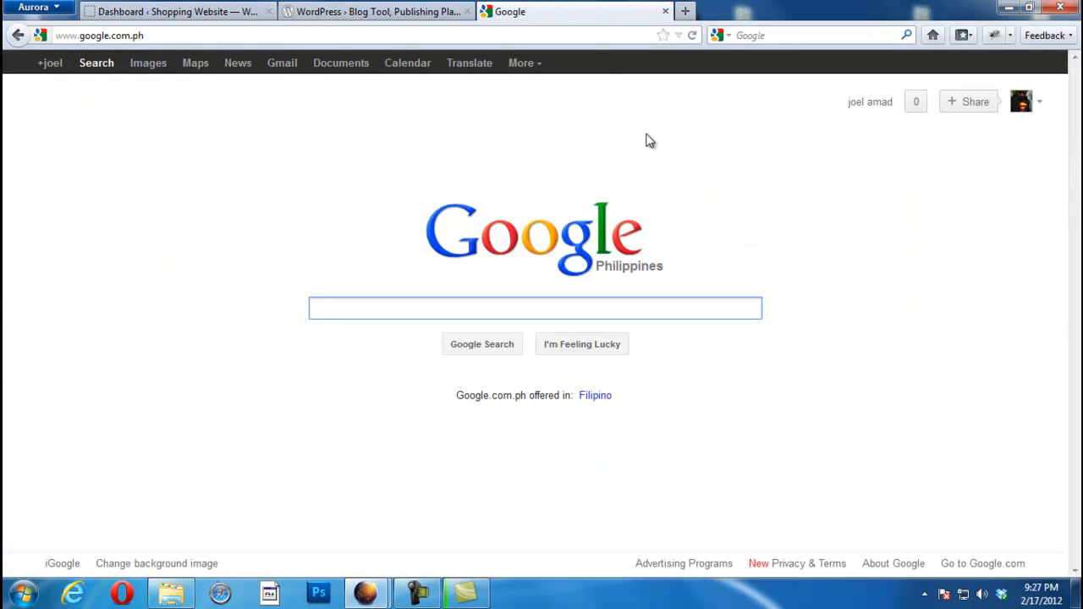
Step: Search Google for 'wordpress plugins' and open the WordPress.org Plugins directory result
{"action": "type", "text": "wordp"}
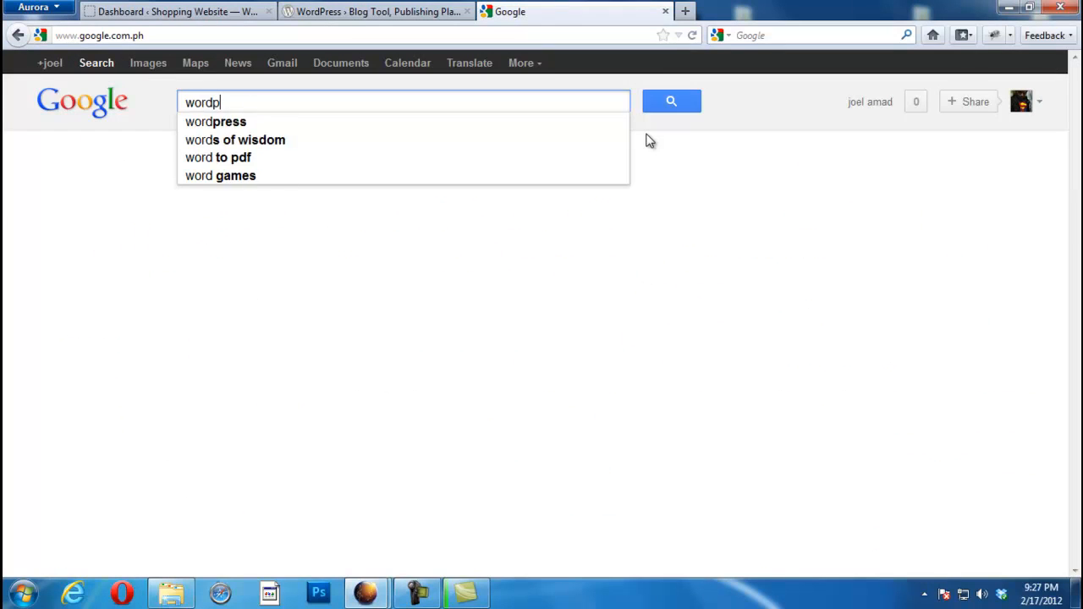
{"action": "type", "text": "ress pl"}
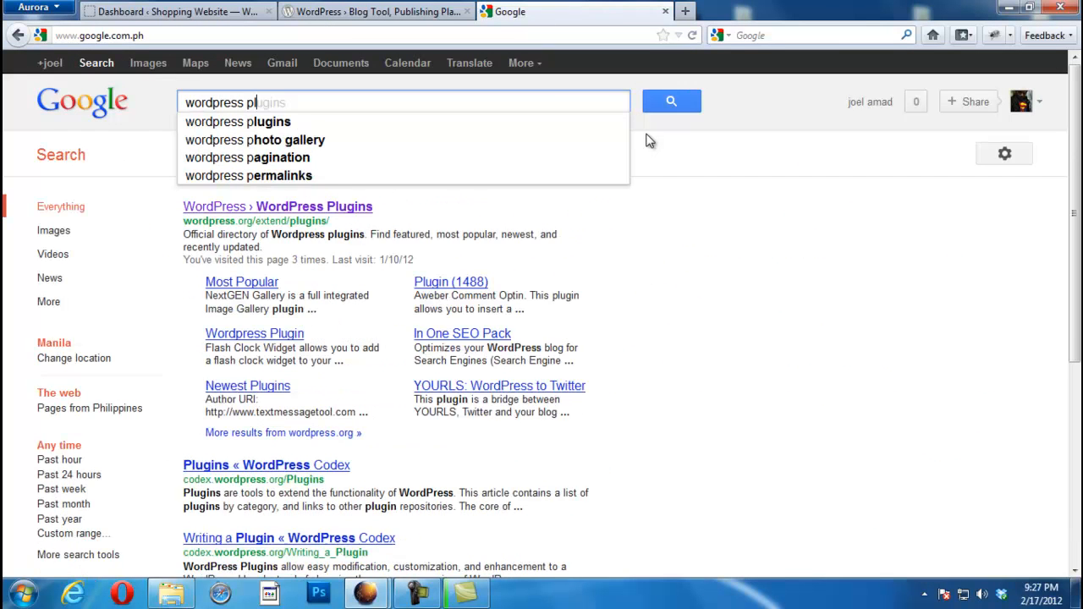
{"action": "type", "text": "ugins"}
{"action": "key", "text": "Return"}
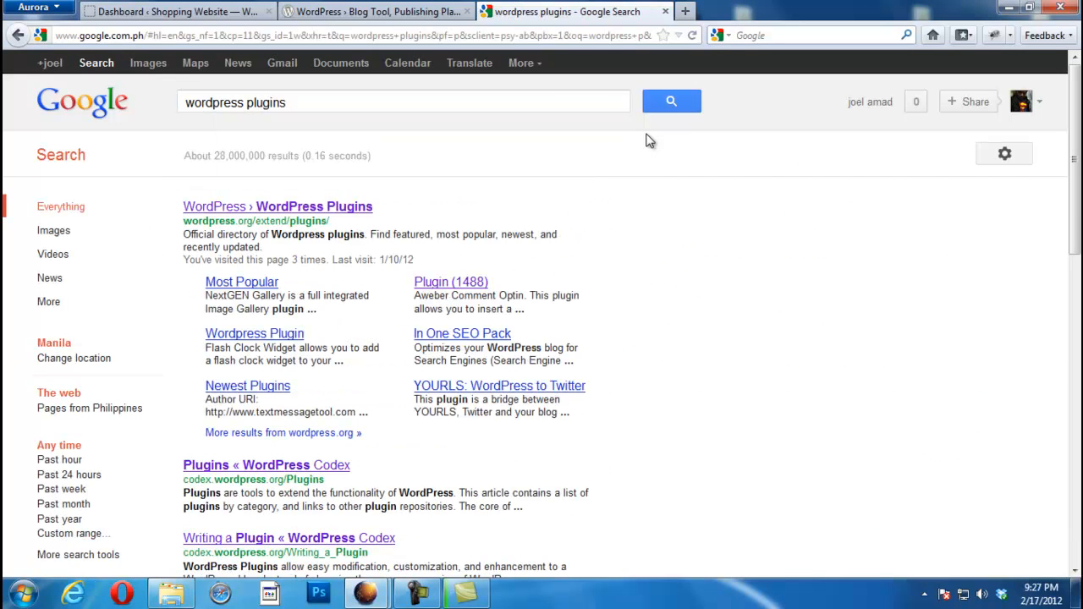
{"action": "left_click", "coordinate": [309, 208]}
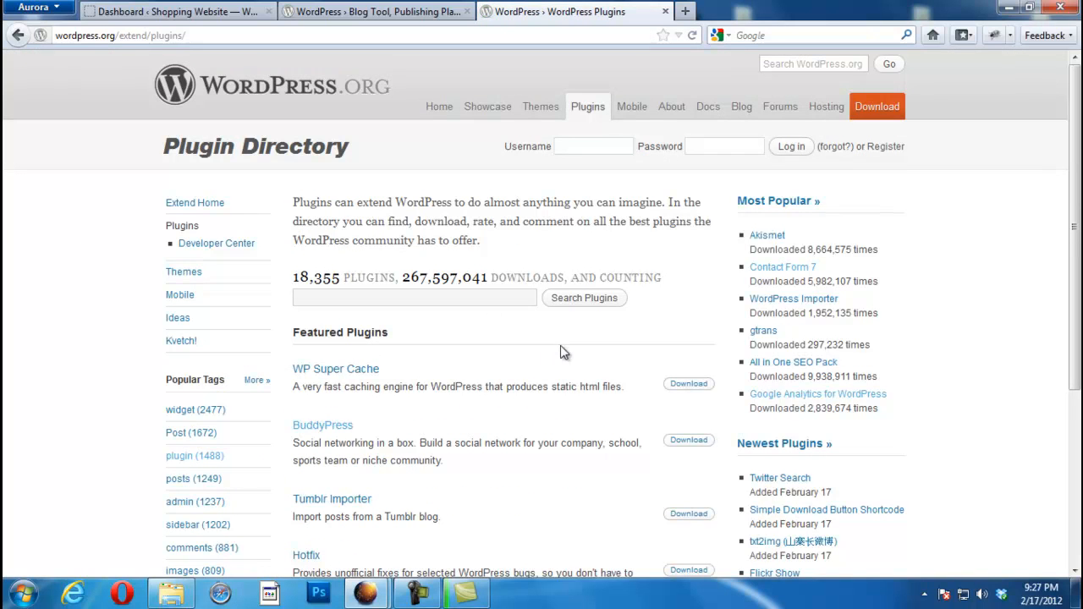
Step: Browse plugins under the 'plugin' tag, then search the directory for 'shopping cart'
{"action": "scroll", "coordinate": [1077, 249], "scroll_direction": "down", "scroll_amount": 3}
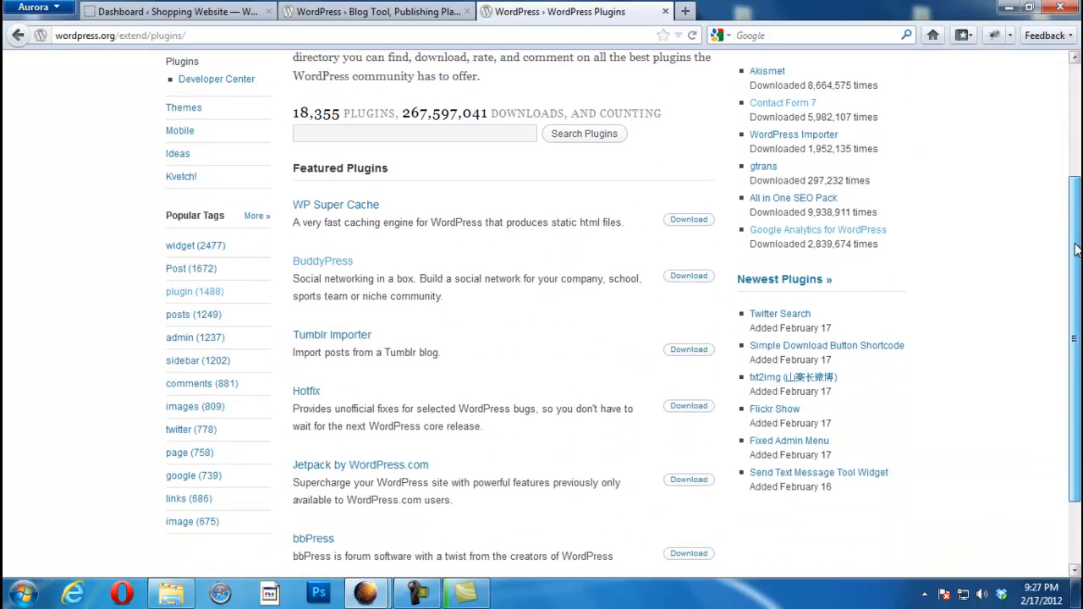
{"action": "left_click", "coordinate": [176, 292]}
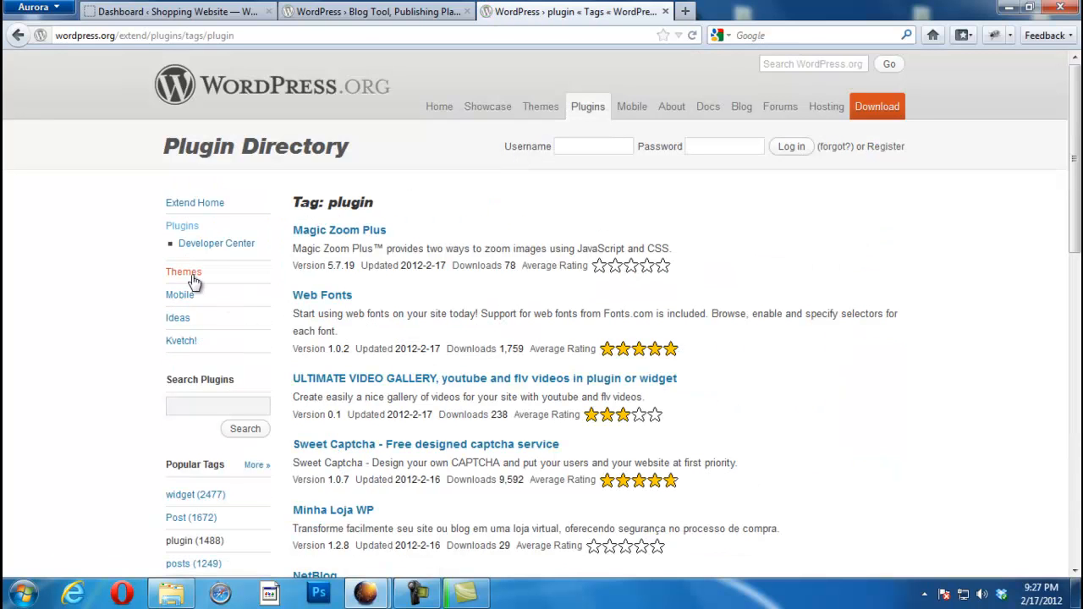
{"action": "left_click_drag", "start_coordinate": [1076, 180], "coordinate": [1034, 186]}
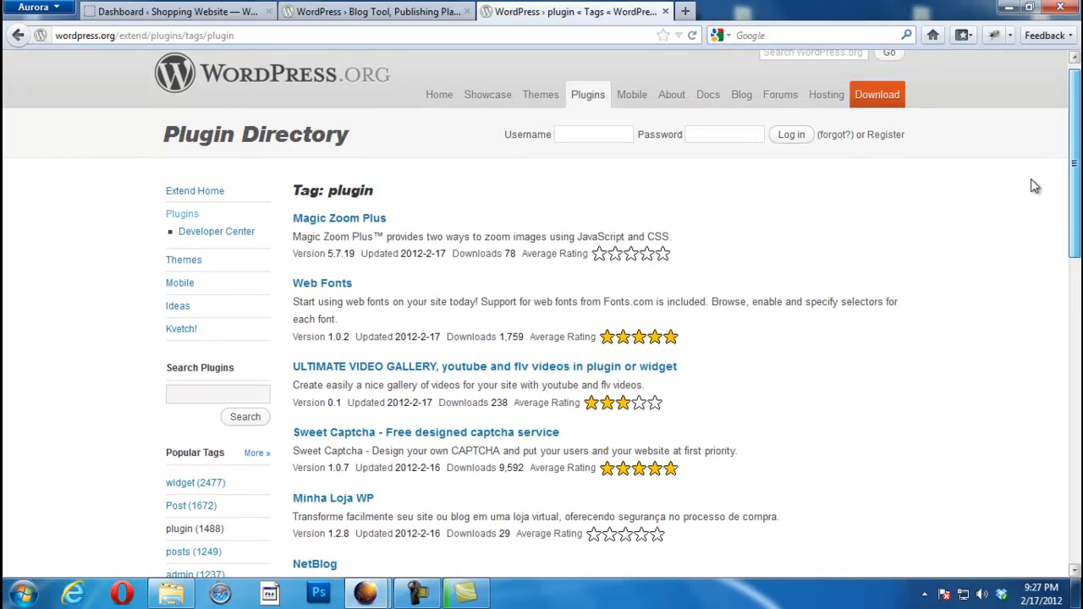
{"action": "scroll", "coordinate": [1066, 181], "scroll_direction": "down", "scroll_amount": 1}
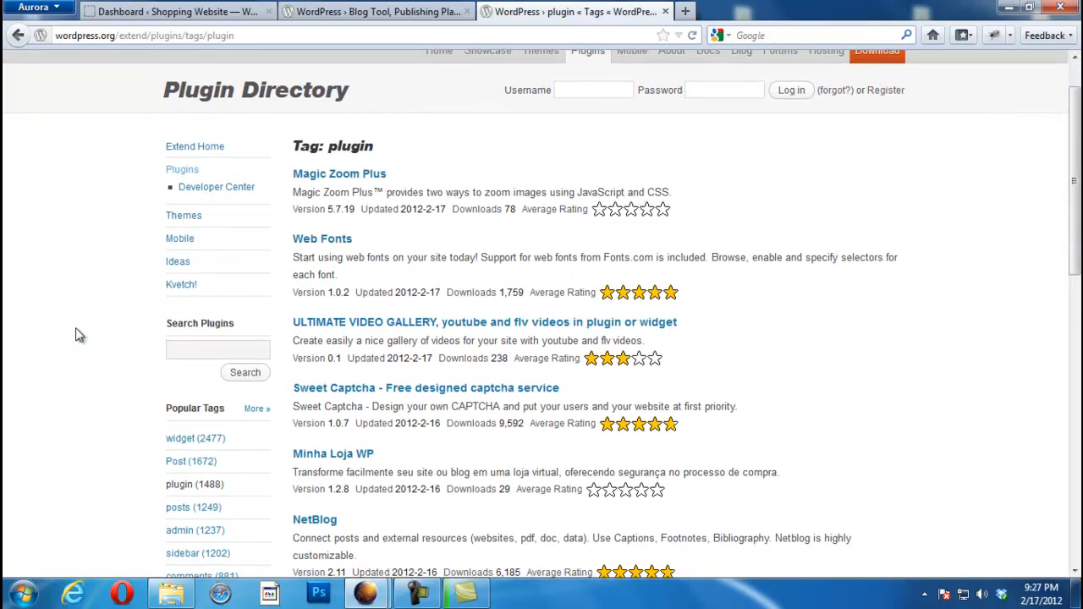
{"action": "left_click", "coordinate": [247, 350]}
{"action": "left_click", "coordinate": [238, 373]}
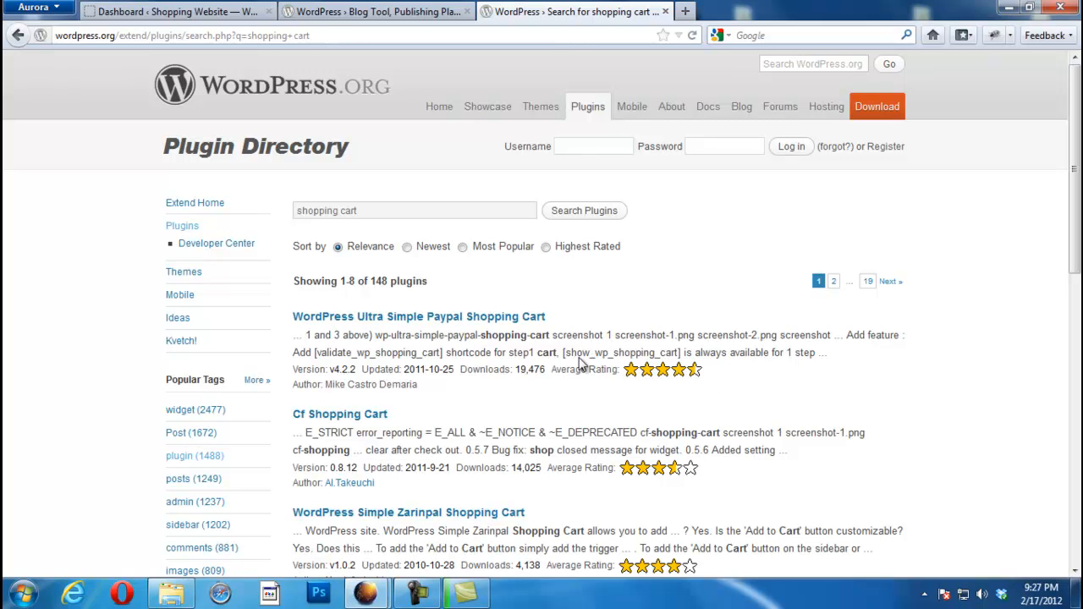
Step: Scroll through the 148 shopping cart results, comparing TheCartPress, Avactis and Ecwid
{"action": "left_click_drag", "start_coordinate": [1075, 201], "coordinate": [1047, 313]}
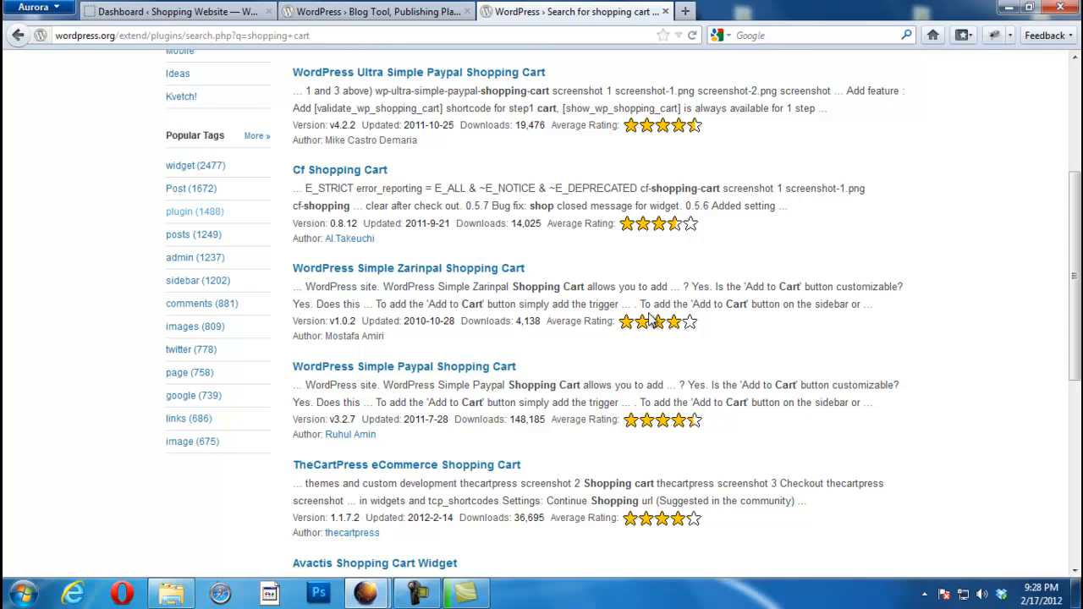
{"action": "scroll", "coordinate": [1078, 339], "scroll_direction": "down", "scroll_amount": 5}
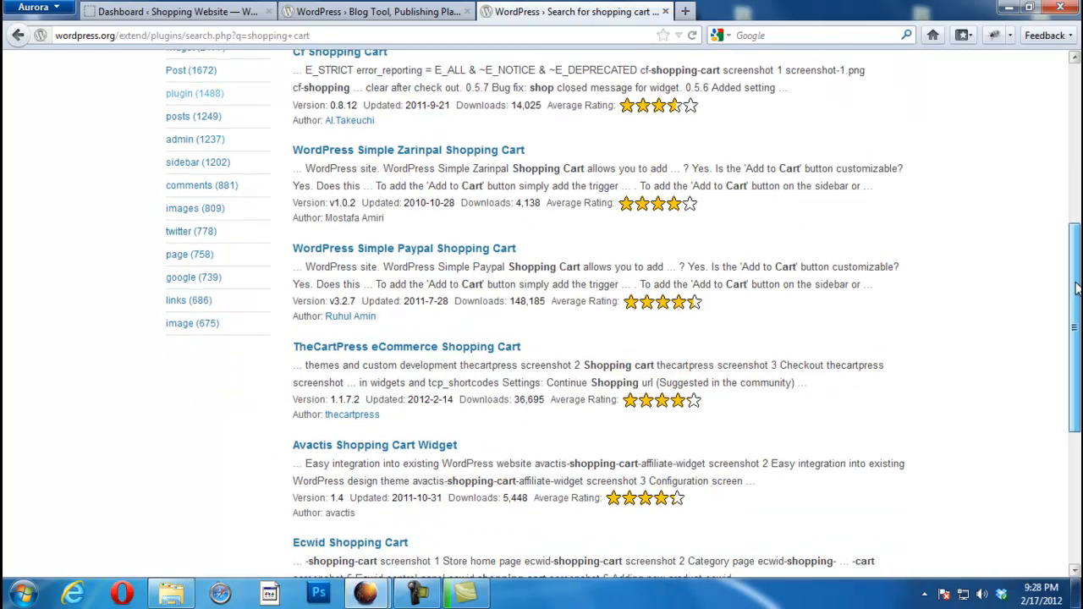
{"action": "scroll", "coordinate": [1078, 339], "scroll_direction": "down", "scroll_amount": 2}
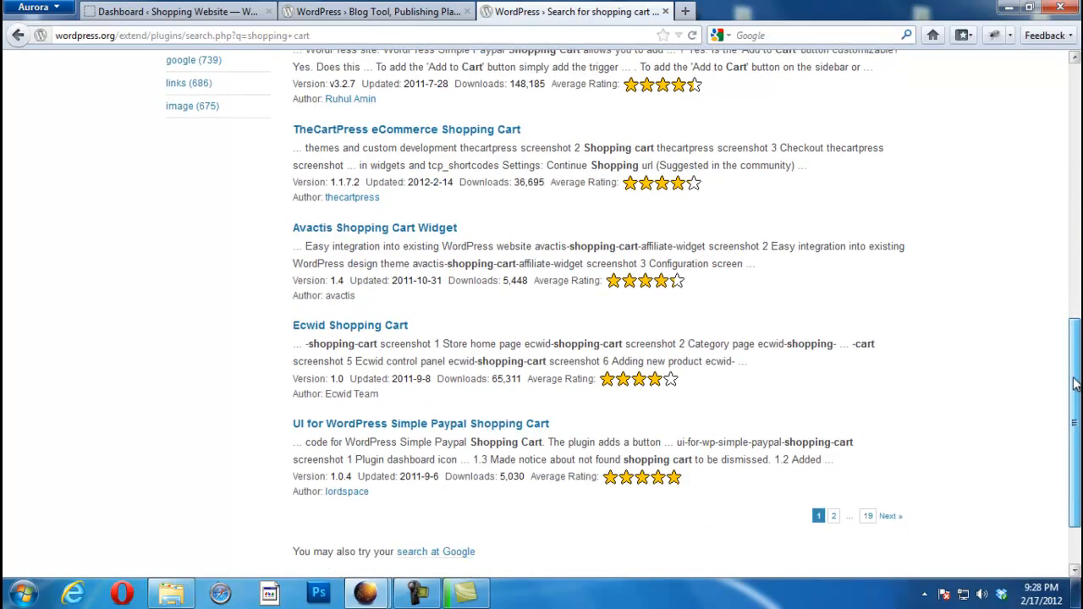
{"action": "scroll", "coordinate": [1080, 365], "scroll_direction": "up", "scroll_amount": 7}
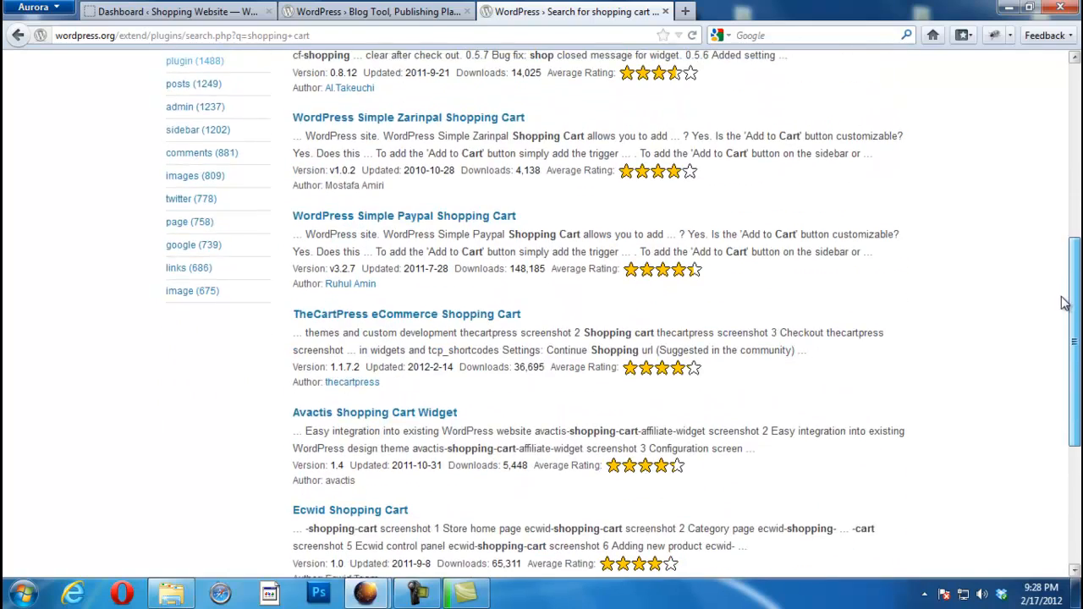
{"action": "scroll", "coordinate": [1054, 241], "scroll_direction": "up", "scroll_amount": 2}
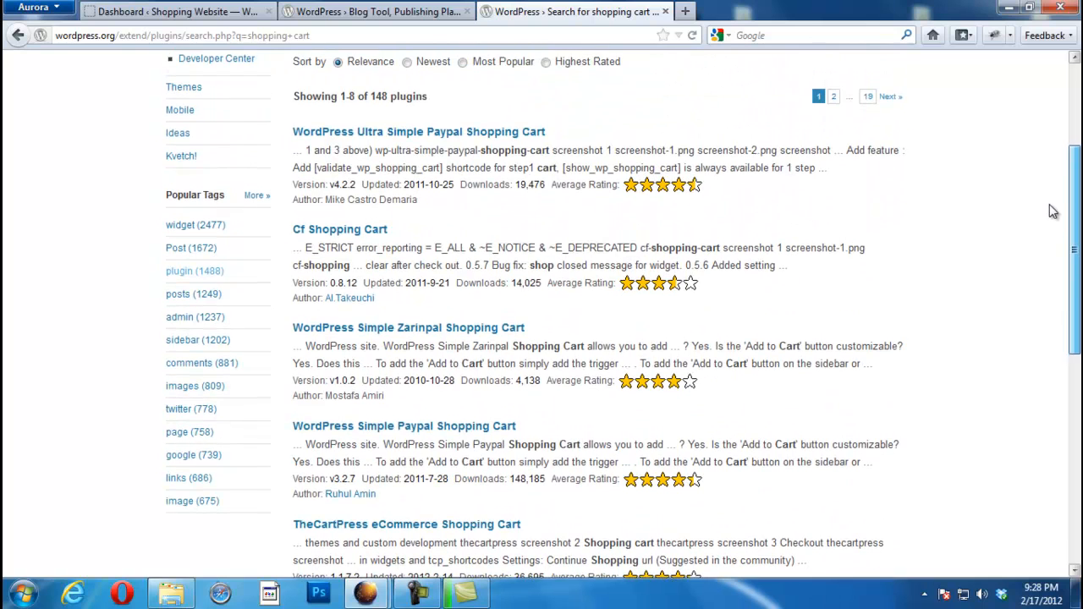
{"action": "scroll", "coordinate": [1052, 216], "scroll_direction": "down", "scroll_amount": 10}
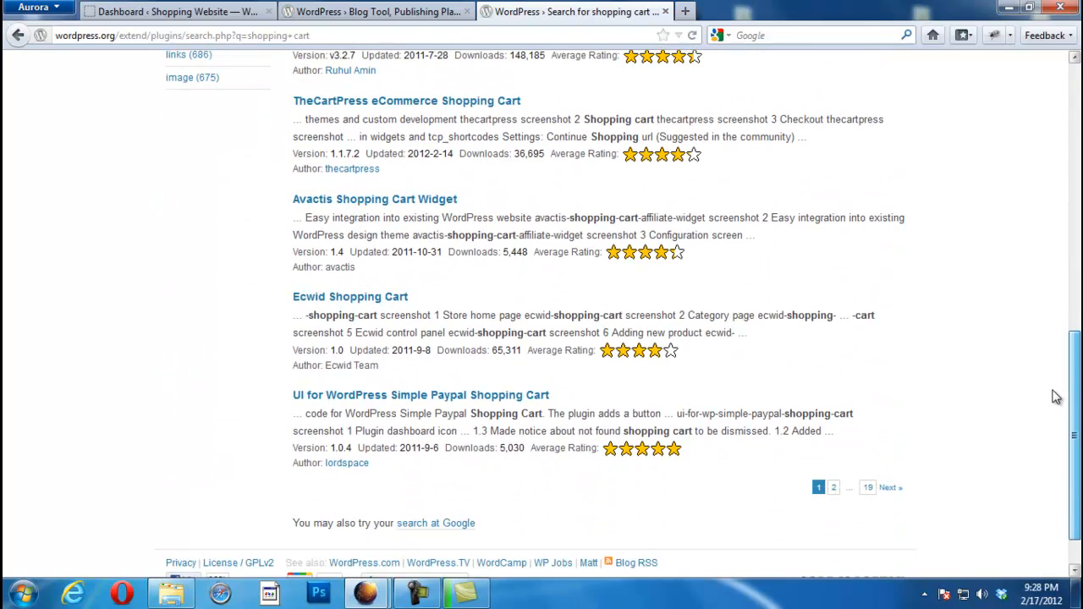
{"action": "scroll", "coordinate": [1055, 364], "scroll_direction": "up", "scroll_amount": 4}
{"action": "scroll", "coordinate": [1049, 313], "scroll_direction": "up", "scroll_amount": 2}
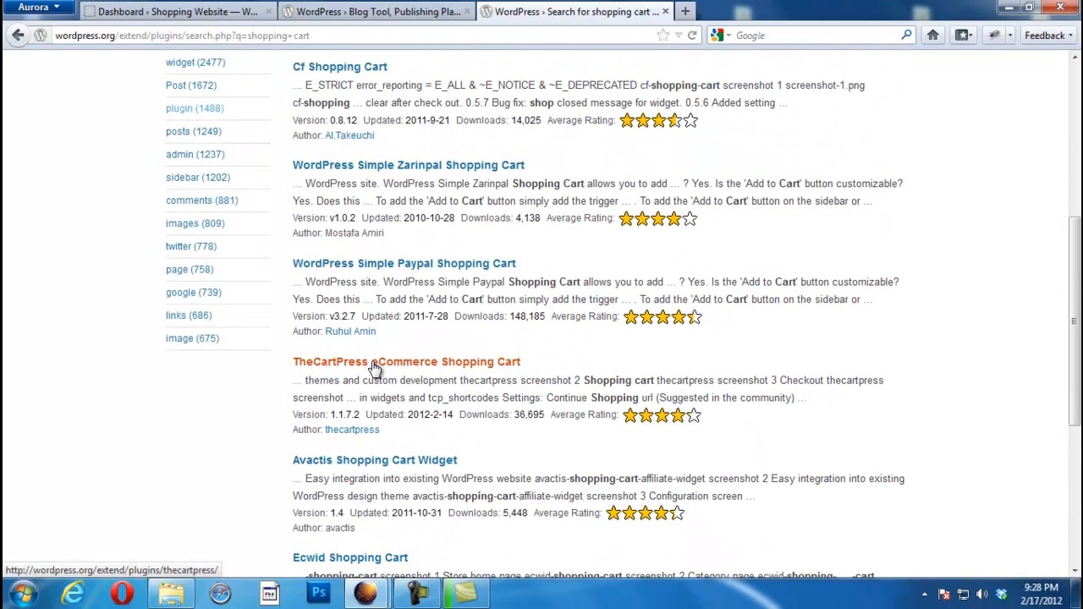
Step: Save TheCartPress eCommerce Shopping Cart 1.1.7.2 zip and check its download progress
{"action": "left_click", "coordinate": [375, 368]}
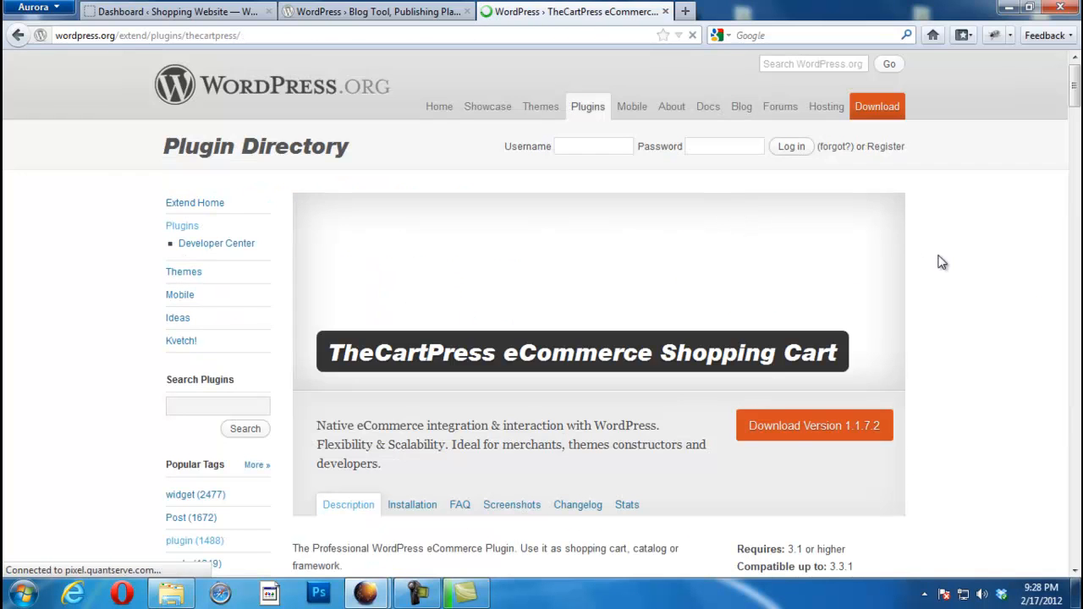
{"action": "left_click", "coordinate": [828, 433]}
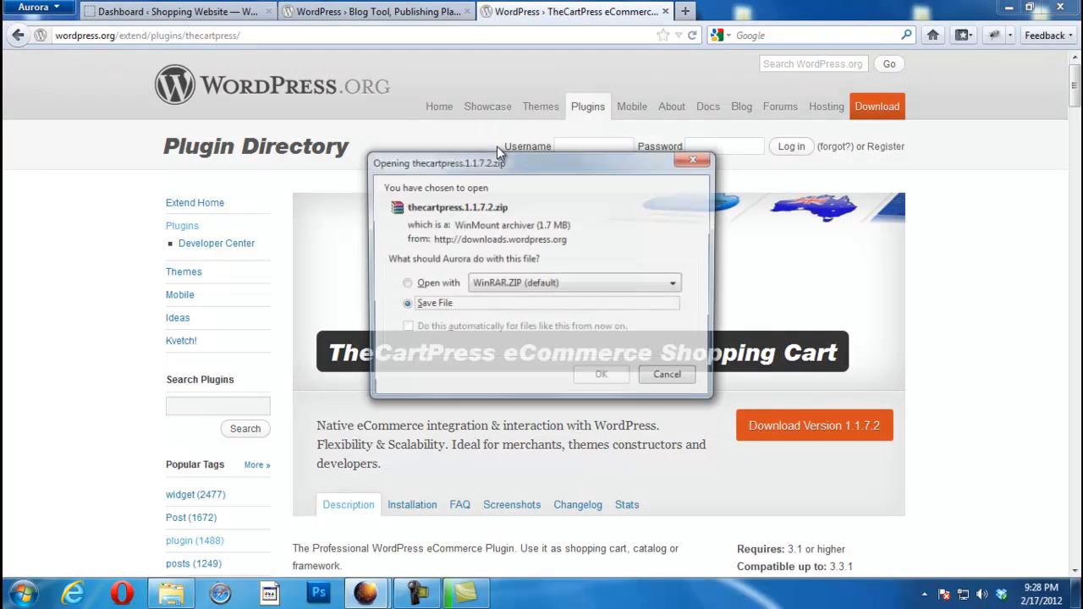
{"action": "left_click", "coordinate": [591, 382]}
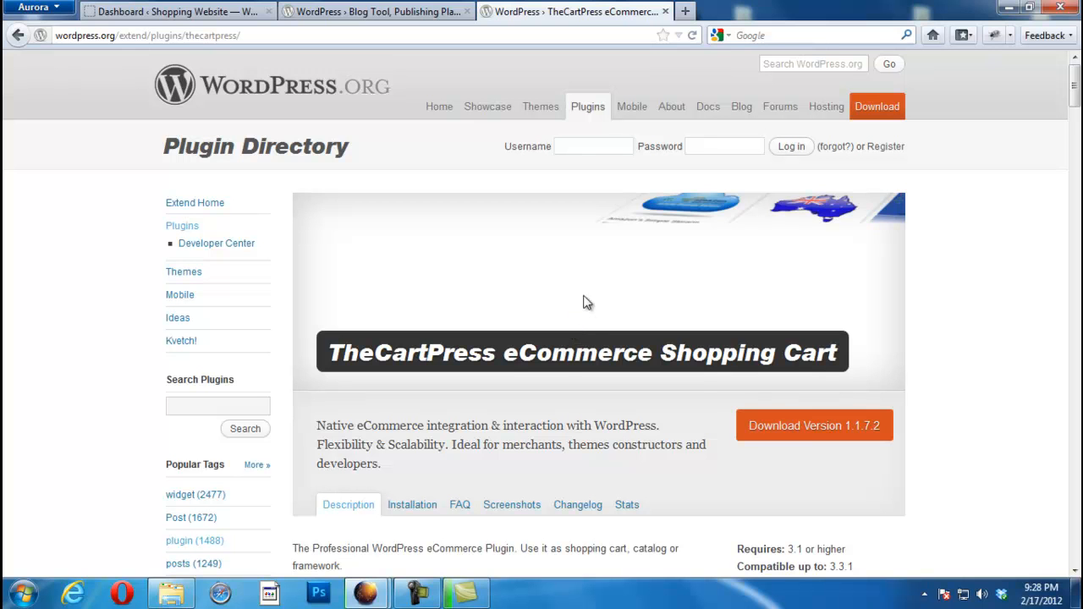
{"action": "mouse_move", "coordinate": [369, 597]}
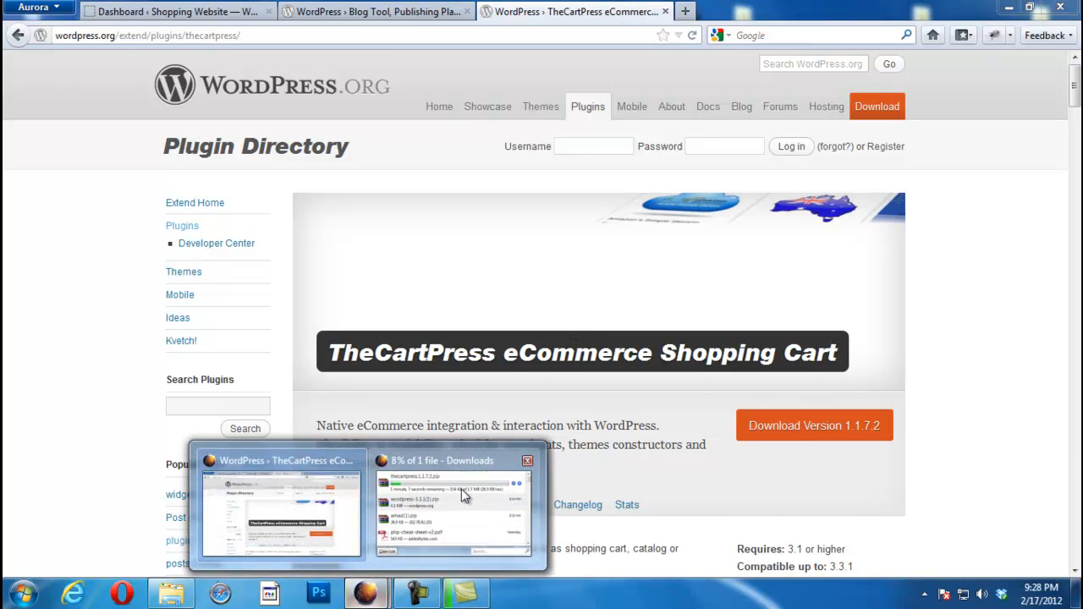
{"action": "left_click", "coordinate": [474, 491]}
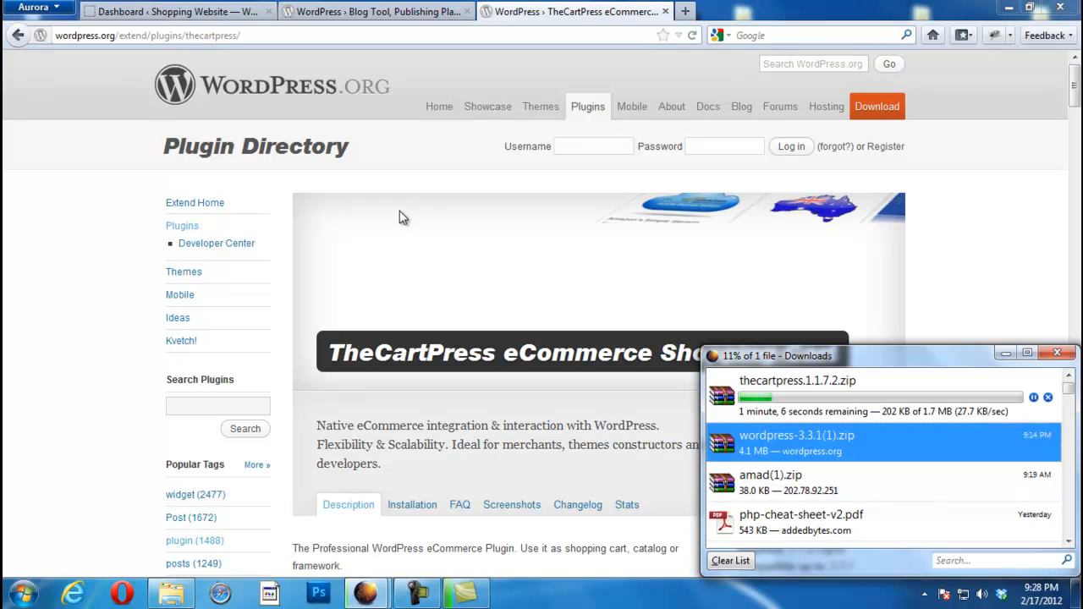
Step: Open the WordPress.org themes directory in a new tab while TheCartPress finishes downloading
{"action": "middle_click", "coordinate": [188, 272]}
{"action": "left_click", "coordinate": [733, 10]}
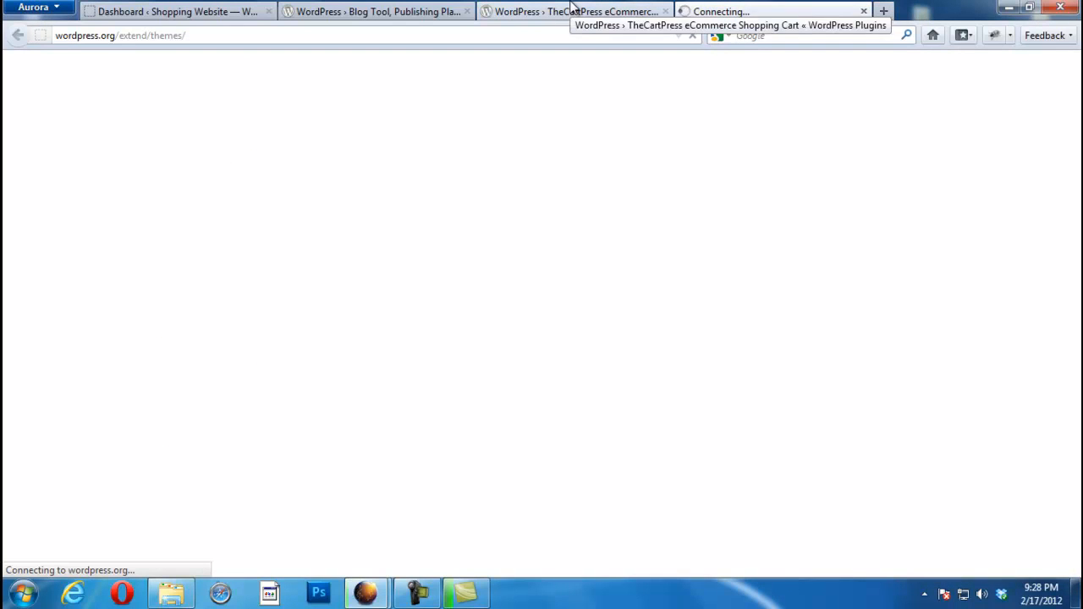
{"action": "left_click", "coordinate": [572, 10]}
{"action": "left_click", "coordinate": [744, 10]}
{"action": "left_click", "coordinate": [609, 10]}
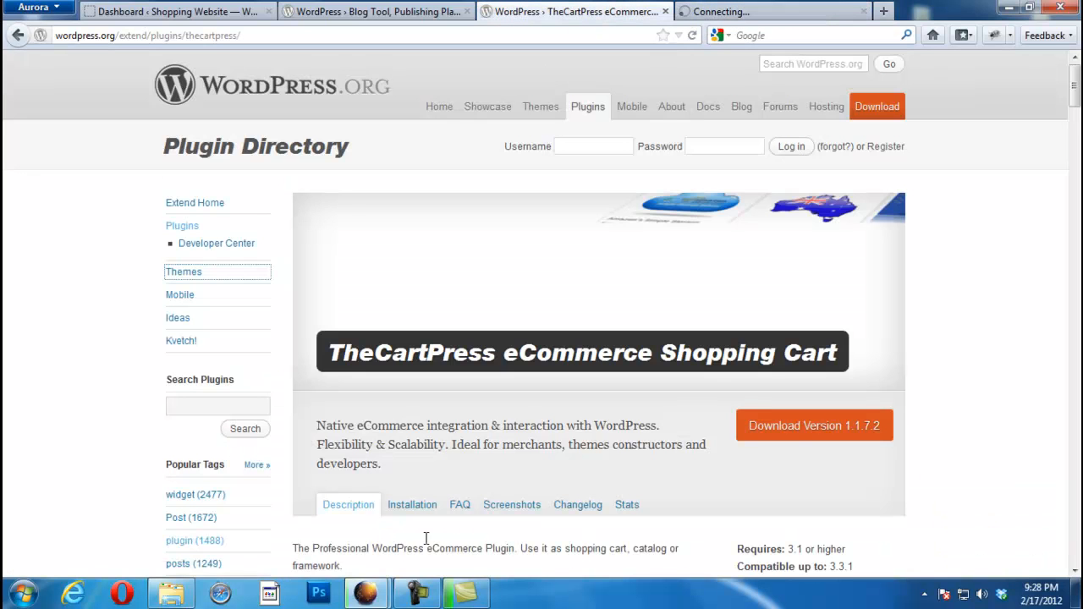
{"action": "mouse_move", "coordinate": [369, 597]}
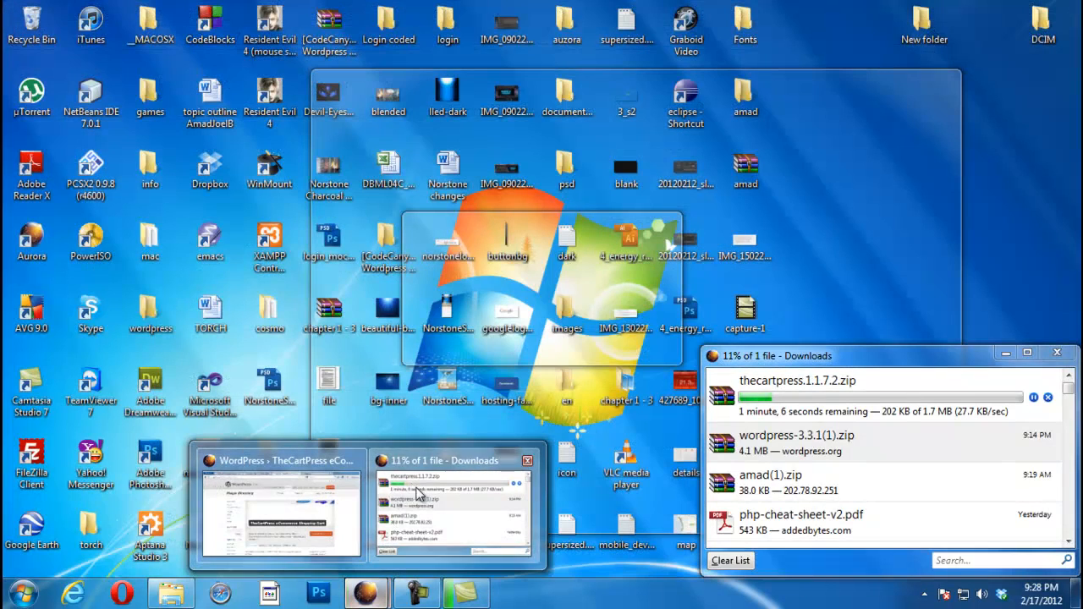
{"action": "left_click", "coordinate": [414, 492]}
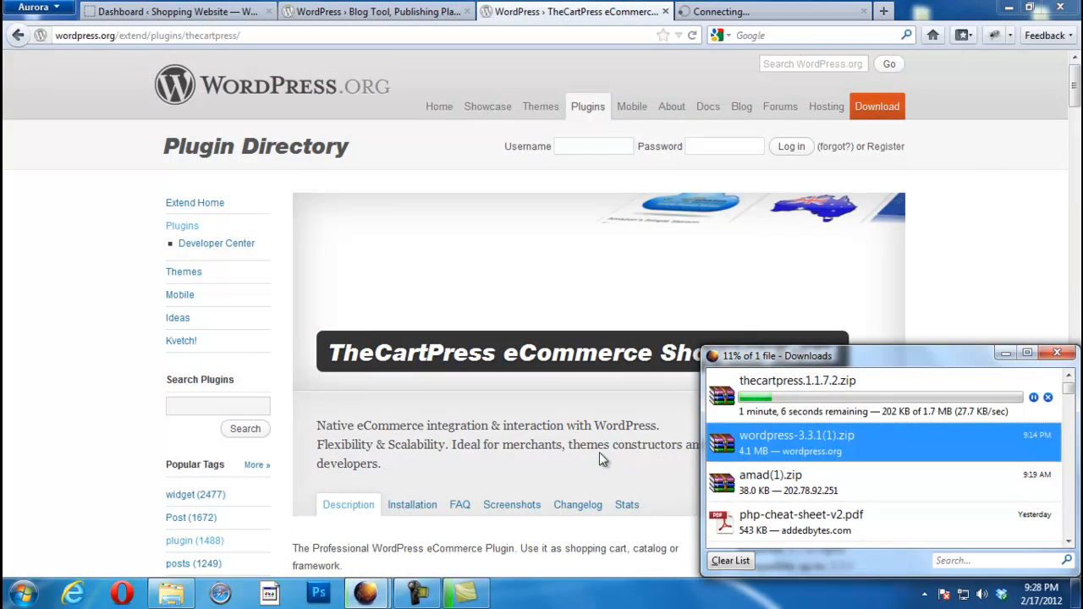
{"action": "left_click", "coordinate": [742, 8]}
{"action": "left_click", "coordinate": [742, 8]}
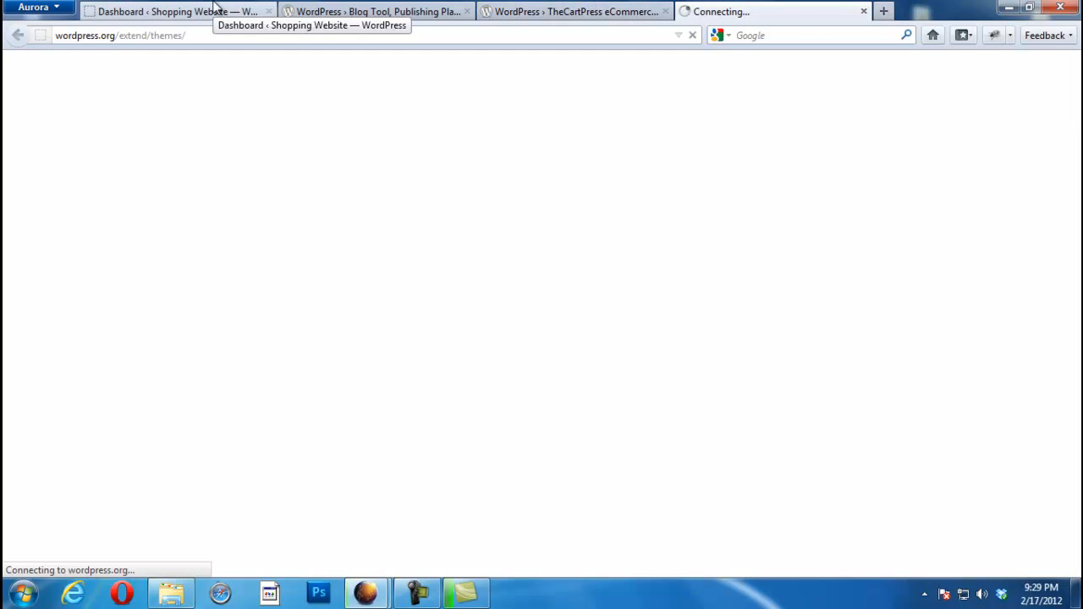
Step: Get the Coraline 1.2 theme and open coraline.1.2.zip from the downloads list
{"action": "left_click", "coordinate": [465, 592]}
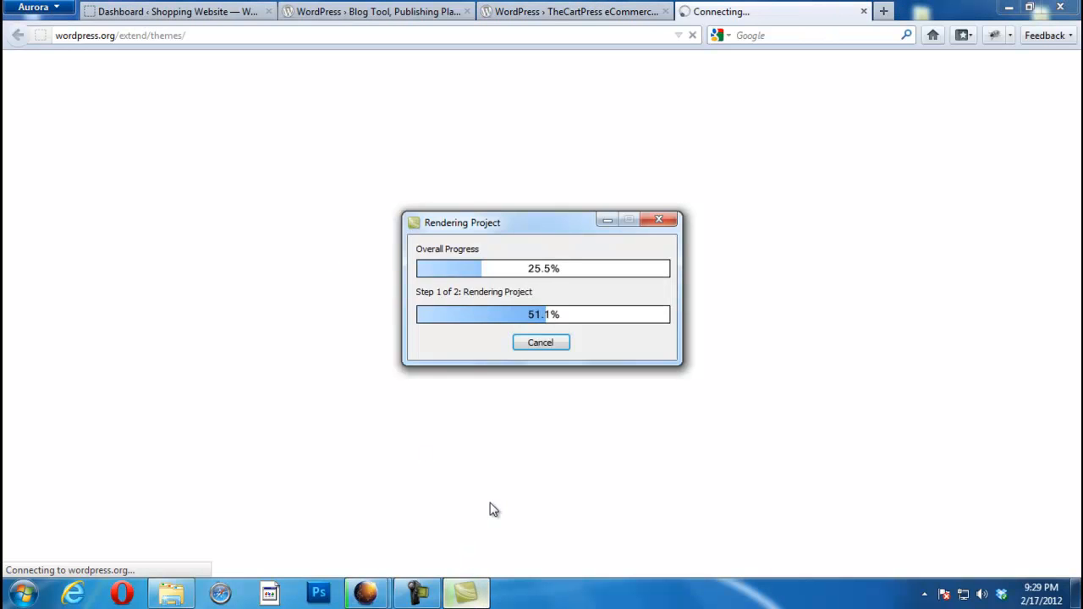
{"action": "left_click", "coordinate": [417, 593]}
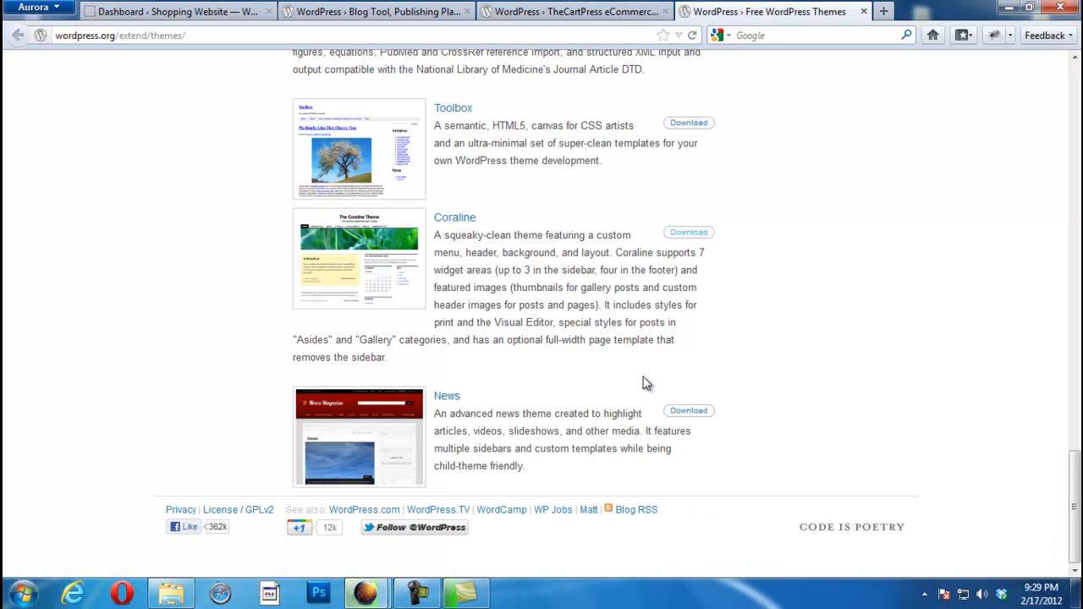
{"action": "mouse_move", "coordinate": [366, 593]}
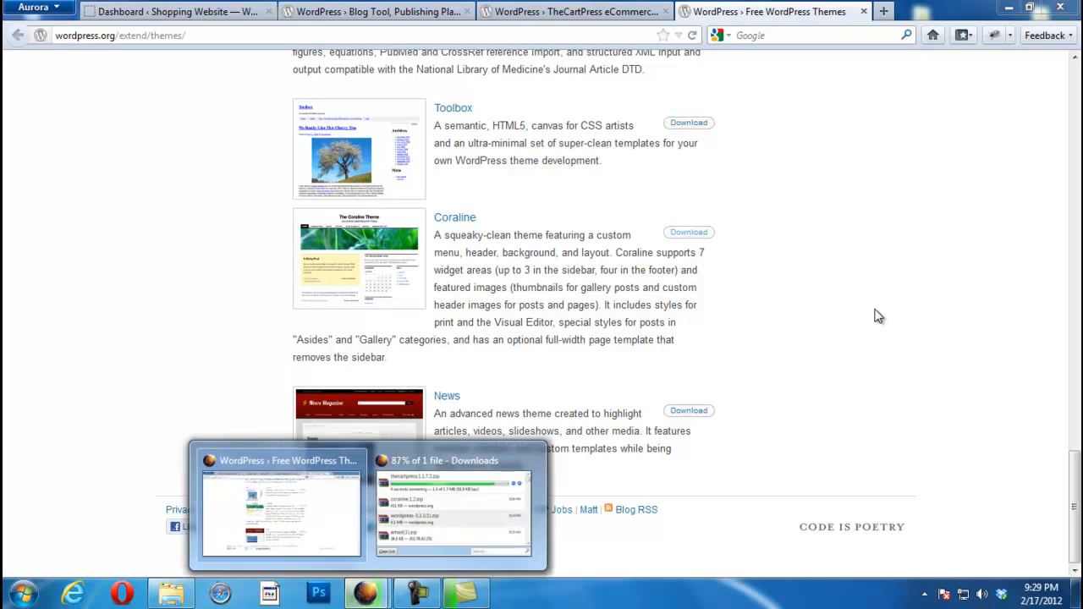
{"action": "left_click", "coordinate": [457, 218]}
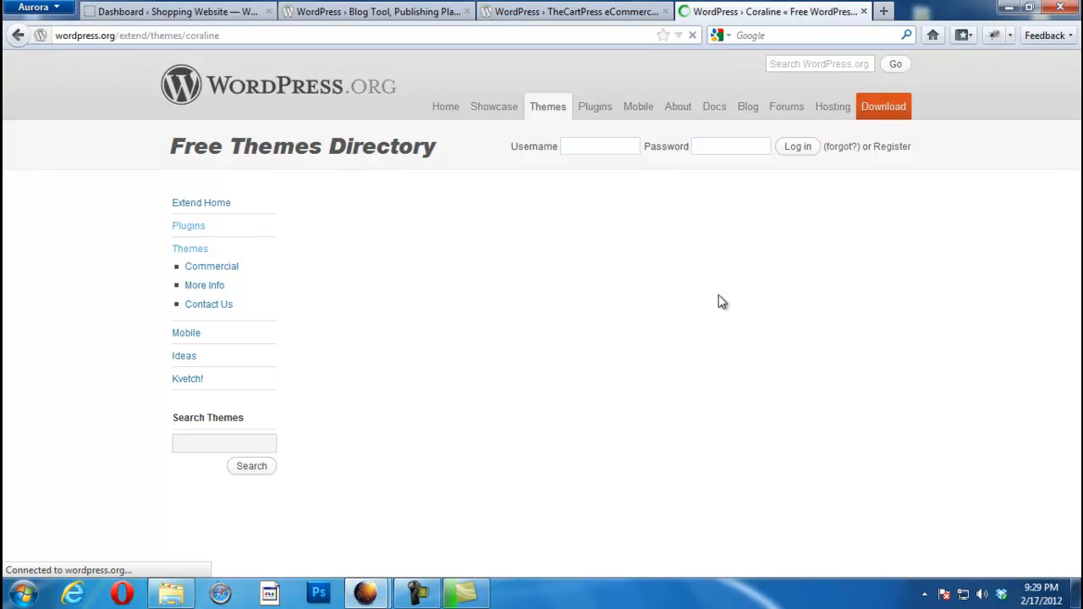
{"action": "mouse_move", "coordinate": [365, 595]}
{"action": "left_click", "coordinate": [476, 496]}
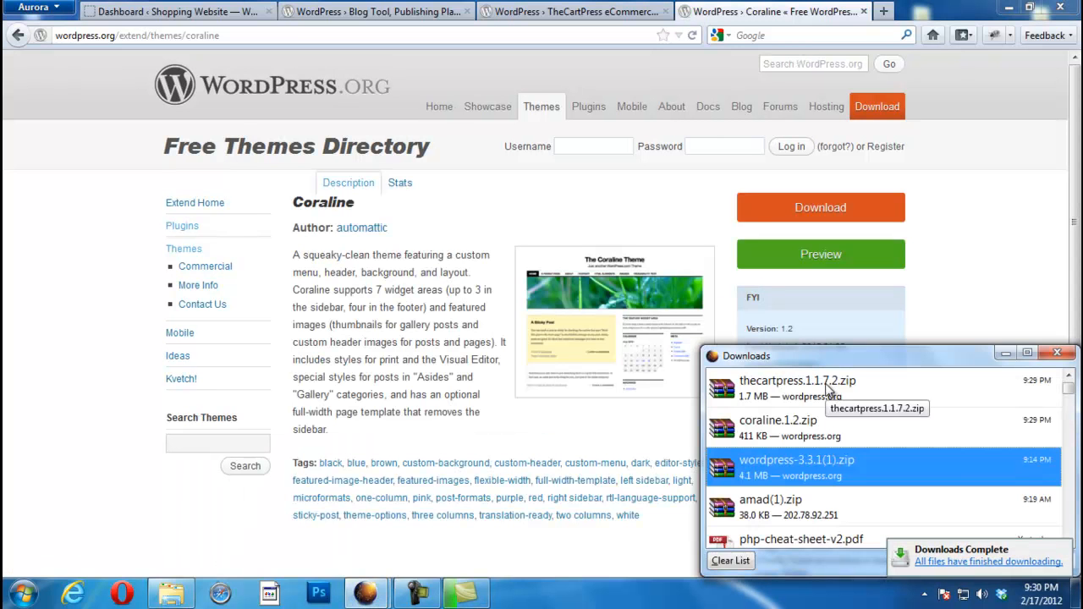
{"action": "double_click", "coordinate": [788, 439]}
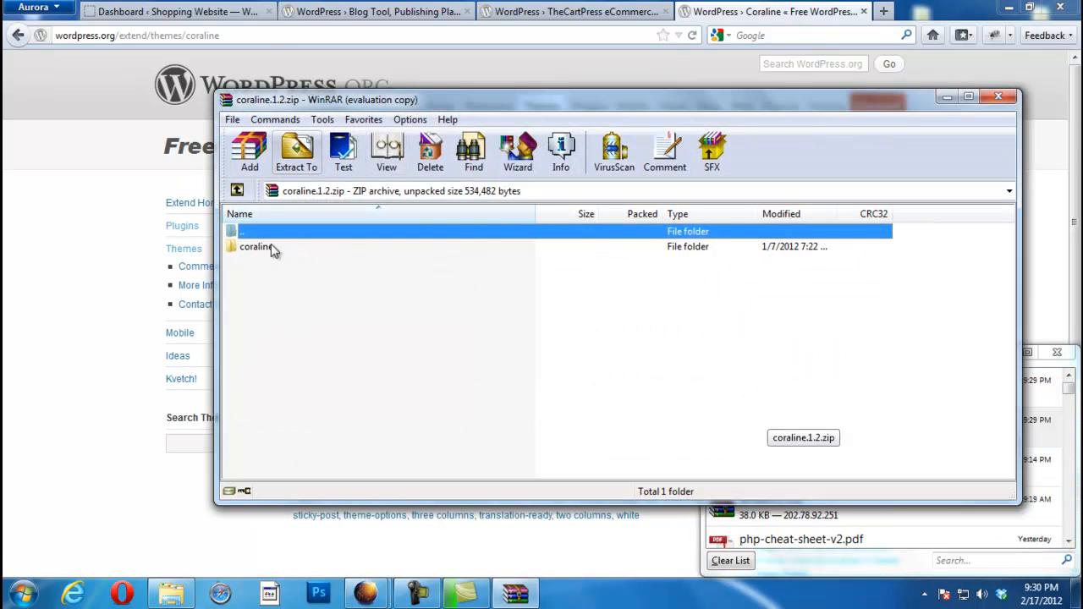
Step: Extract coraline.1.2.zip to C:\xampp\htdocs\wp-content\themes via WinRAR's Extract To
{"action": "left_click", "coordinate": [296, 152]}
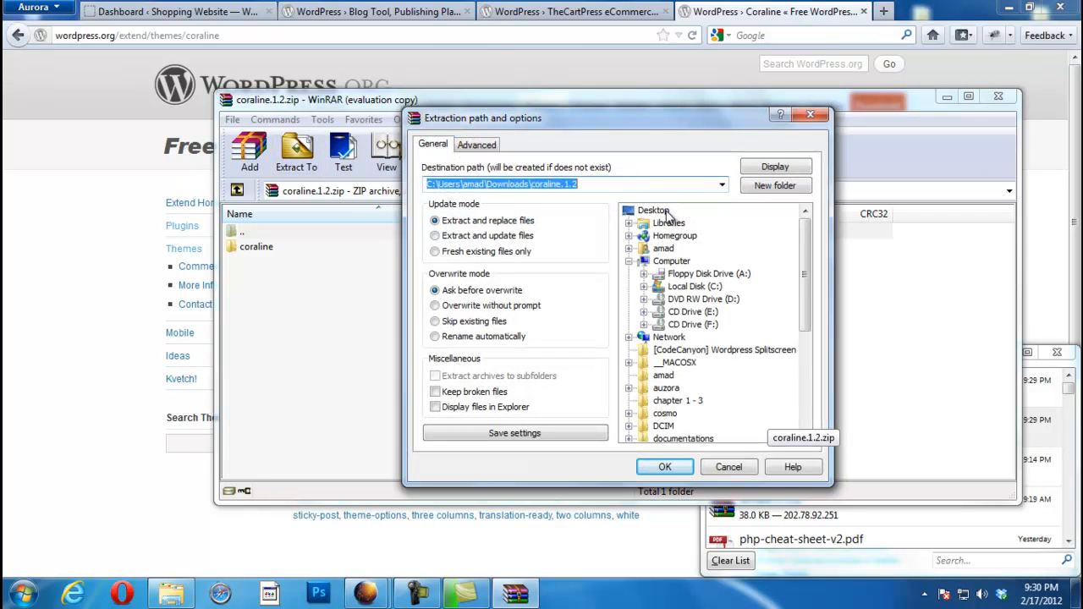
{"action": "mouse_move", "coordinate": [799, 262]}
{"action": "left_mouse_down"}
{"action": "mouse_move", "coordinate": [805, 302]}
{"action": "mouse_move", "coordinate": [799, 269]}
{"action": "left_mouse_up"}
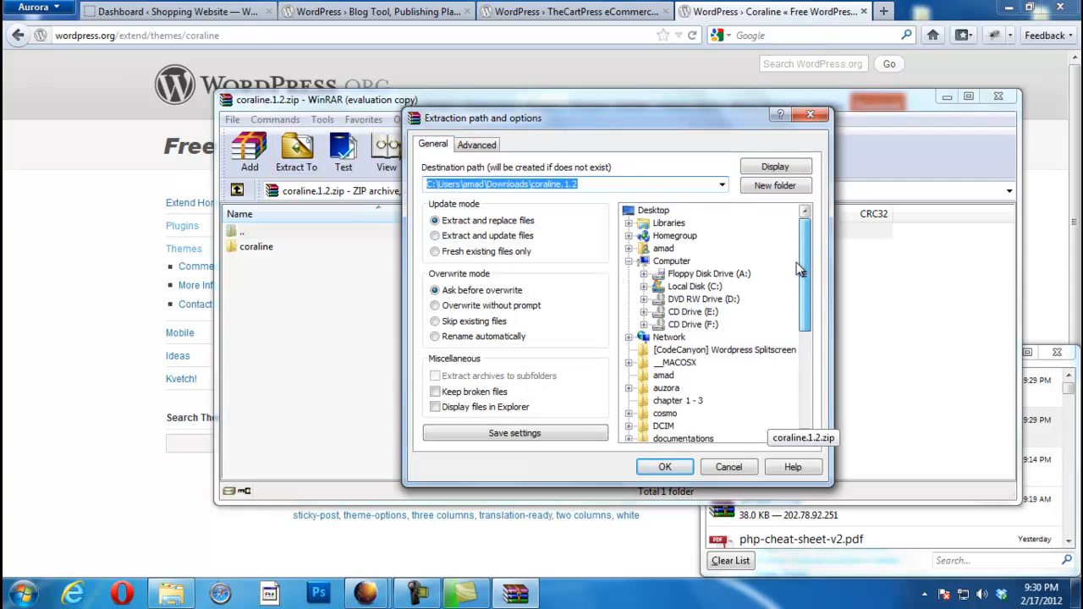
{"action": "left_click", "coordinate": [644, 287]}
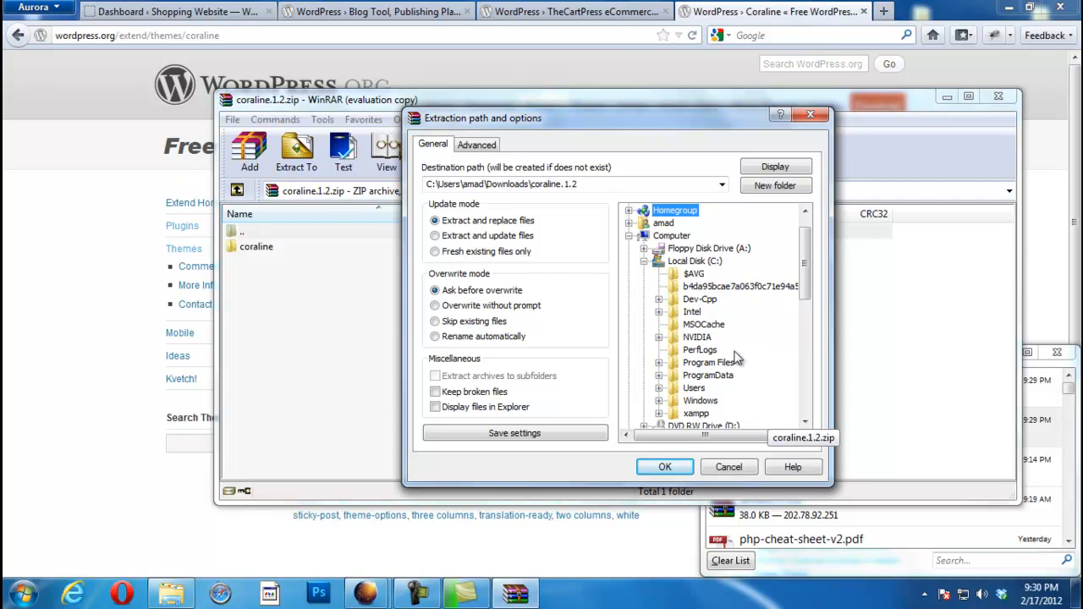
{"action": "left_click", "coordinate": [659, 413]}
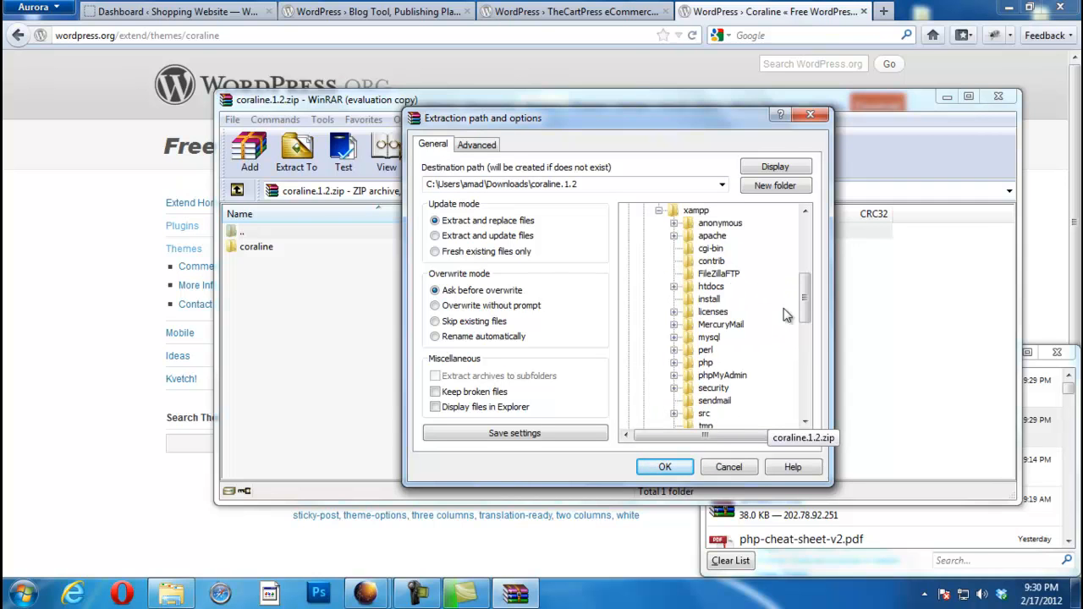
{"action": "left_click_drag", "start_coordinate": [810, 313], "coordinate": [808, 318]}
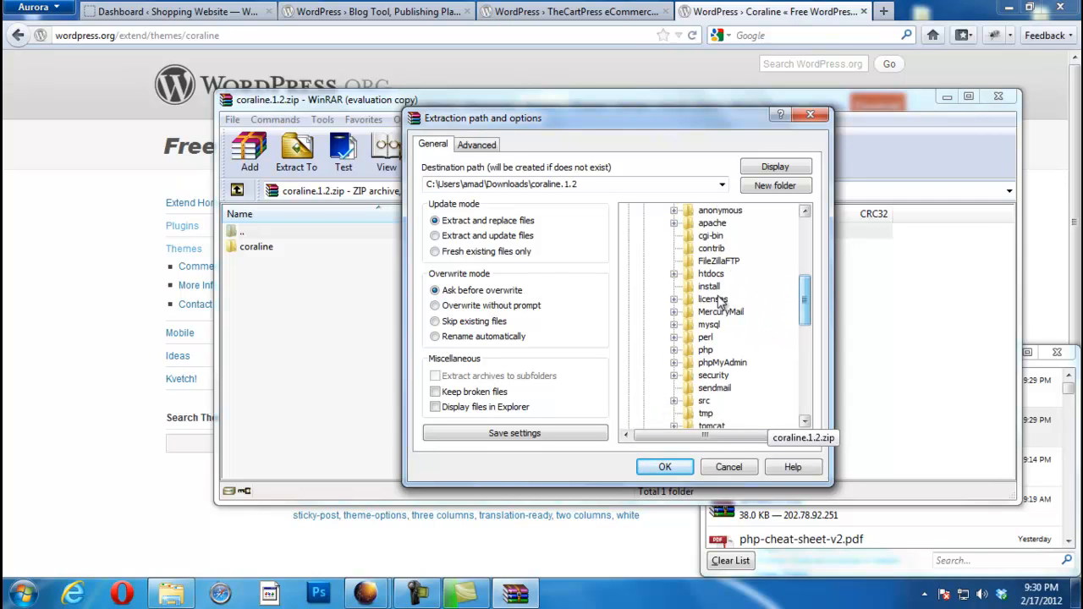
{"action": "left_click", "coordinate": [674, 275]}
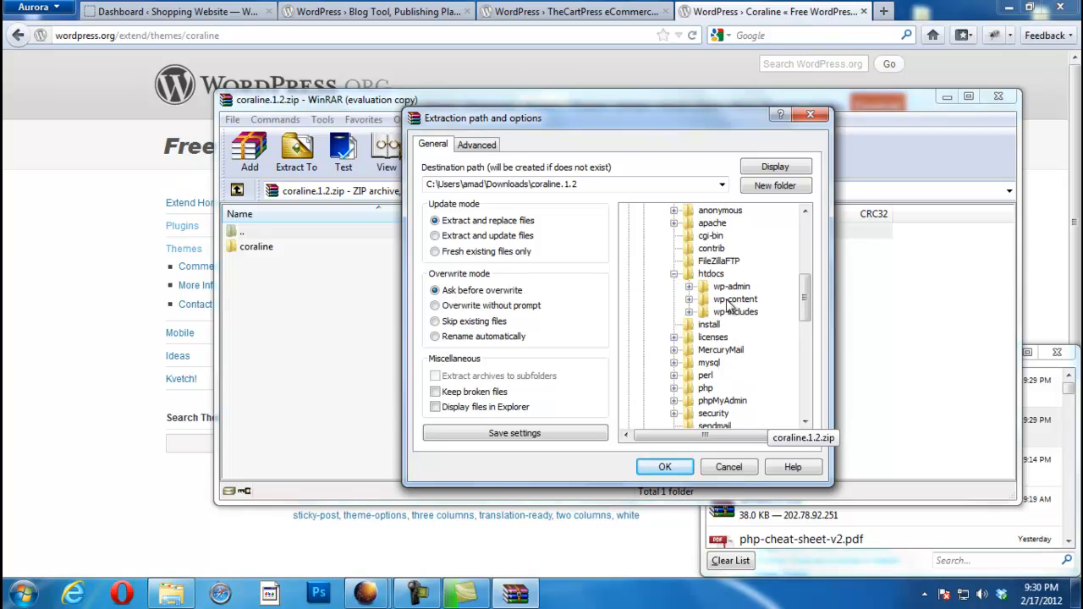
{"action": "left_click", "coordinate": [689, 299]}
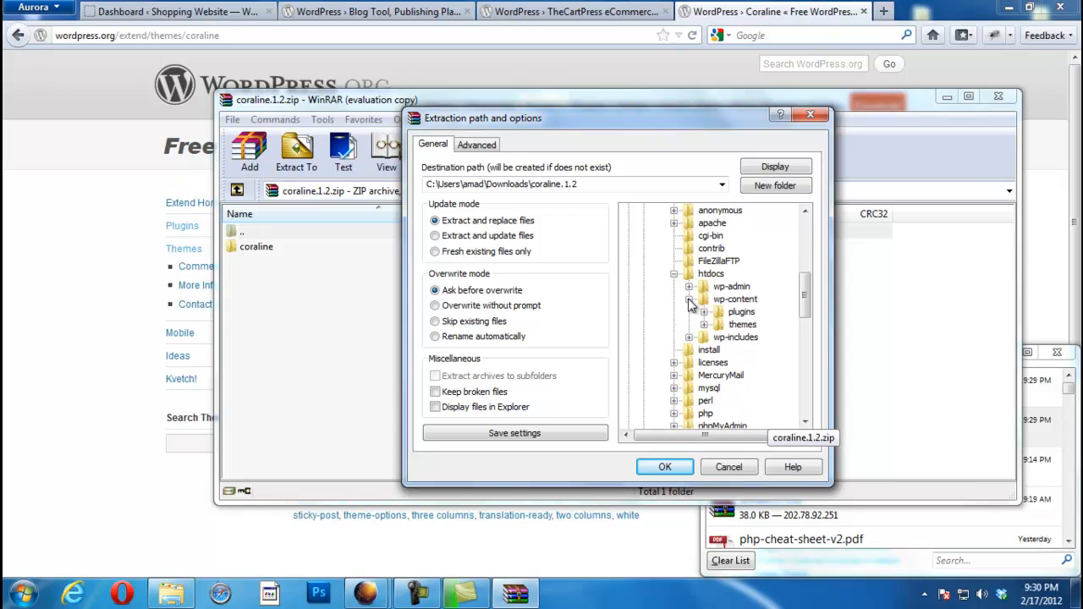
{"action": "left_click", "coordinate": [704, 325]}
{"action": "left_click", "coordinate": [742, 324]}
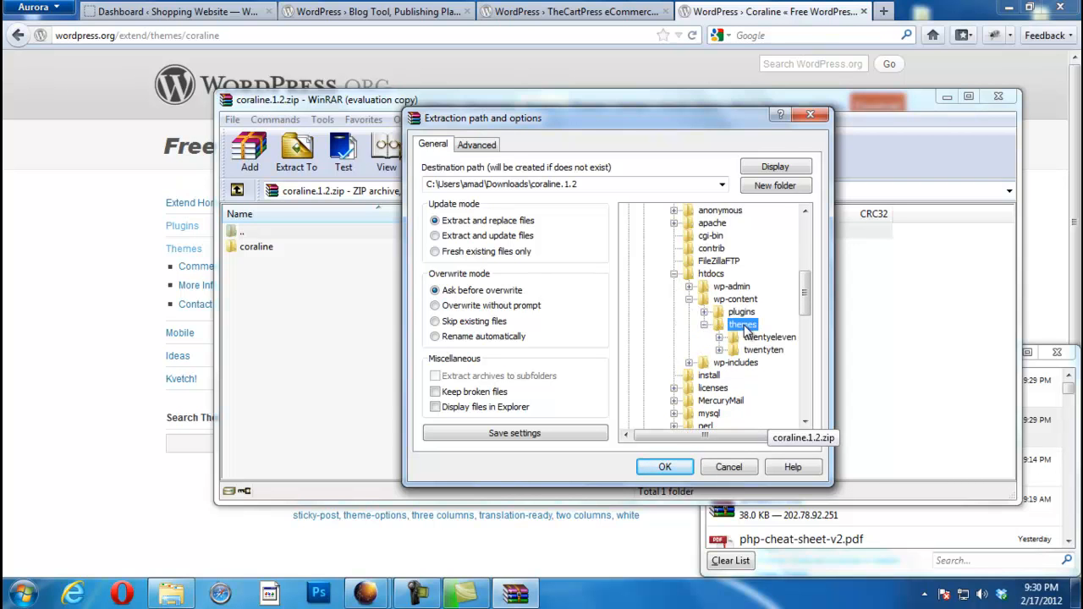
{"action": "left_click", "coordinate": [665, 468]}
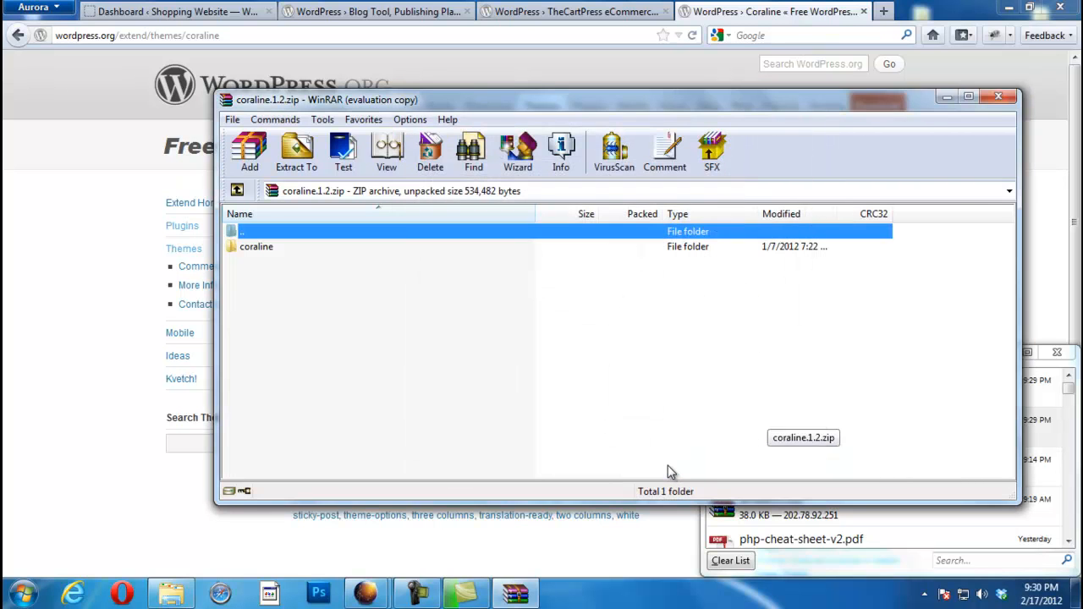
Step: Activate the Coraline theme from Appearance > Themes in the WordPress dashboard
{"action": "left_click", "coordinate": [104, 225]}
{"action": "left_click", "coordinate": [558, 11]}
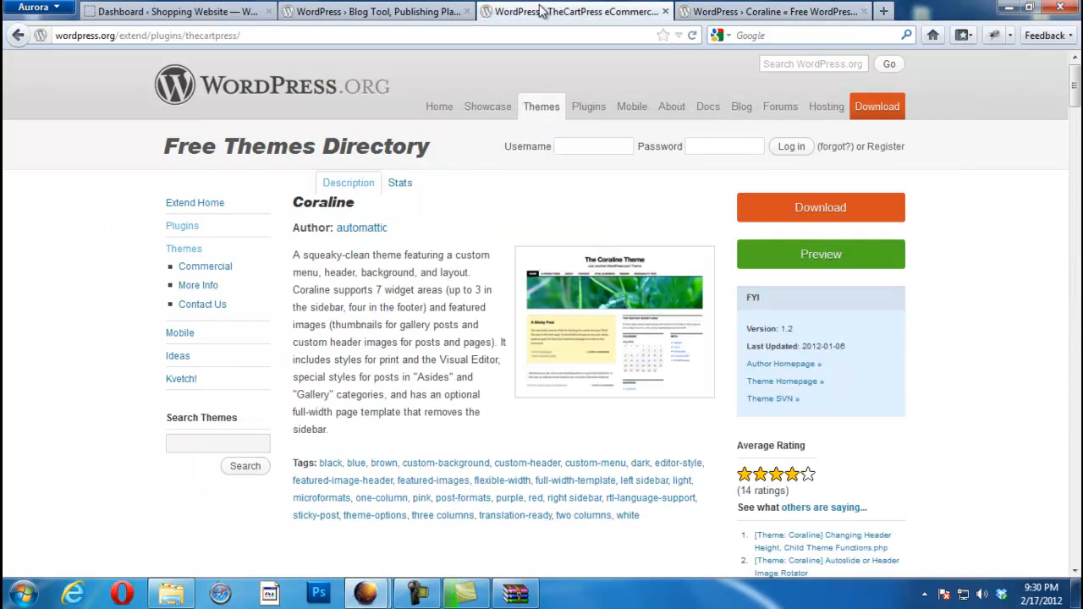
{"action": "left_click", "coordinate": [419, 11]}
{"action": "left_click", "coordinate": [178, 11]}
{"action": "mouse_move", "coordinate": [38, 282]}
{"action": "left_click", "coordinate": [138, 279]}
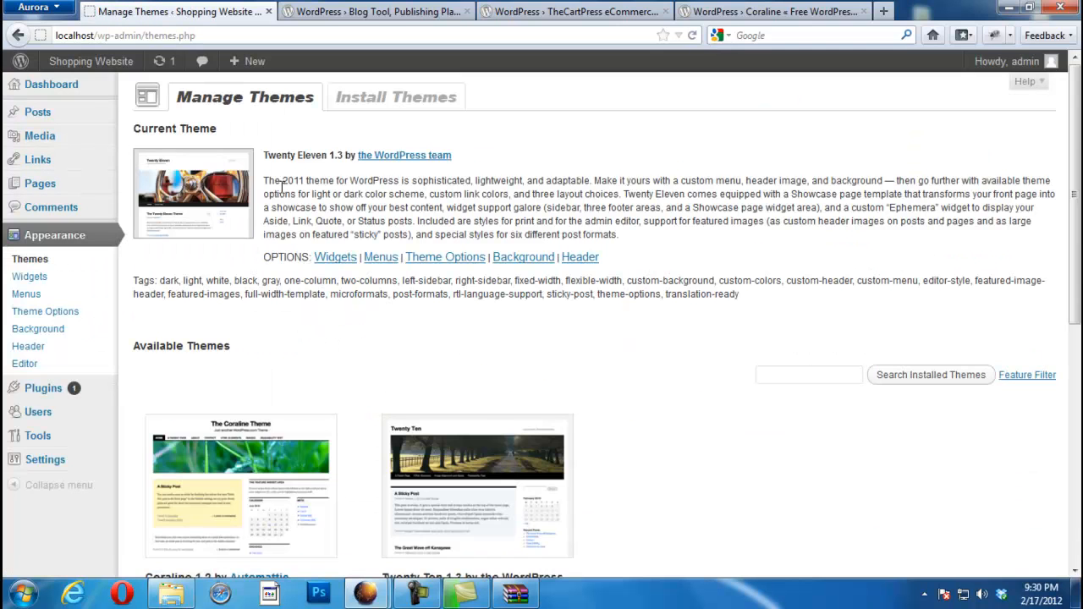
{"action": "scroll", "coordinate": [1045, 304], "scroll_direction": "down", "scroll_amount": 5}
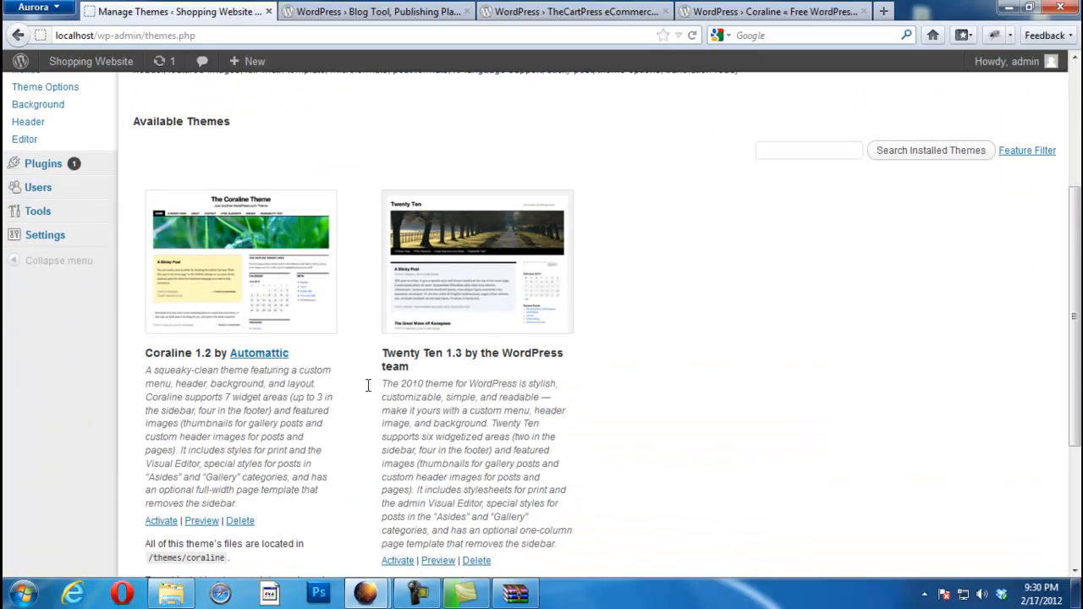
{"action": "left_click", "coordinate": [162, 522]}
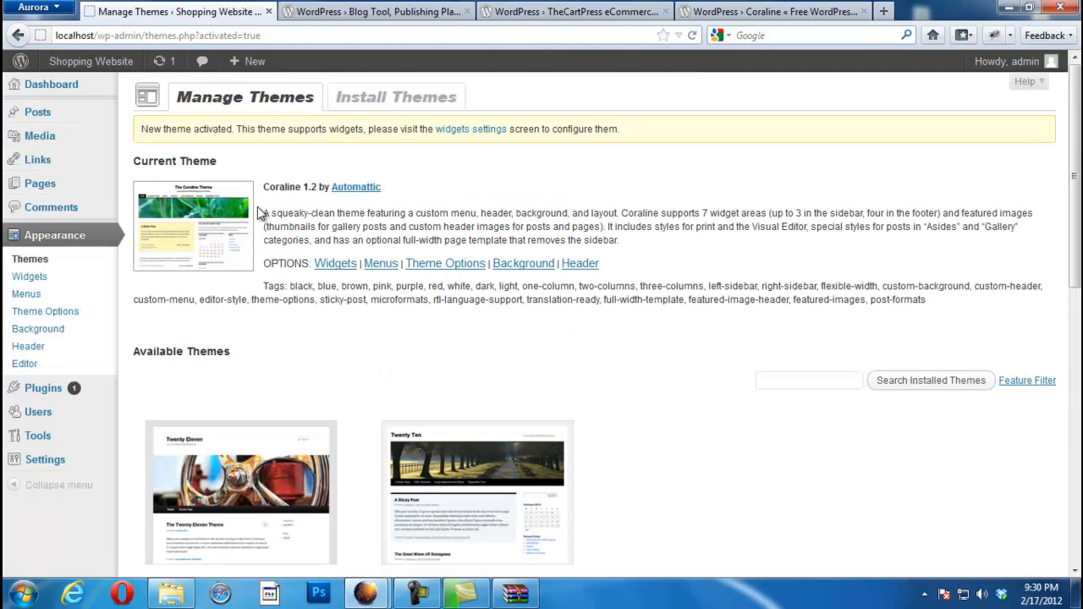
Step: Look through the WordPress.org, TheCartPress and Coraline tabs, returning to theme management
{"action": "left_click", "coordinate": [352, 12]}
{"action": "left_click", "coordinate": [529, 12]}
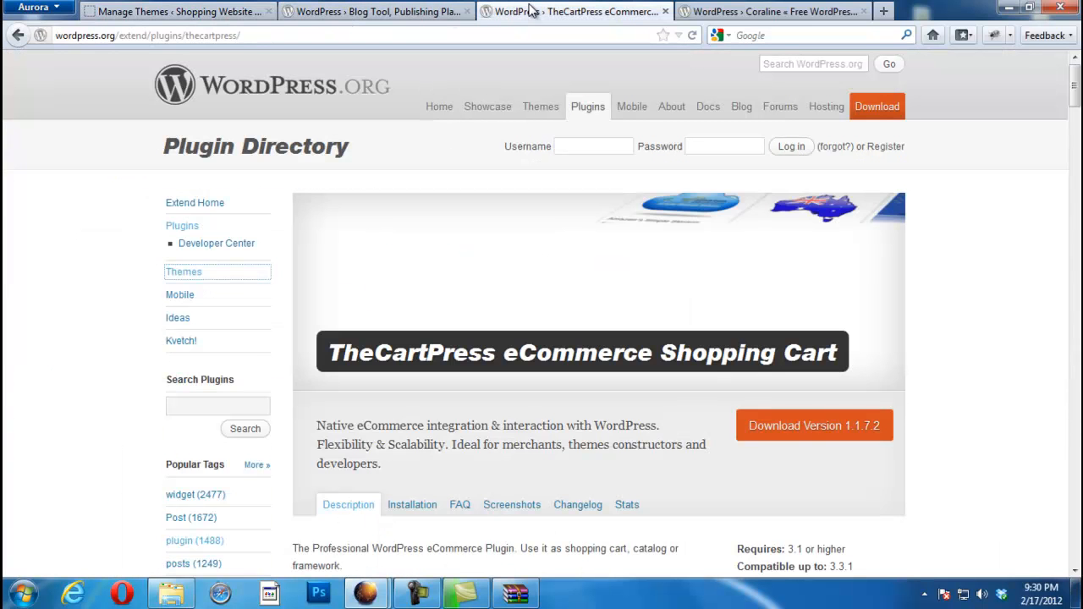
{"action": "left_click", "coordinate": [352, 10]}
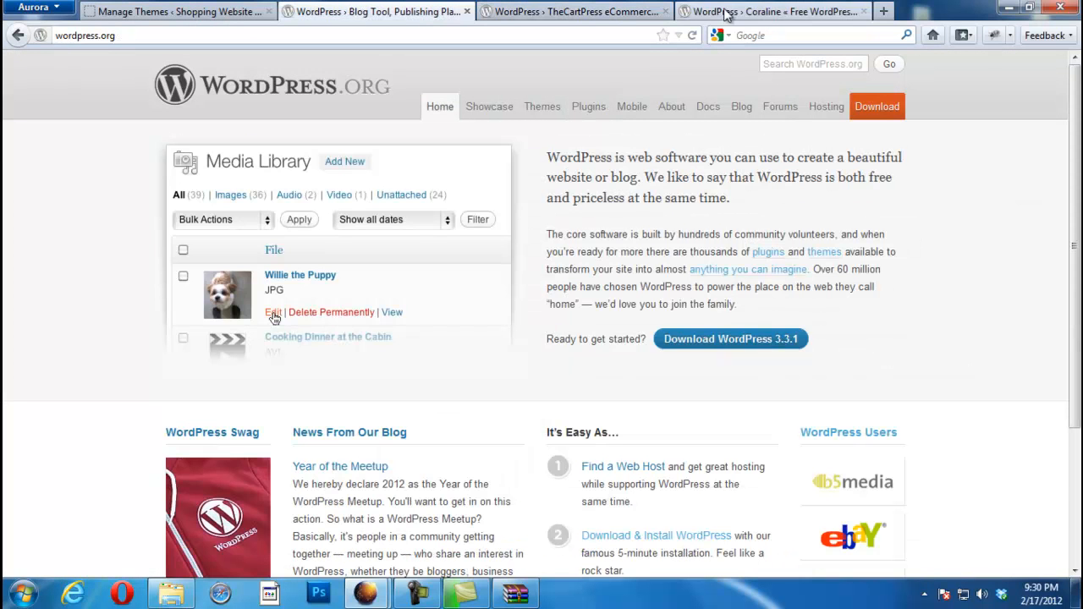
{"action": "left_click", "coordinate": [770, 10]}
{"action": "left_click", "coordinate": [212, 11]}
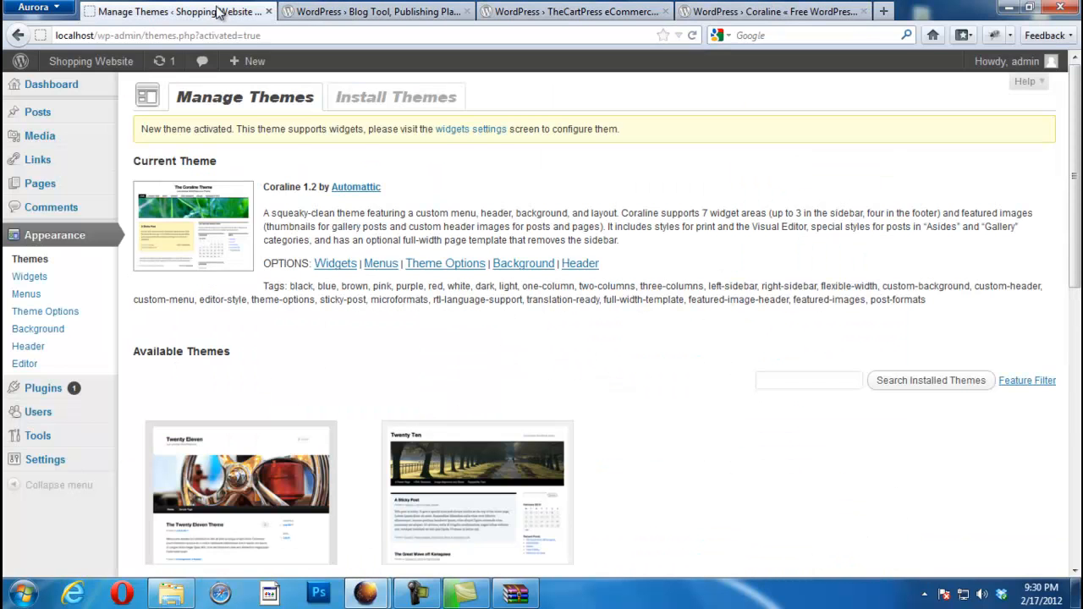
Step: Preview the Shopping Website's Home and Sample Page in Coraline, then return to Manage Themes
{"action": "mouse_move", "coordinate": [85, 61]}
{"action": "middle_click", "coordinate": [64, 87]}
{"action": "left_click", "coordinate": [355, 12]}
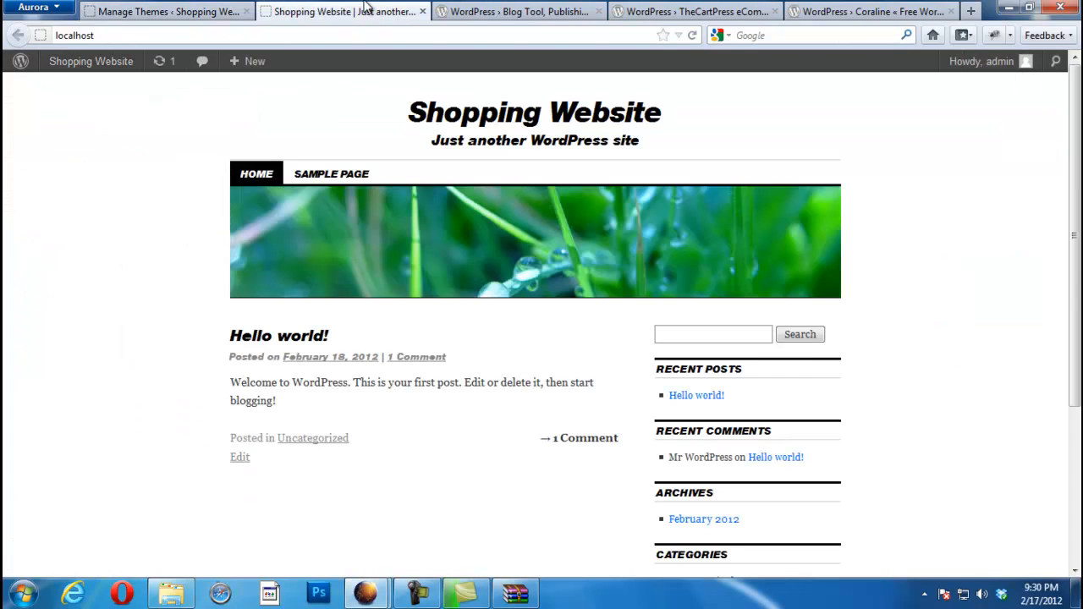
{"action": "scroll", "coordinate": [1056, 130], "scroll_direction": "down", "scroll_amount": 3}
{"action": "scroll", "coordinate": [1057, 131], "scroll_direction": "up", "scroll_amount": 3}
{"action": "left_click", "coordinate": [320, 176]}
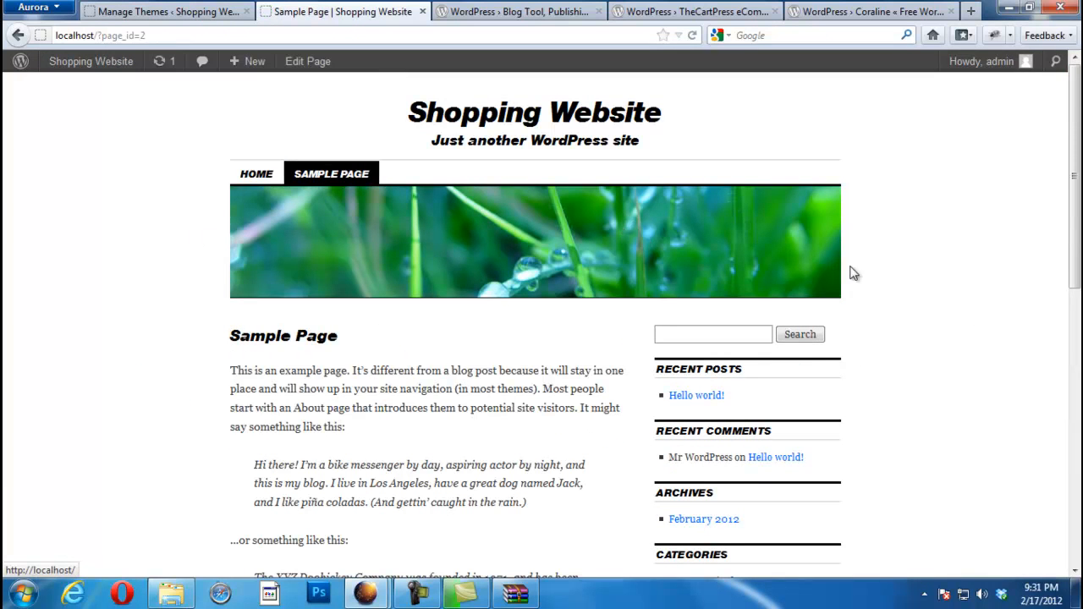
{"action": "left_click", "coordinate": [256, 173]}
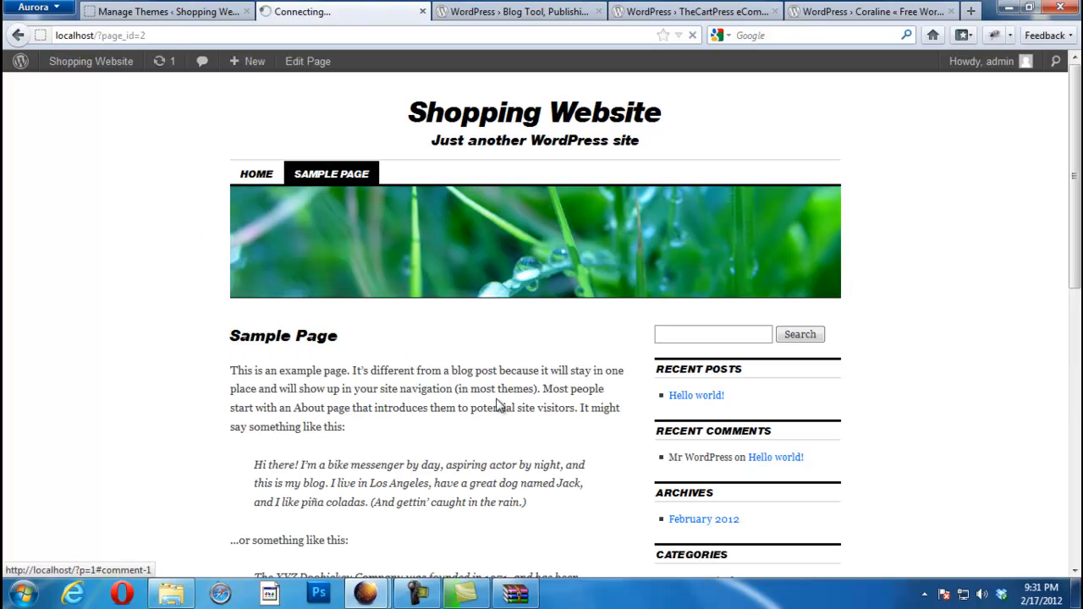
{"action": "left_click_drag", "start_coordinate": [1075, 178], "coordinate": [1078, 334]}
{"action": "scroll", "coordinate": [1078, 334], "scroll_direction": "up", "scroll_amount": 5}
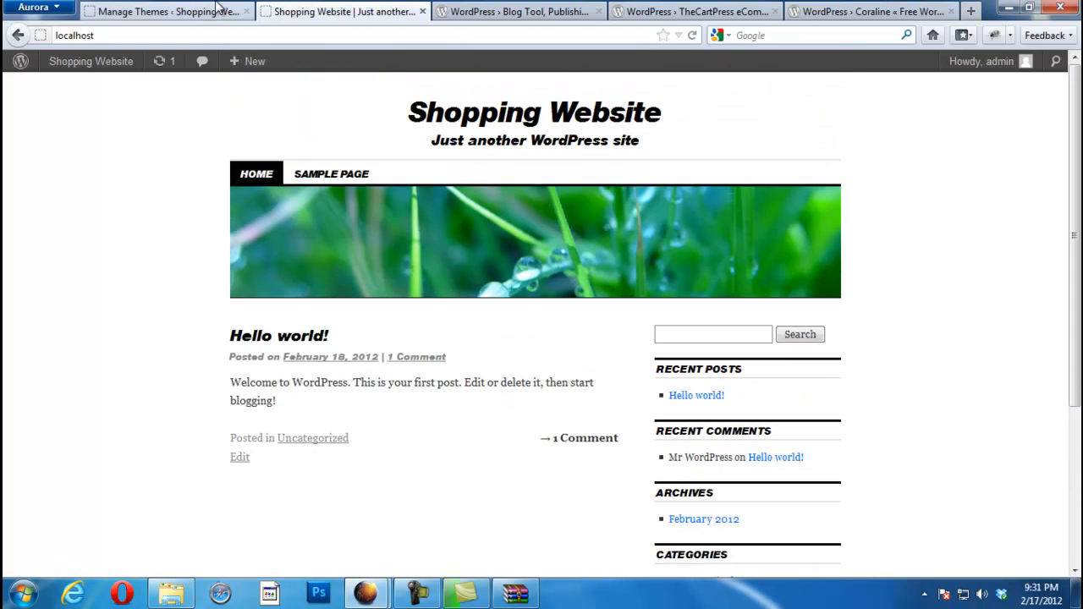
{"action": "left_click", "coordinate": [156, 9]}
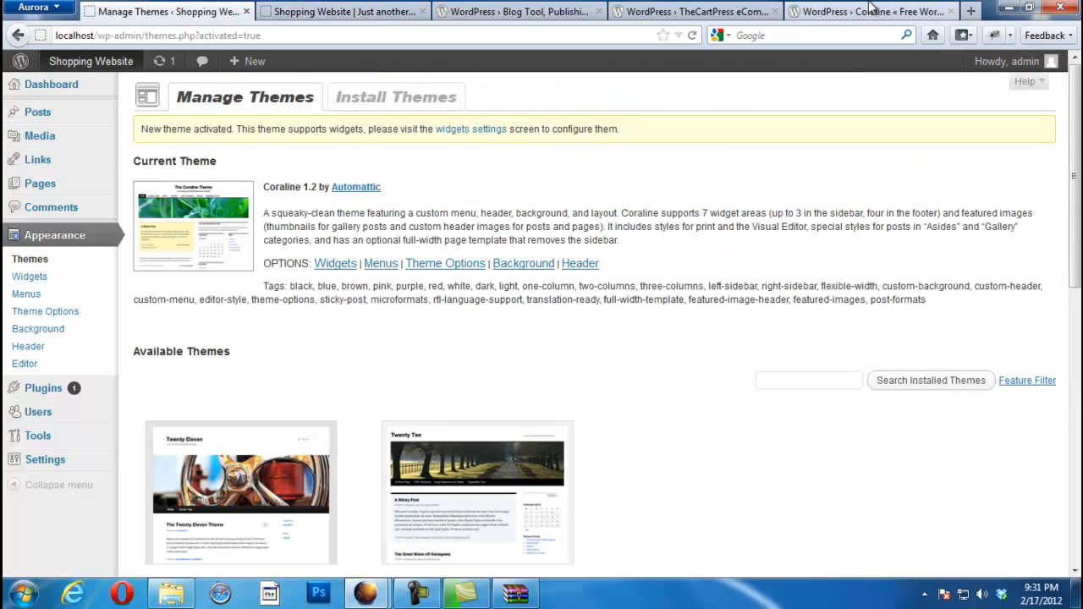
Step: Open thecartpress.1.1.7.2.zip in WinRAR from the downloads list
{"action": "mouse_move", "coordinate": [371, 594]}
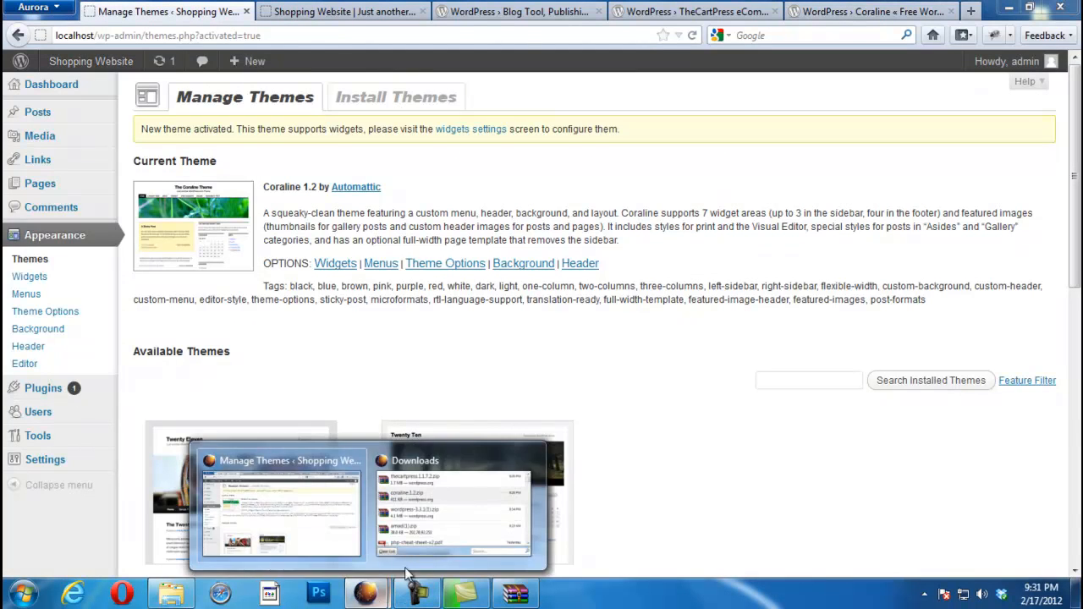
{"action": "left_click", "coordinate": [420, 539]}
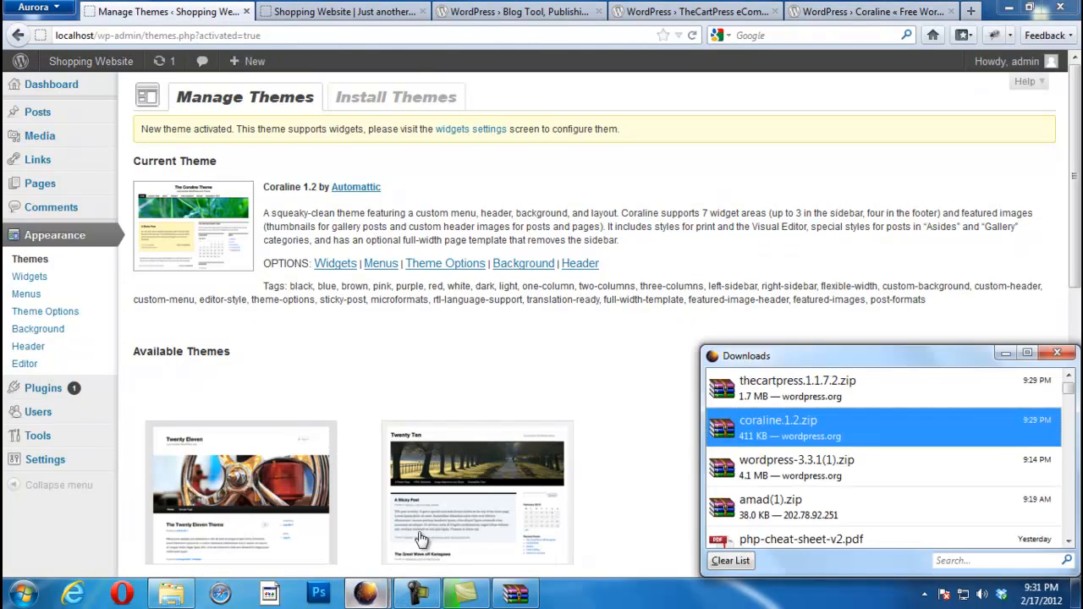
{"action": "double_click", "coordinate": [773, 394]}
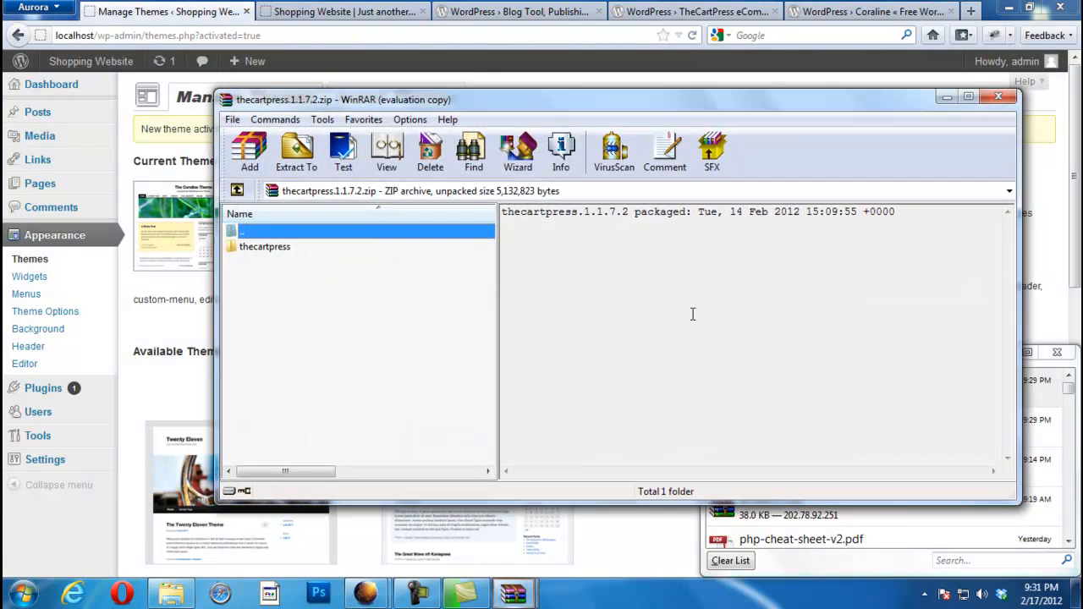
Step: Extract it to C:\xampp\htdocs\wp-content\plugins and close the archive window
{"action": "left_click", "coordinate": [300, 153]}
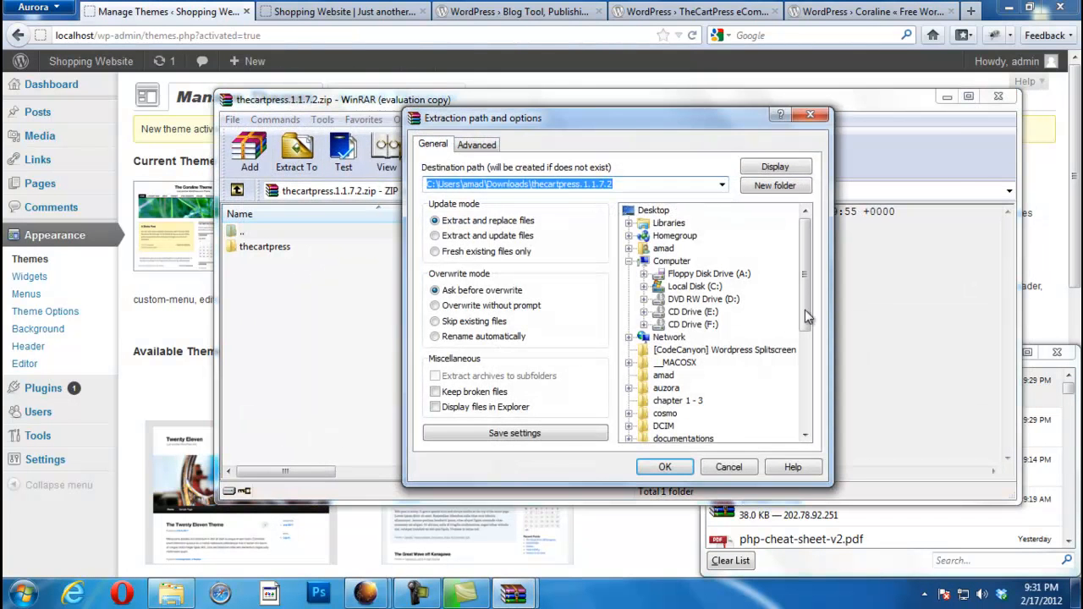
{"action": "left_click_drag", "start_coordinate": [805, 285], "coordinate": [802, 248]}
{"action": "left_click", "coordinate": [643, 288]}
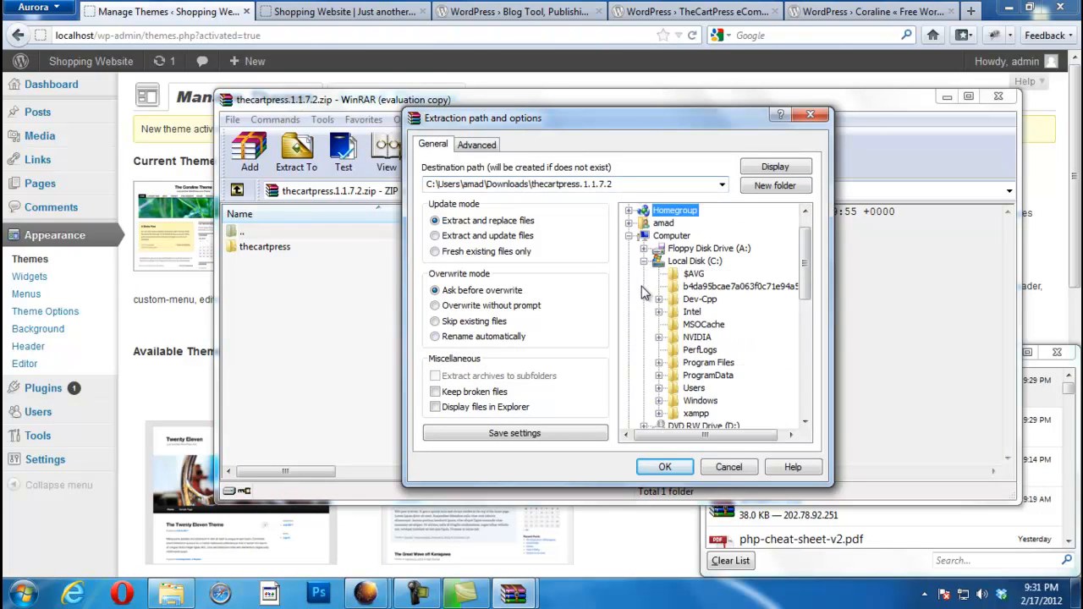
{"action": "left_click", "coordinate": [659, 413]}
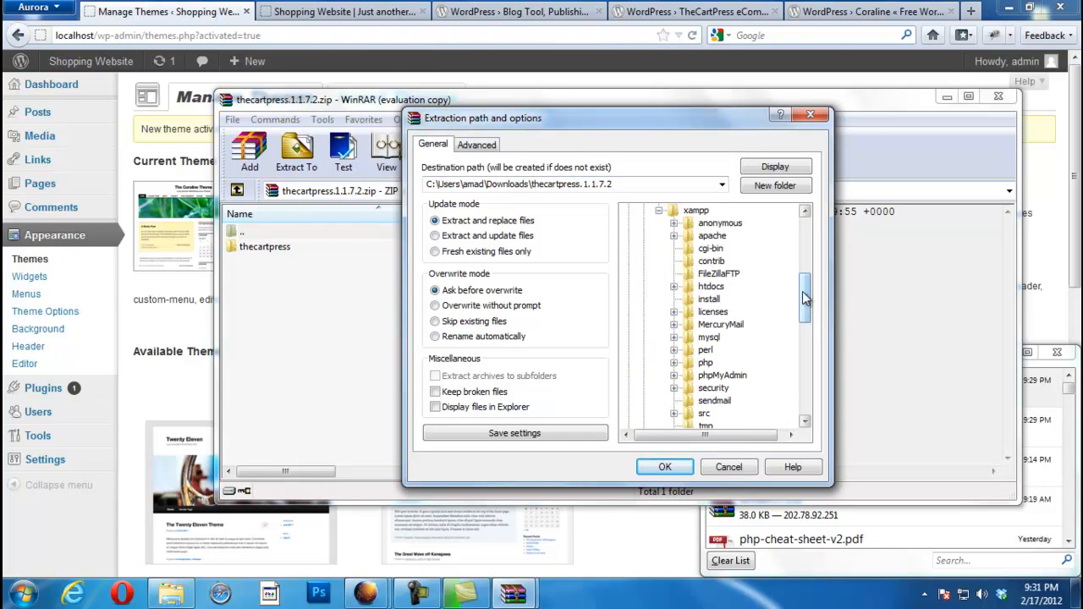
{"action": "left_click_drag", "start_coordinate": [805, 297], "coordinate": [805, 302]}
{"action": "left_click", "coordinate": [674, 274]}
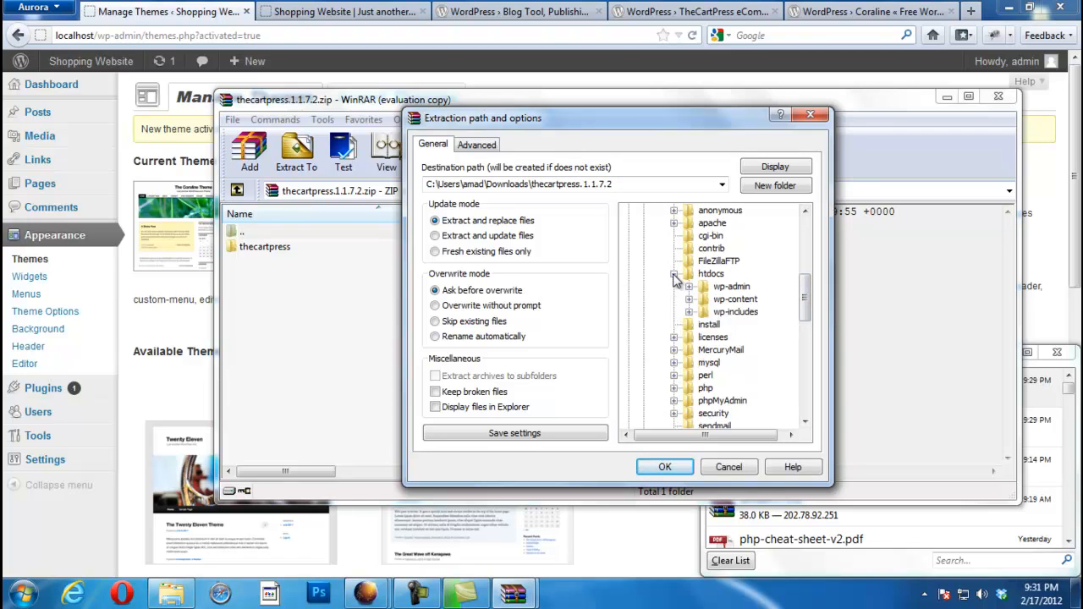
{"action": "left_click", "coordinate": [689, 300]}
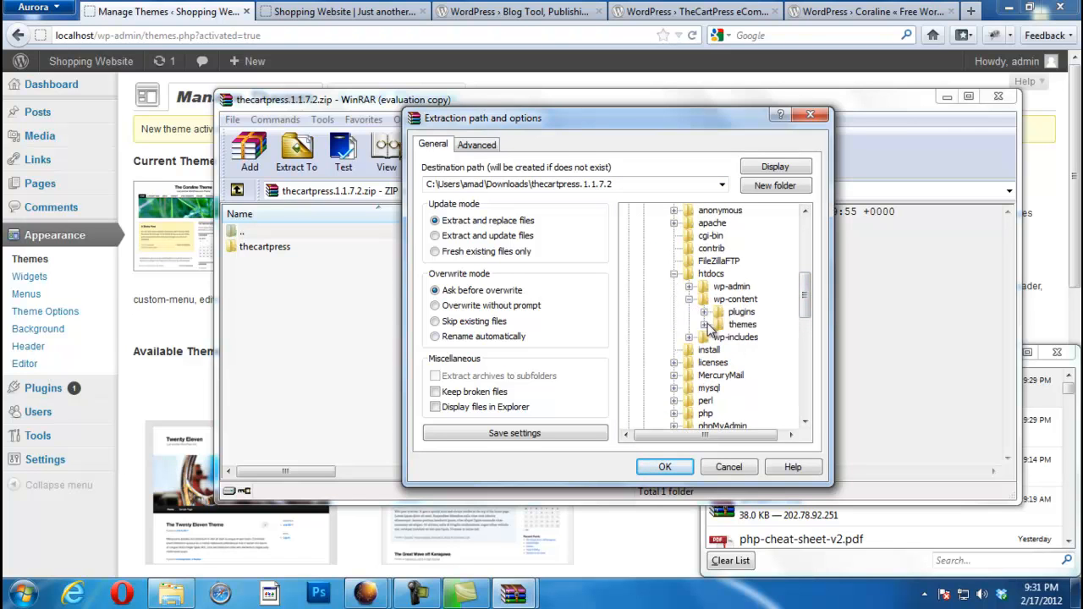
{"action": "left_click", "coordinate": [738, 312]}
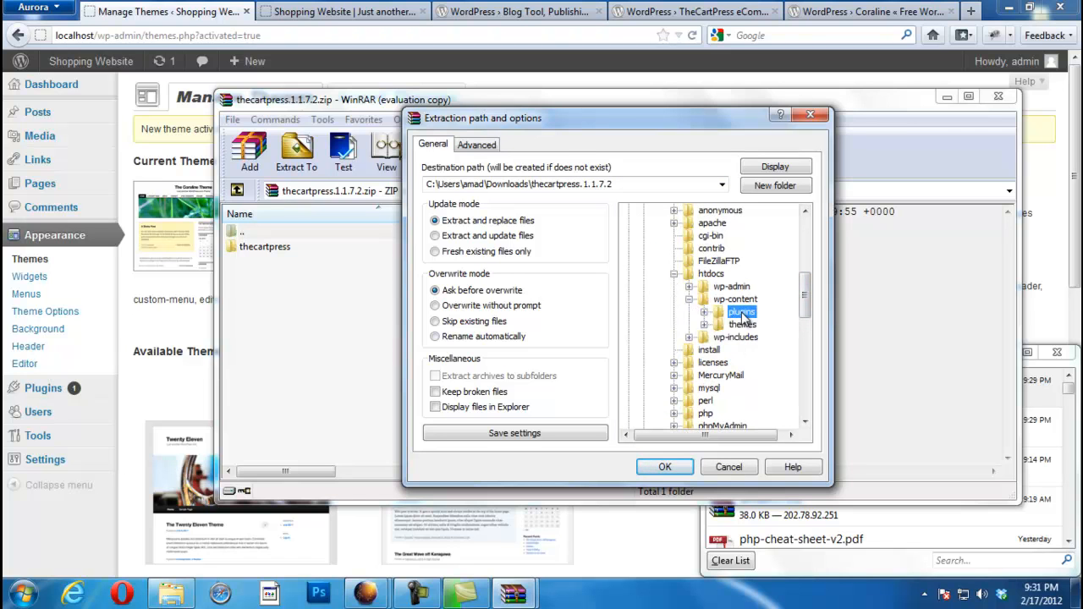
{"action": "left_click", "coordinate": [661, 469]}
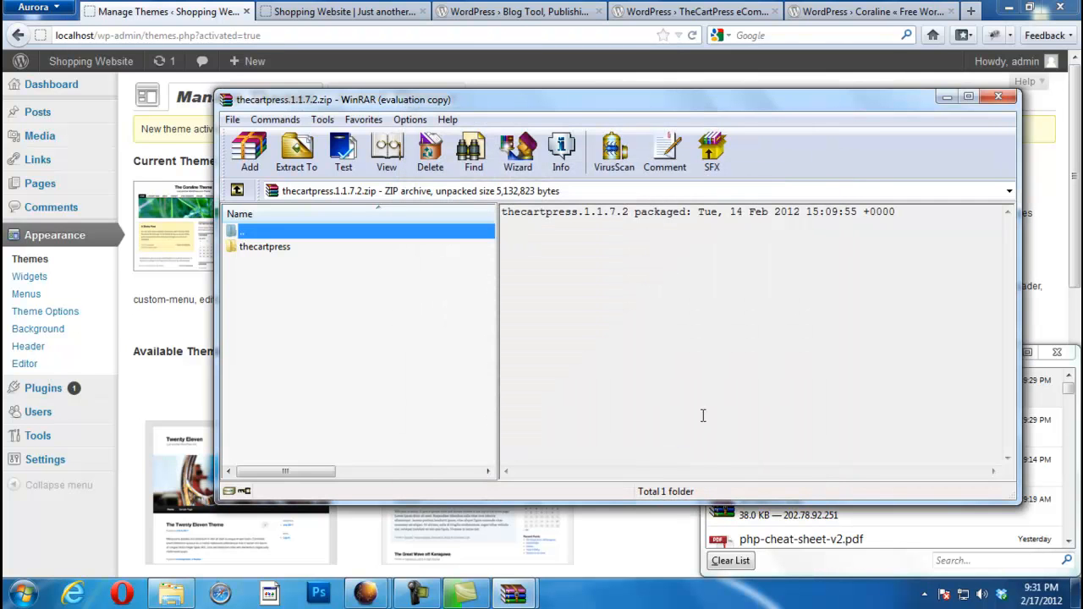
{"action": "left_click", "coordinate": [998, 97]}
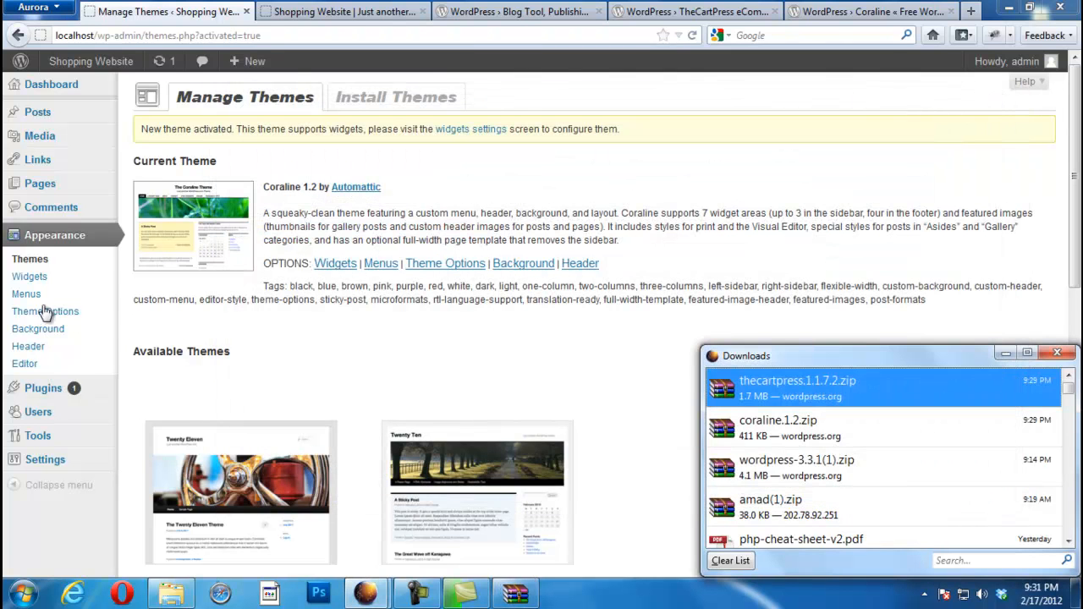
Step: Activate the TheCartPress plugin from the Installed Plugins list
{"action": "mouse_move", "coordinate": [75, 408]}
{"action": "mouse_move", "coordinate": [73, 389]}
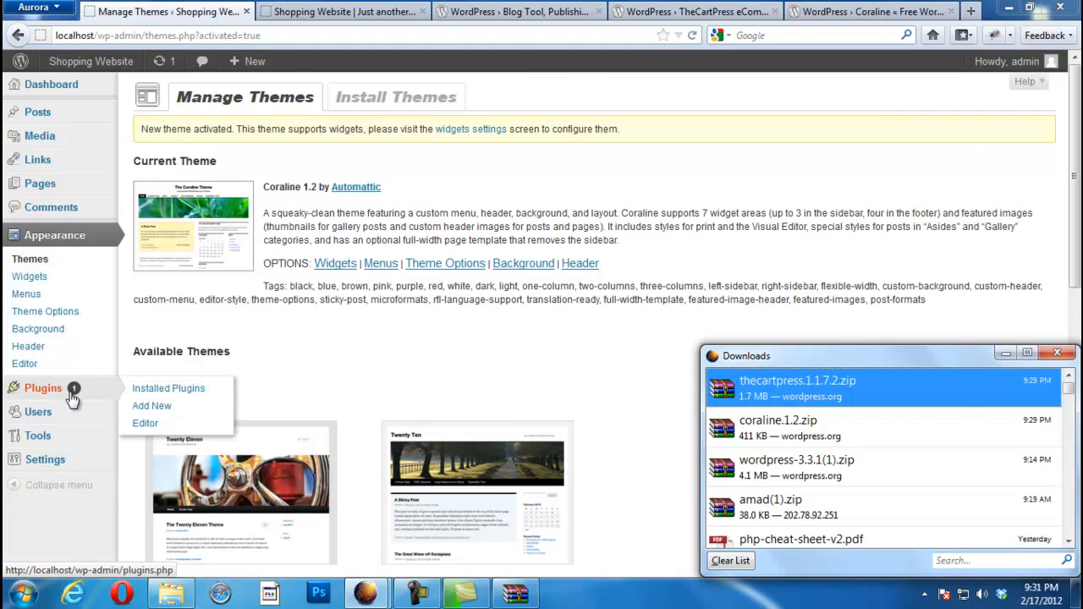
{"action": "left_click", "coordinate": [173, 391]}
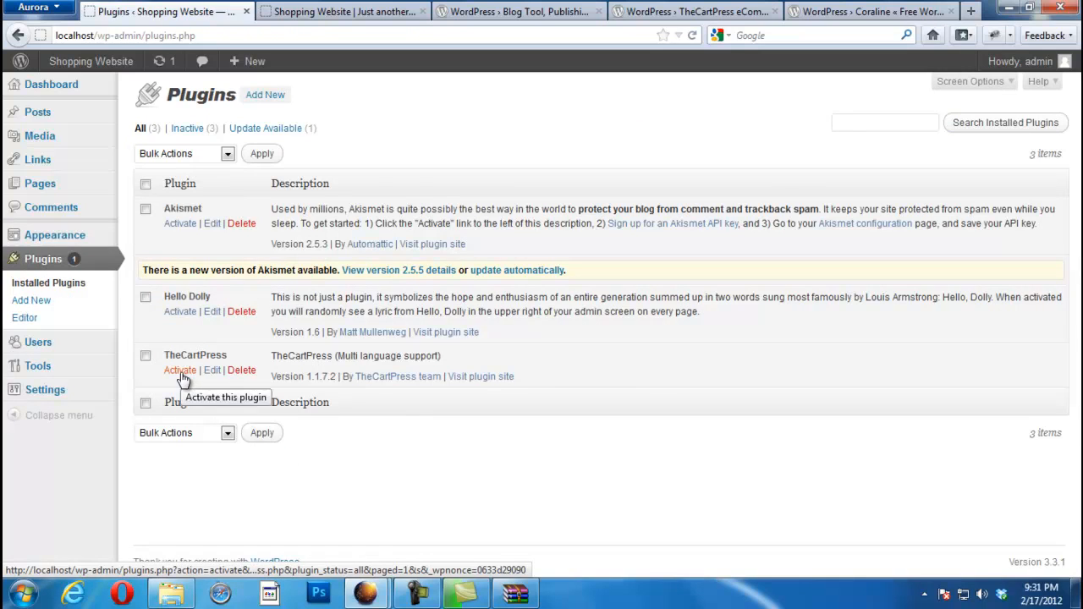
{"action": "left_click", "coordinate": [181, 372]}
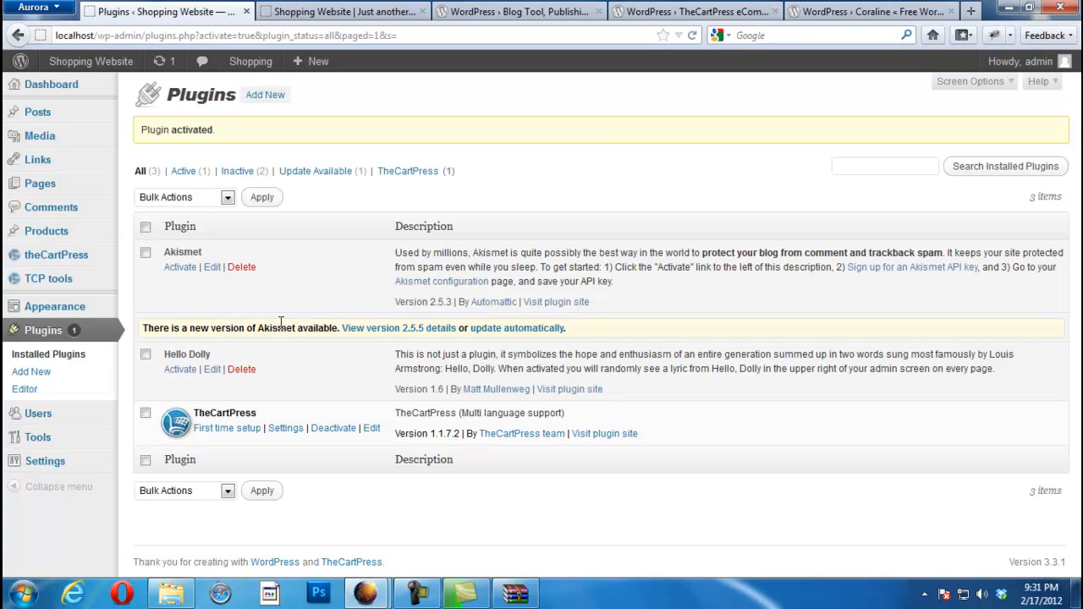
Step: Start TheCartPress first-time setup and choose PHILIPPINES as the base country
{"action": "left_click", "coordinate": [219, 430]}
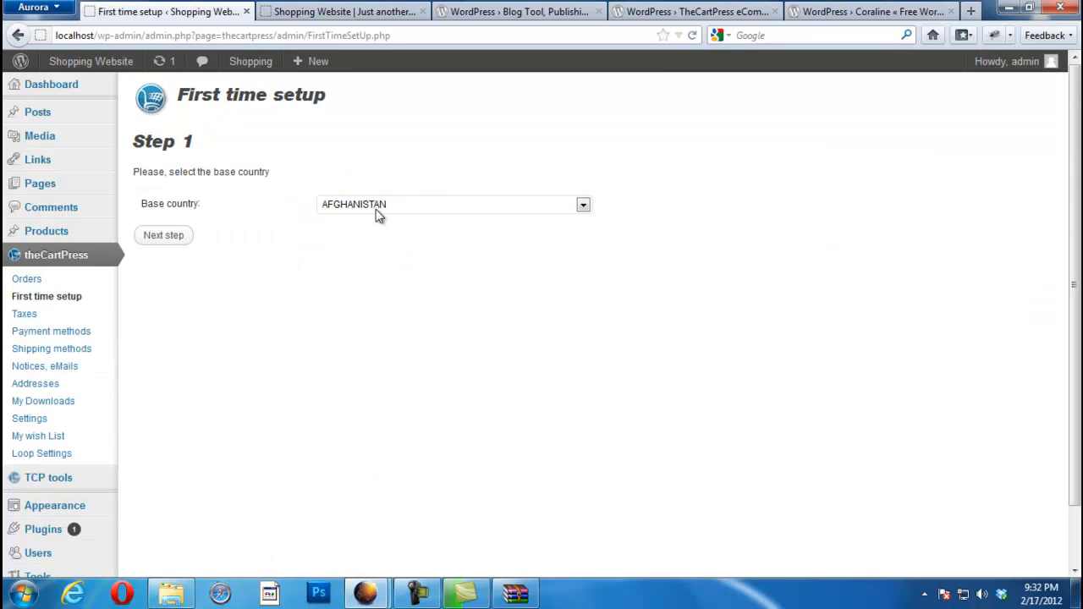
{"action": "left_click", "coordinate": [413, 205]}
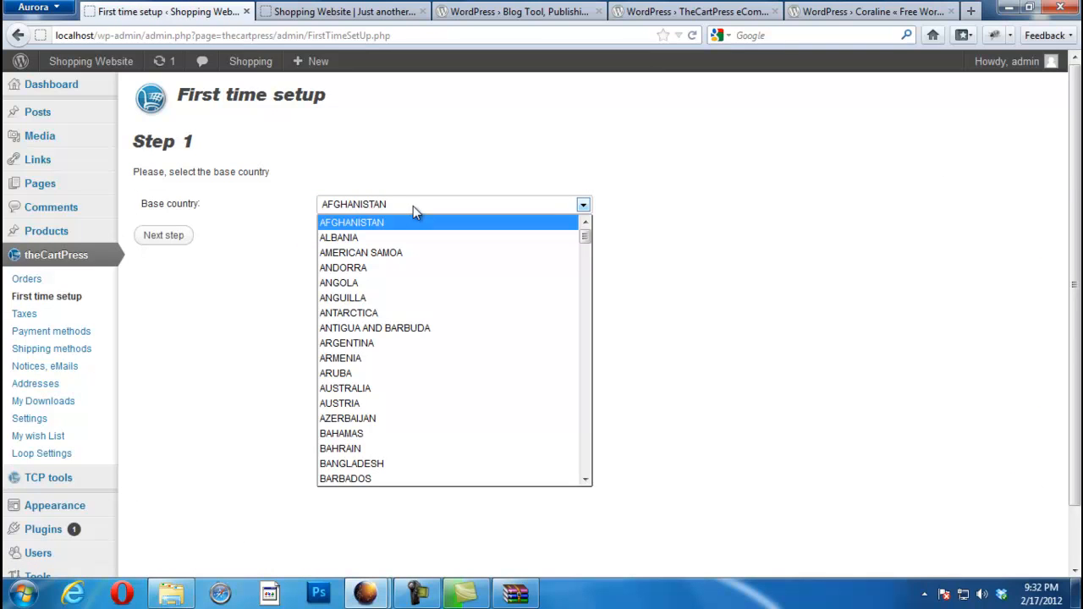
{"action": "key", "text": "p"}
{"action": "key", "text": "Down"}
{"action": "key", "text": "Down"}
{"action": "key", "text": "Down"}
{"action": "key", "text": "Down"}
{"action": "key", "text": "Down"}
{"action": "key", "text": "Down"}
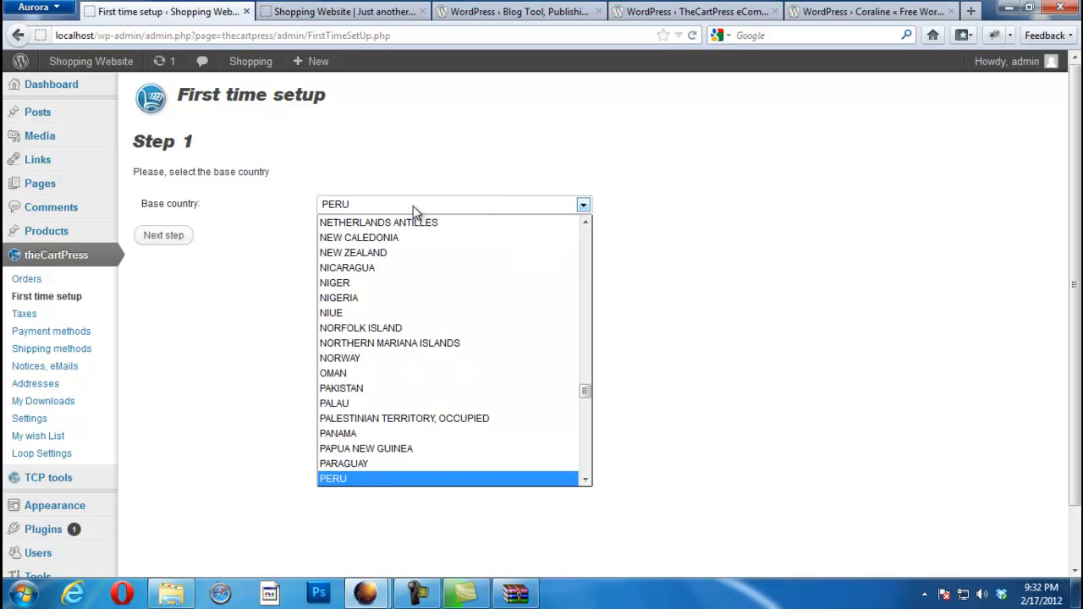
{"action": "key", "text": "Down"}
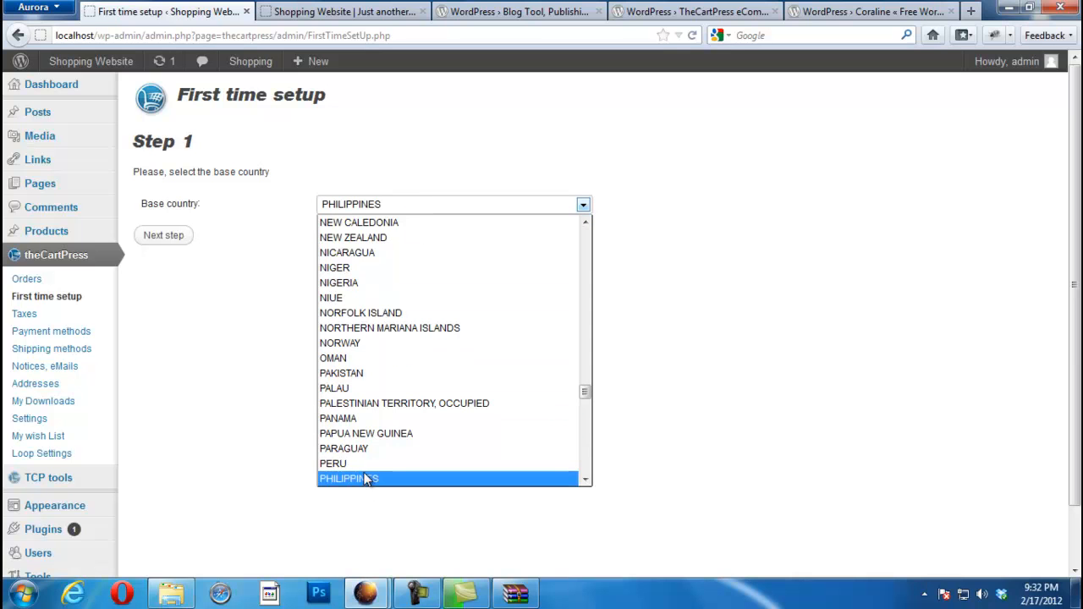
{"action": "left_click", "coordinate": [366, 479]}
{"action": "left_click", "coordinate": [179, 240]}
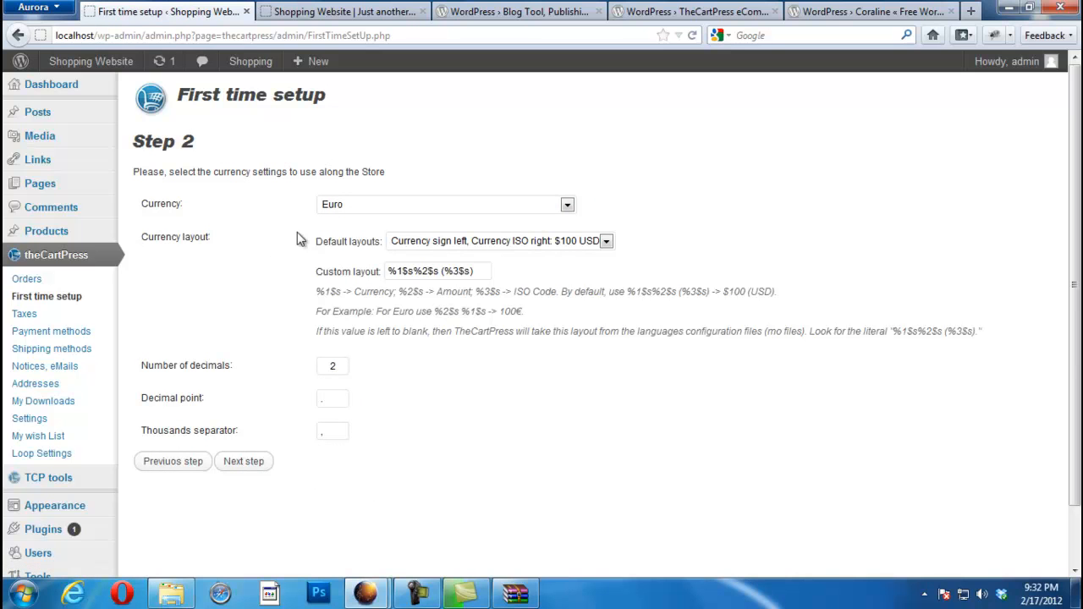
Step: Set the store currency to Philippine peso, keep the default currency layout, and continue
{"action": "left_click", "coordinate": [415, 205]}
{"action": "left_click", "coordinate": [415, 204]}
{"action": "left_click", "coordinate": [415, 204]}
{"action": "left_click_drag", "start_coordinate": [567, 290], "coordinate": [569, 398]}
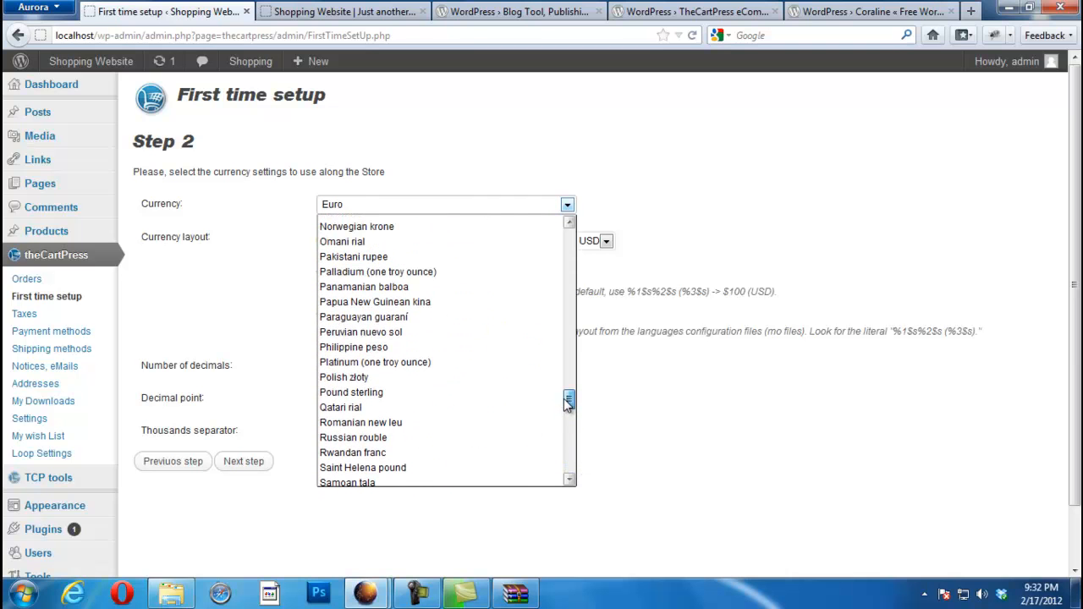
{"action": "left_click", "coordinate": [342, 348]}
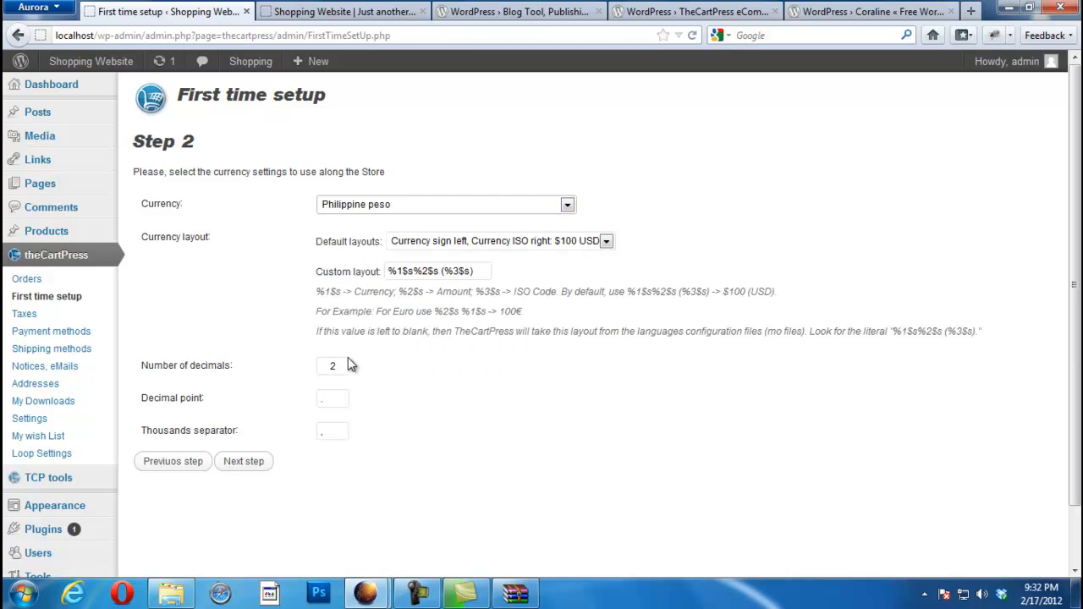
{"action": "left_click", "coordinate": [599, 244]}
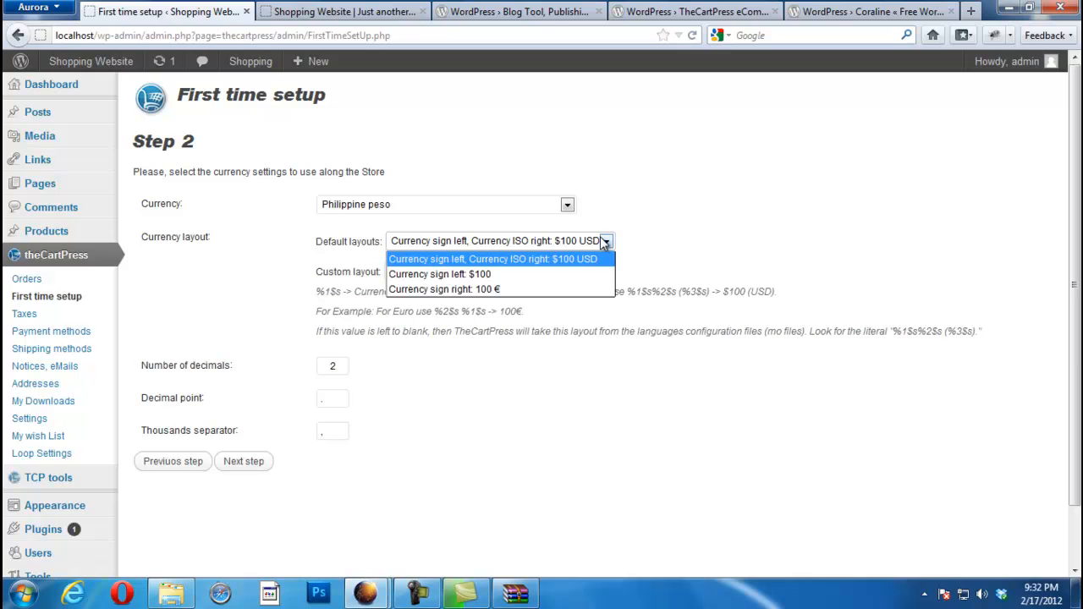
{"action": "left_click", "coordinate": [605, 244]}
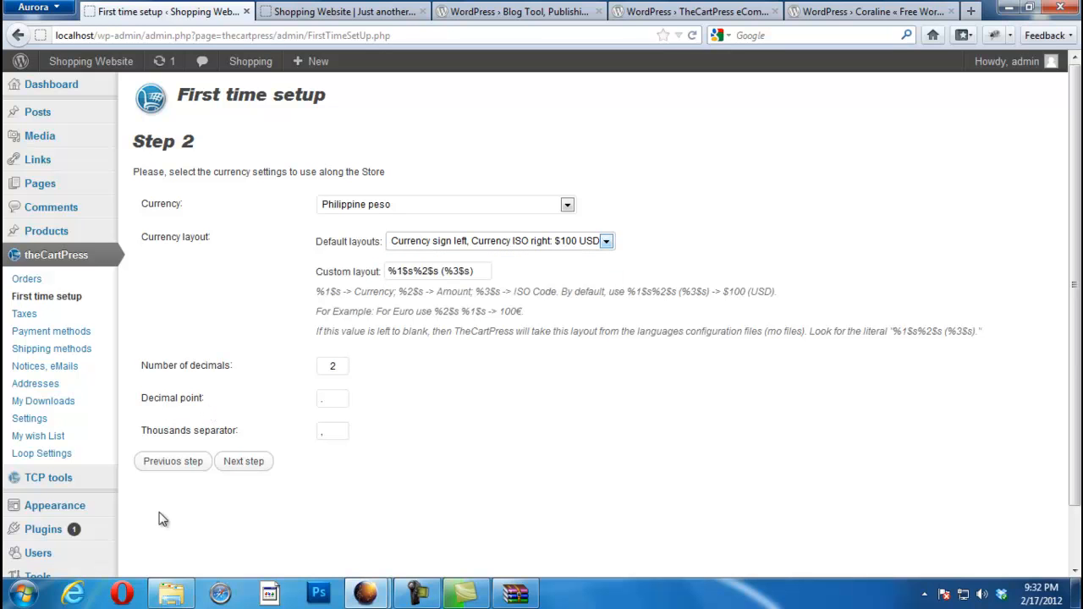
{"action": "left_click", "coordinate": [240, 468]}
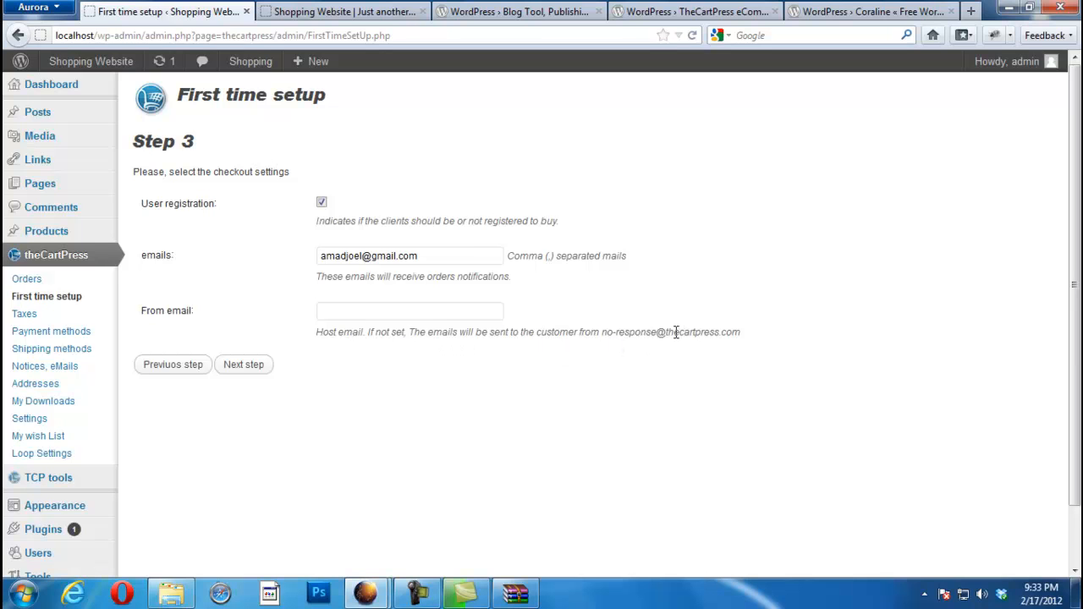
Step: Go past the Step 3 checkout settings and choose None as the default loop option
{"action": "left_click", "coordinate": [370, 308]}
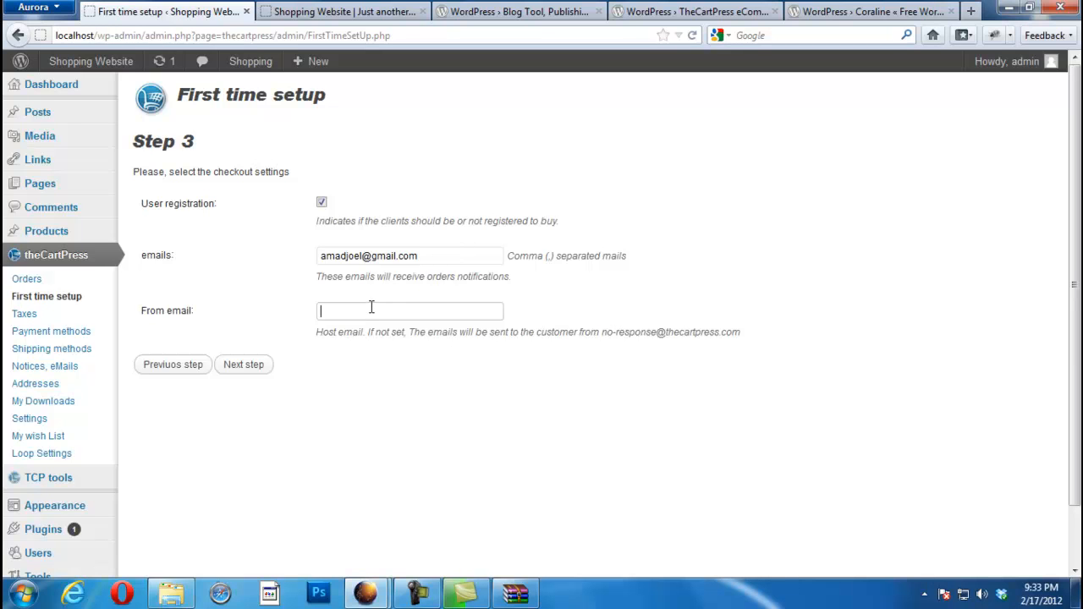
{"action": "left_click", "coordinate": [245, 364]}
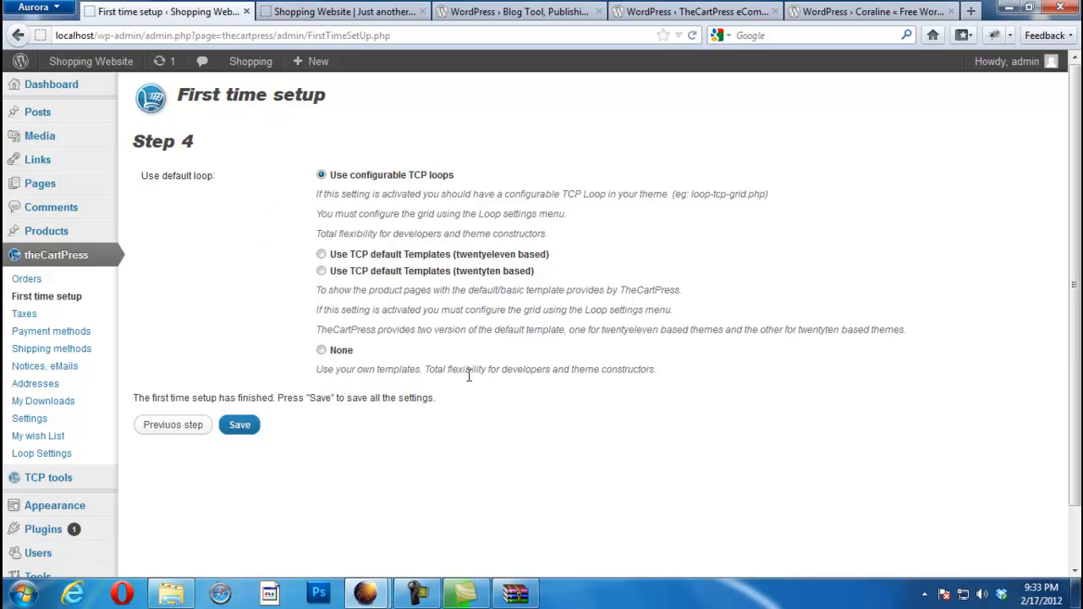
{"action": "left_click", "coordinate": [321, 350]}
Step: Save the TheCartPress setup settings and view the Taxes page
{"action": "left_click", "coordinate": [240, 425]}
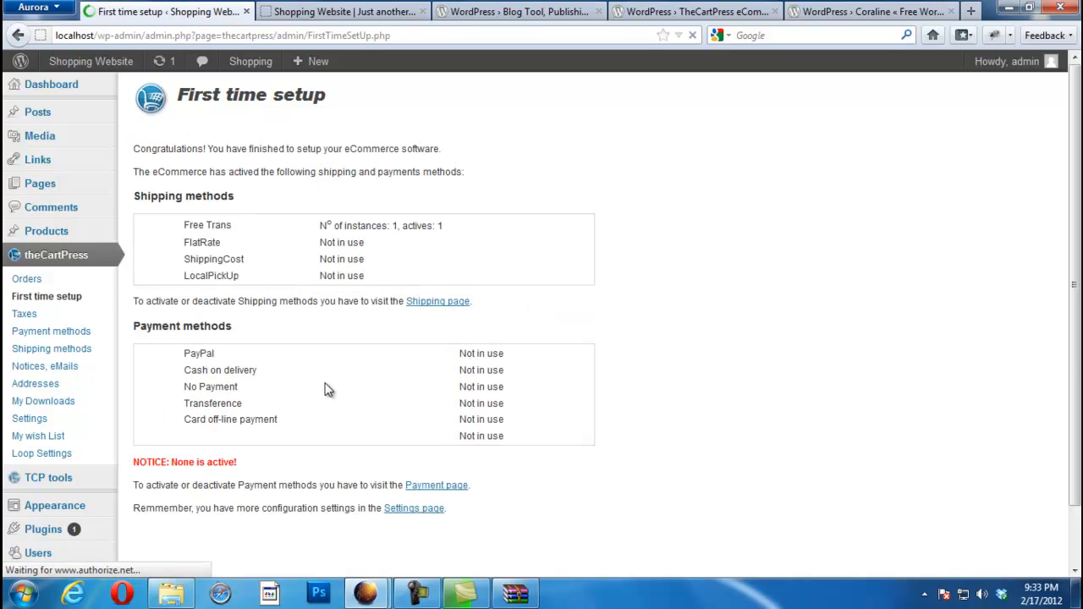
{"action": "scroll", "coordinate": [1075, 347], "scroll_direction": "down", "scroll_amount": 2}
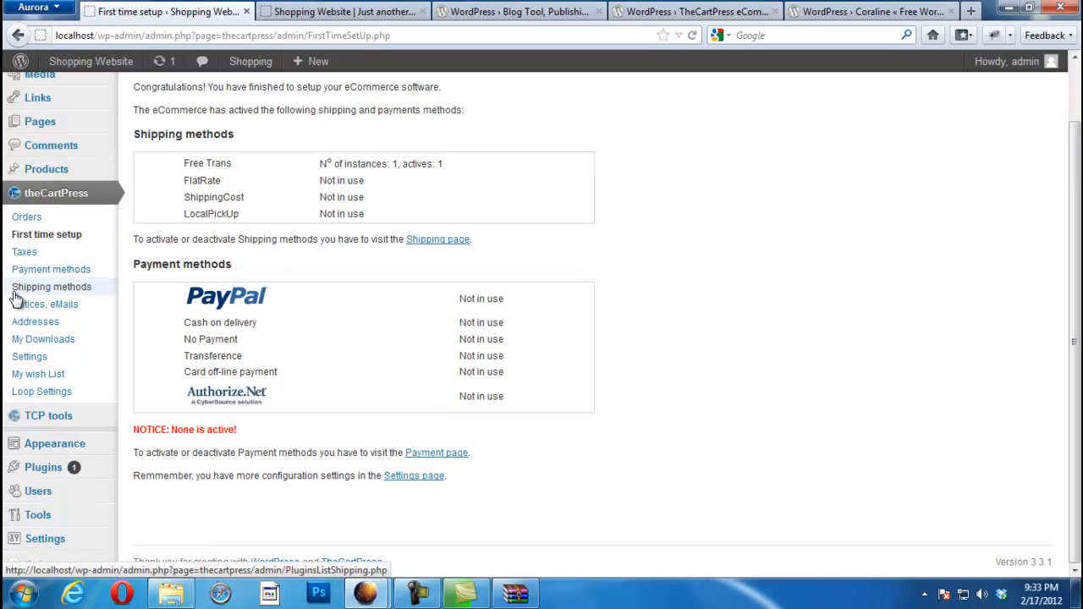
{"action": "left_click", "coordinate": [23, 249]}
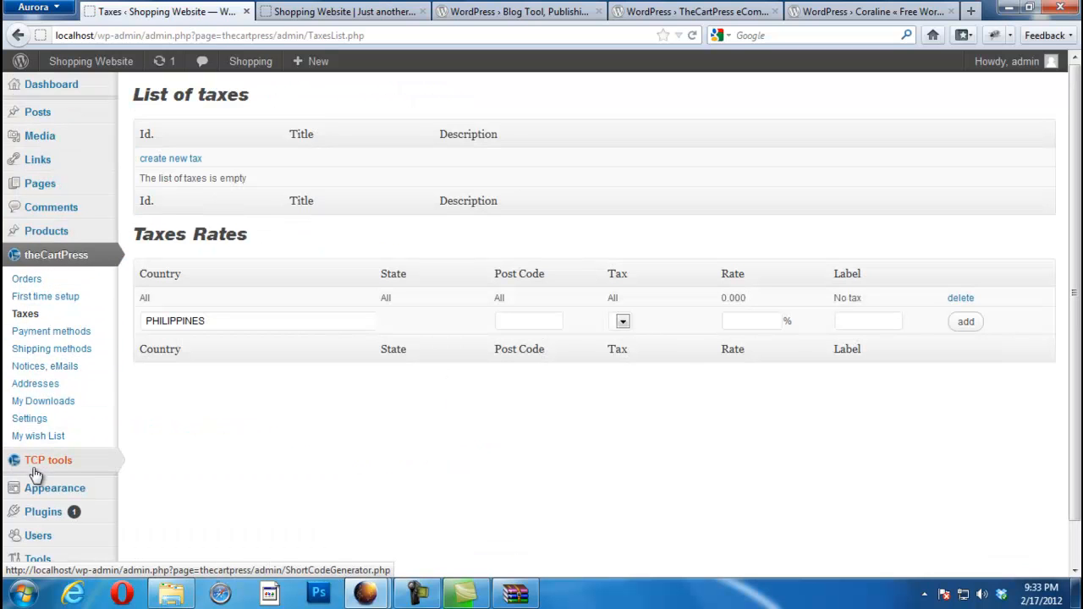
Step: Review the Payment methods page, all not in use, then switch to the Coraline tab
{"action": "left_click", "coordinate": [35, 337]}
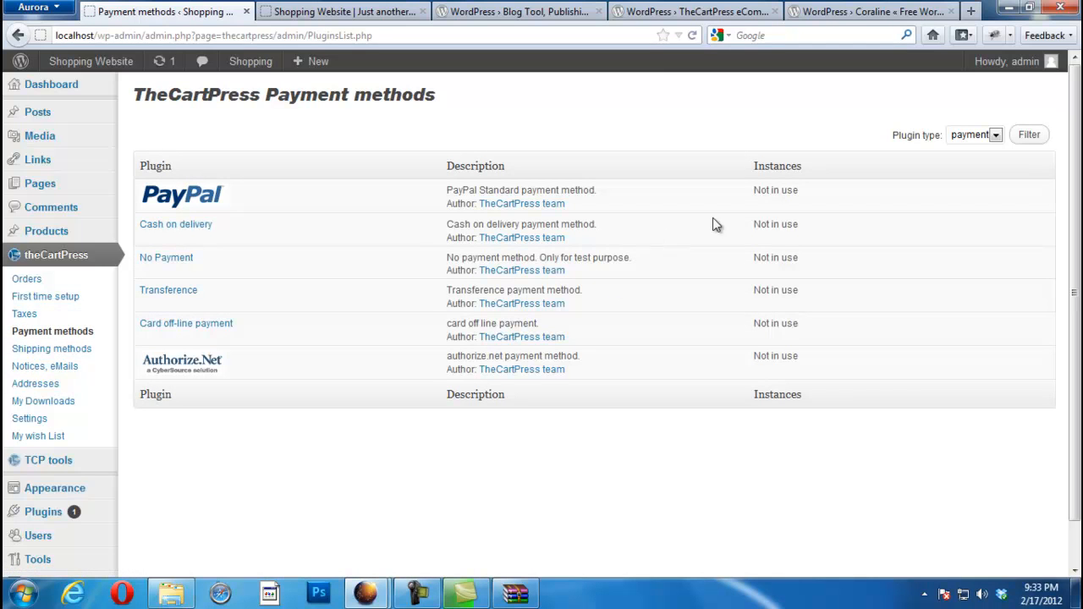
{"action": "scroll", "coordinate": [1079, 289], "scroll_direction": "down", "scroll_amount": 1}
{"action": "scroll", "coordinate": [1079, 310], "scroll_direction": "up", "scroll_amount": 1}
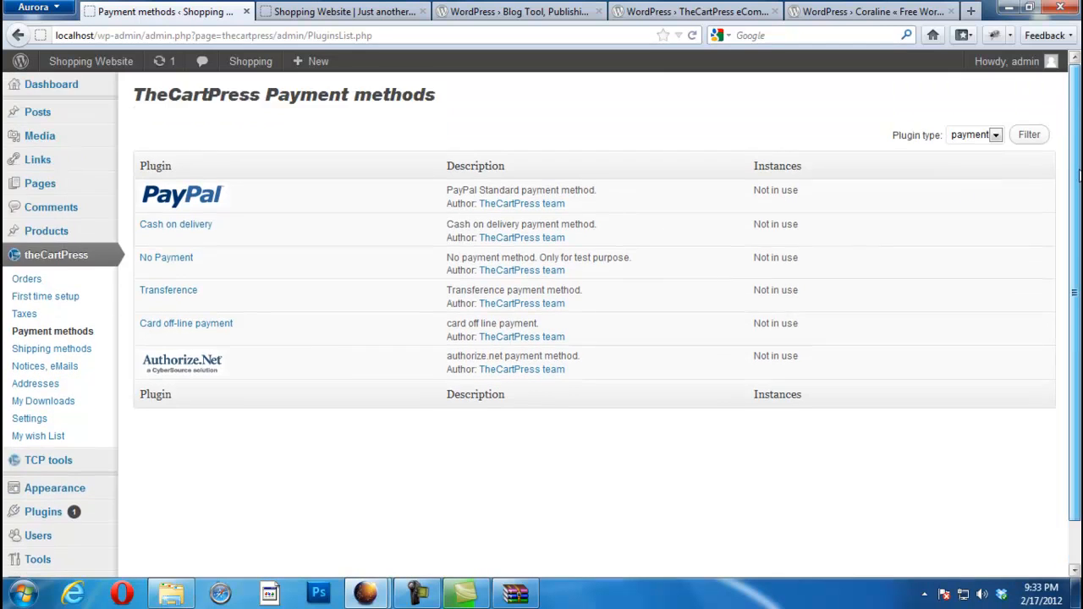
{"action": "left_click", "coordinate": [846, 11]}
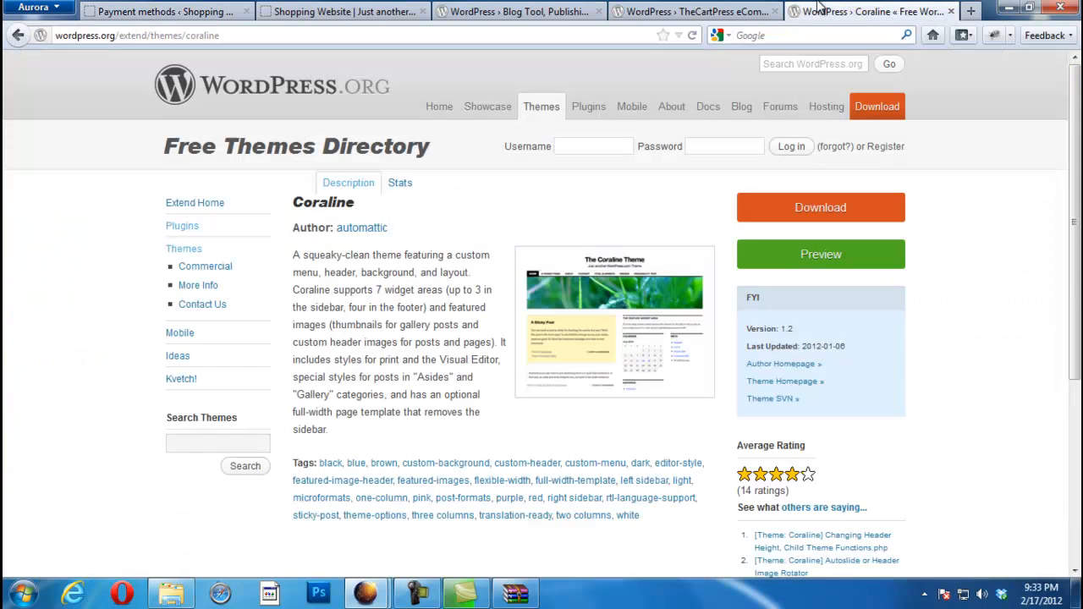
Step: Reload the Shopping Website front page and open Product One from the Catalogue
{"action": "left_click", "coordinate": [375, 8]}
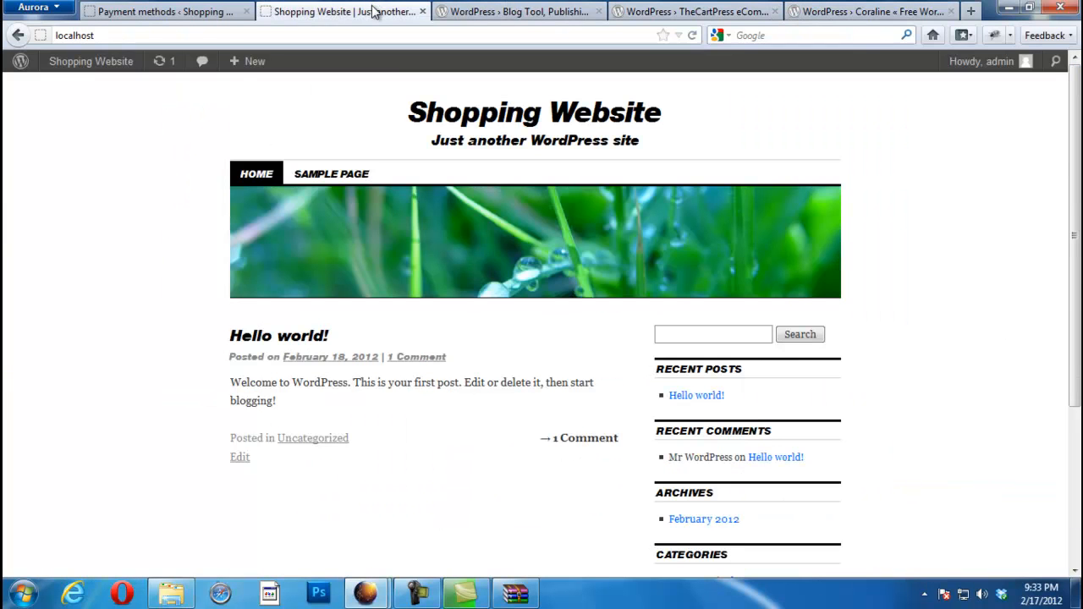
{"action": "key", "text": "F5"}
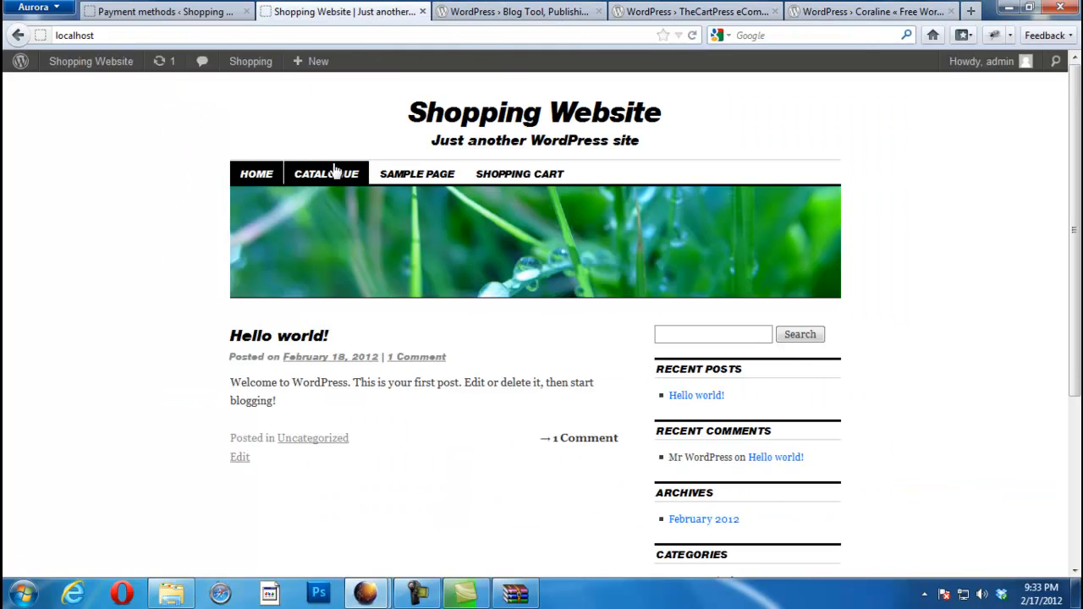
{"action": "left_click", "coordinate": [330, 174]}
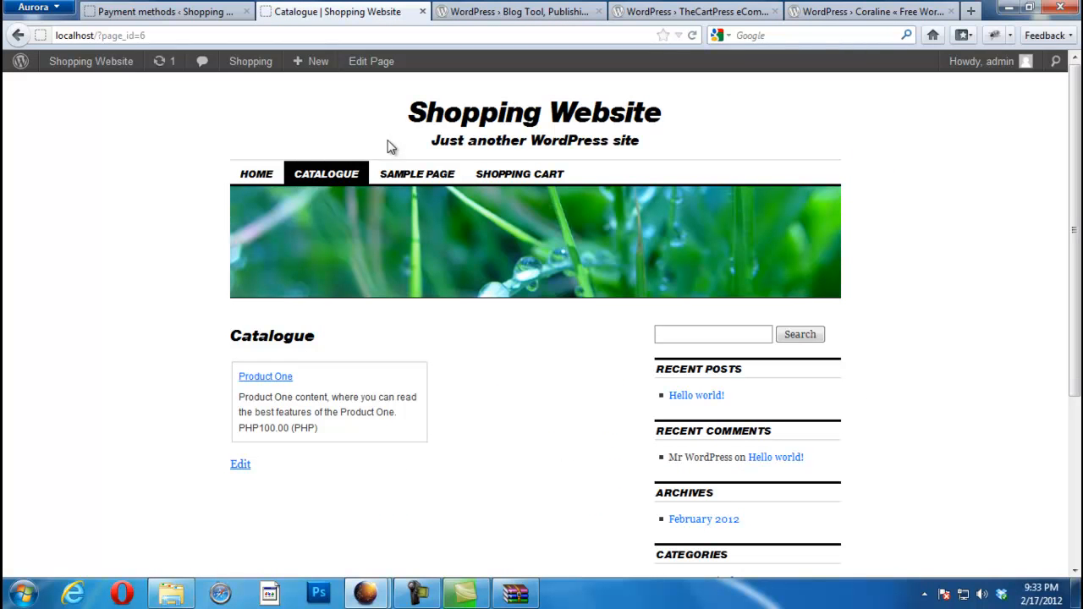
{"action": "left_click", "coordinate": [268, 378]}
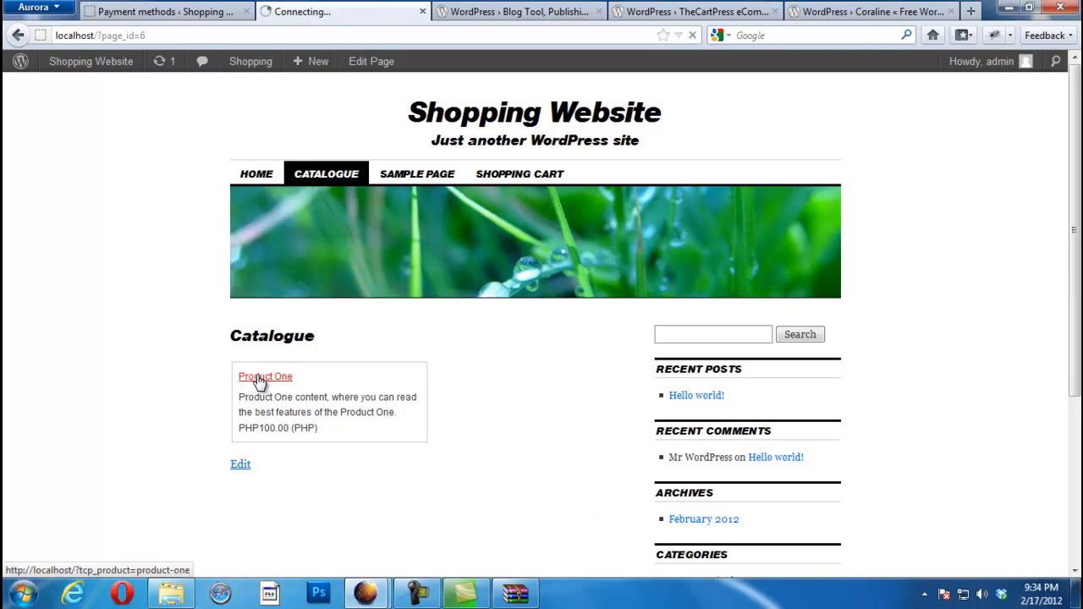
{"action": "scroll", "coordinate": [1060, 292], "scroll_direction": "down", "scroll_amount": 7}
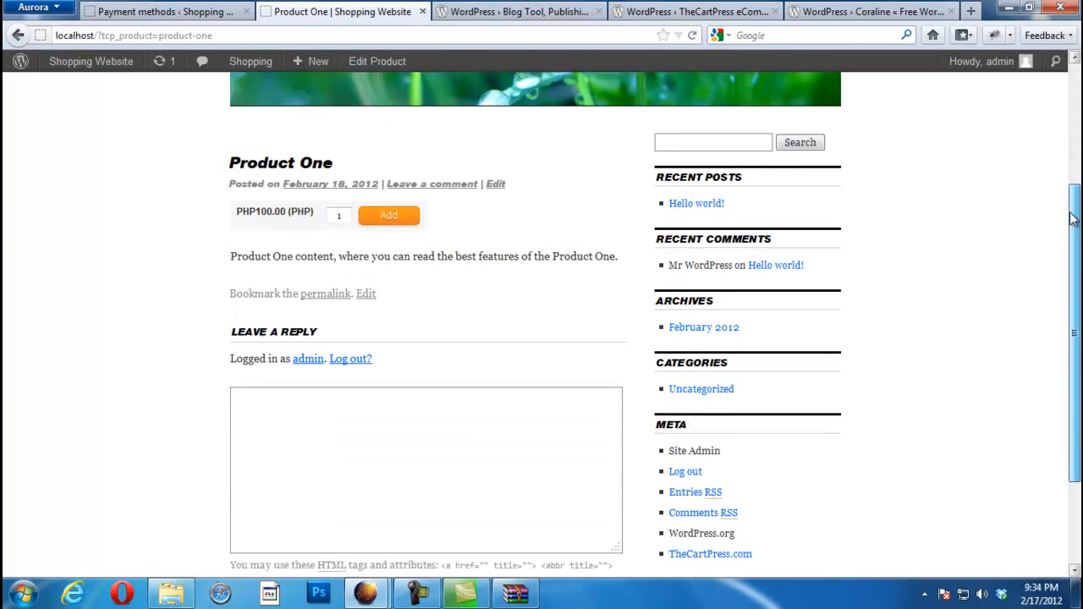
{"action": "scroll", "coordinate": [1032, 228], "scroll_direction": "up", "scroll_amount": 4}
{"action": "scroll", "coordinate": [1074, 106], "scroll_direction": "up", "scroll_amount": 3}
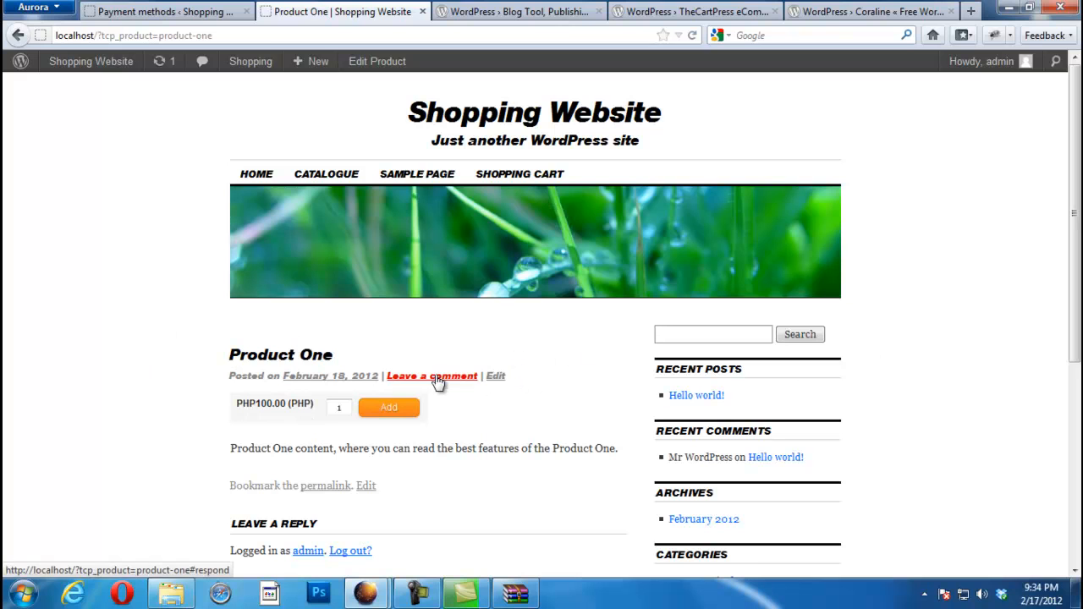
Step: Select Product One's quantity value, then restore coraline.1.2.zip in WinRAR
{"action": "double_click", "coordinate": [338, 407]}
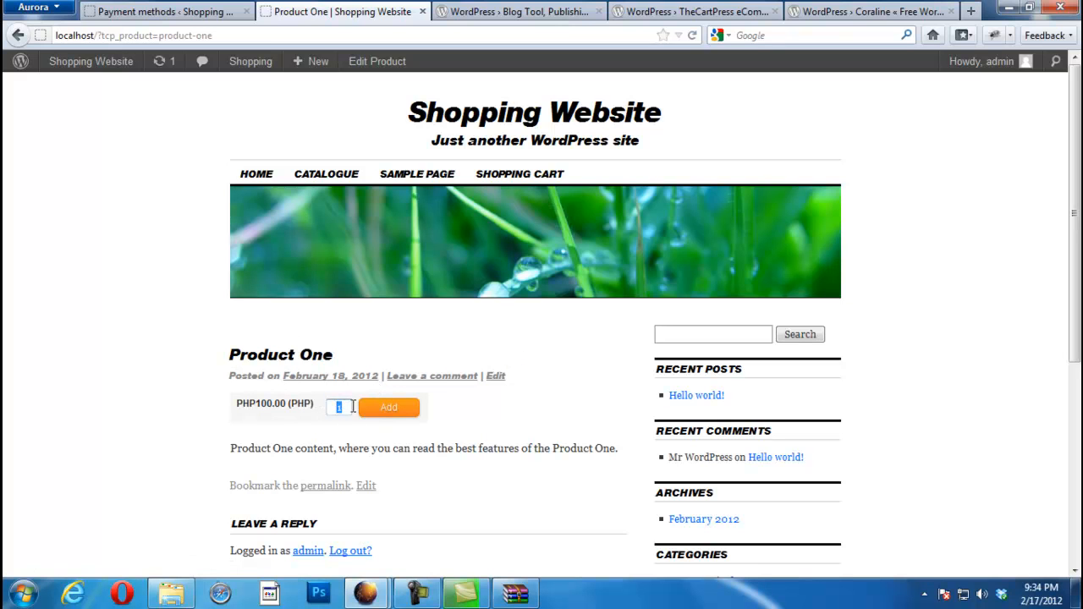
{"action": "scroll", "coordinate": [1057, 412], "scroll_direction": "down", "scroll_amount": 5}
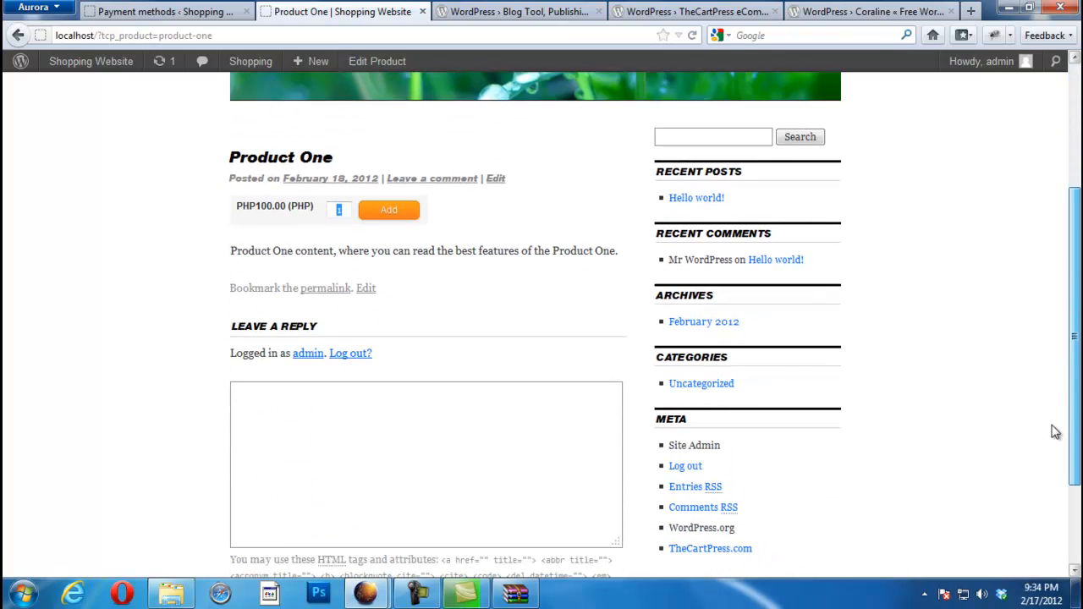
{"action": "left_click", "coordinate": [516, 597]}
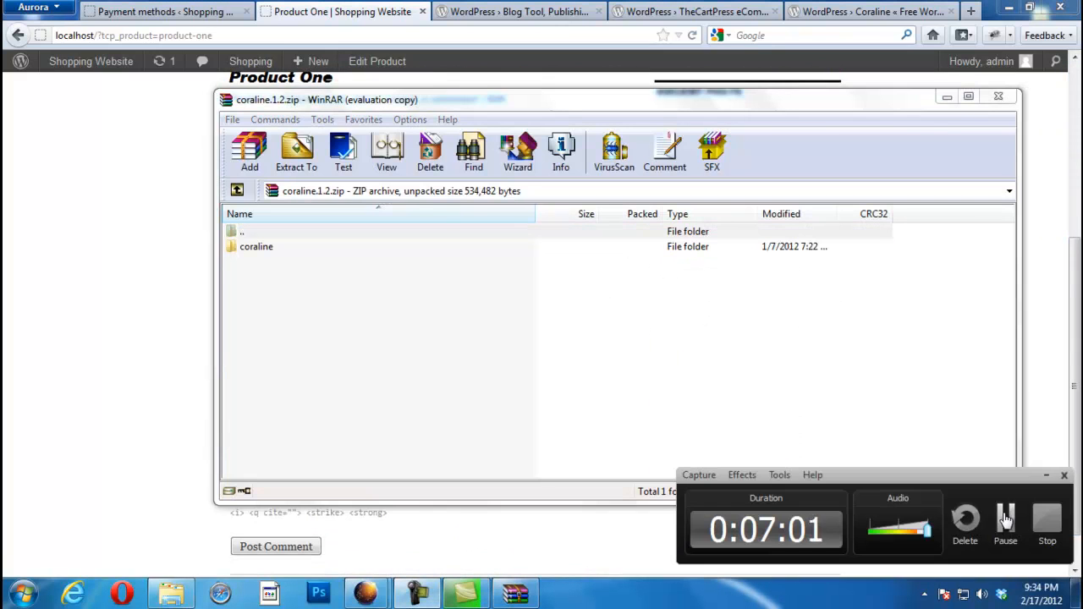
Step: Move the htdocs Explorer window toward the top left of the screen
{"action": "left_click", "coordinate": [1047, 521]}
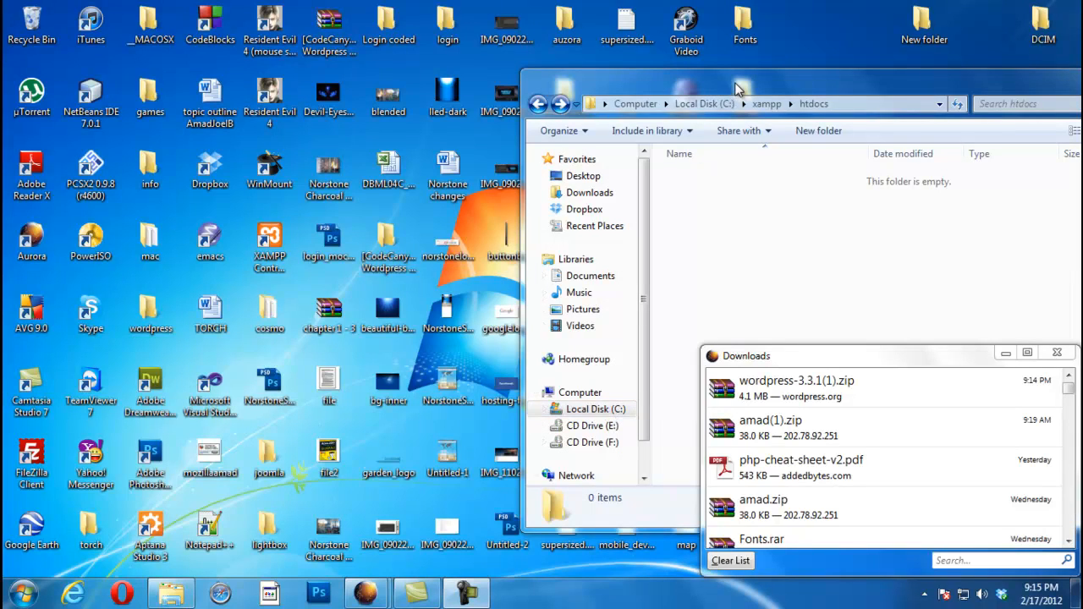
{"action": "left_click_drag", "start_coordinate": [735, 85], "coordinate": [600, 50]}
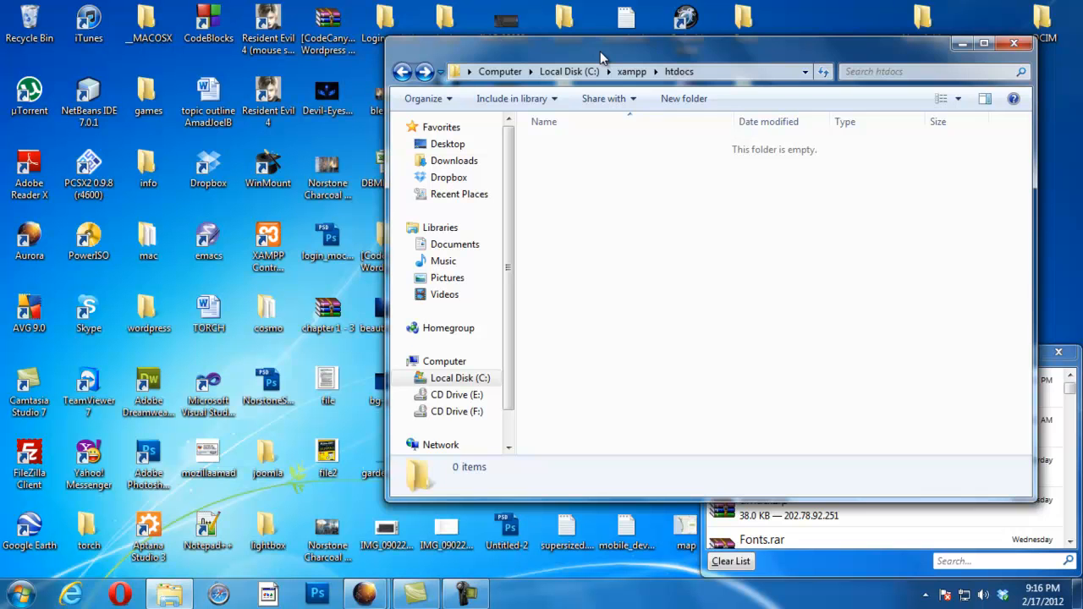
{"action": "left_click_drag", "start_coordinate": [600, 51], "coordinate": [539, 53]}
Step: Bring the browser forward and show its downloads list with wordpress-3.3.1(1).zip
{"action": "mouse_move", "coordinate": [373, 596]}
{"action": "left_click", "coordinate": [293, 503]}
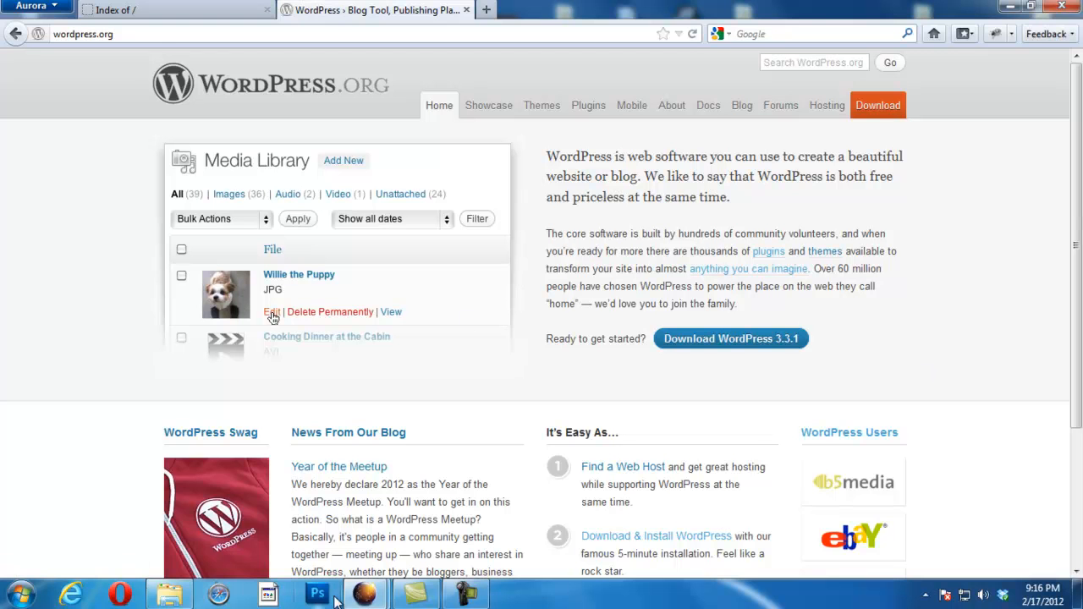
{"action": "left_click", "coordinate": [363, 595]}
{"action": "left_click", "coordinate": [495, 508]}
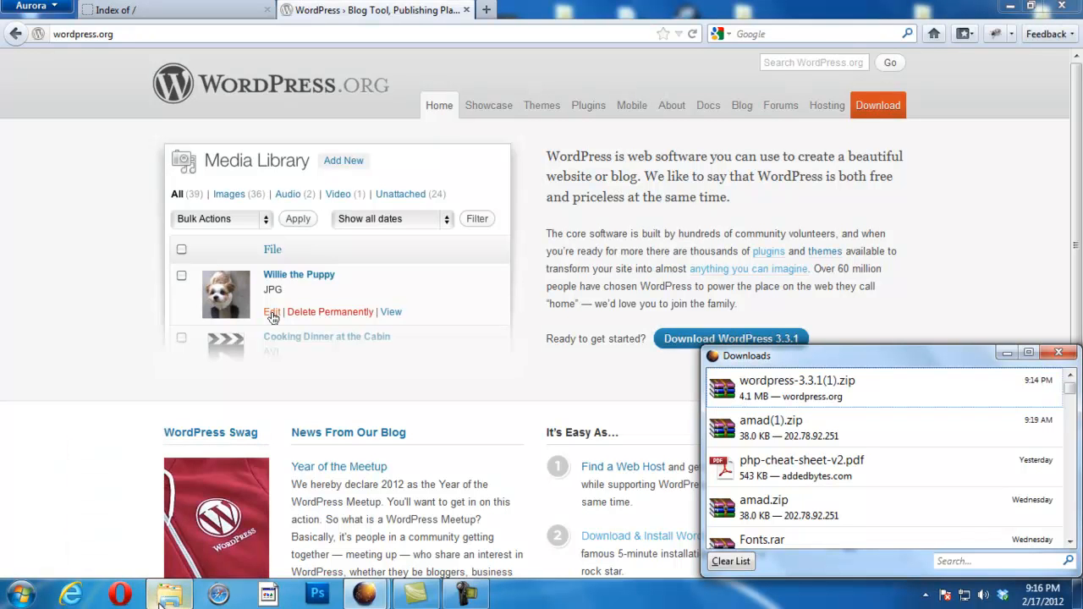
{"action": "mouse_move", "coordinate": [171, 599]}
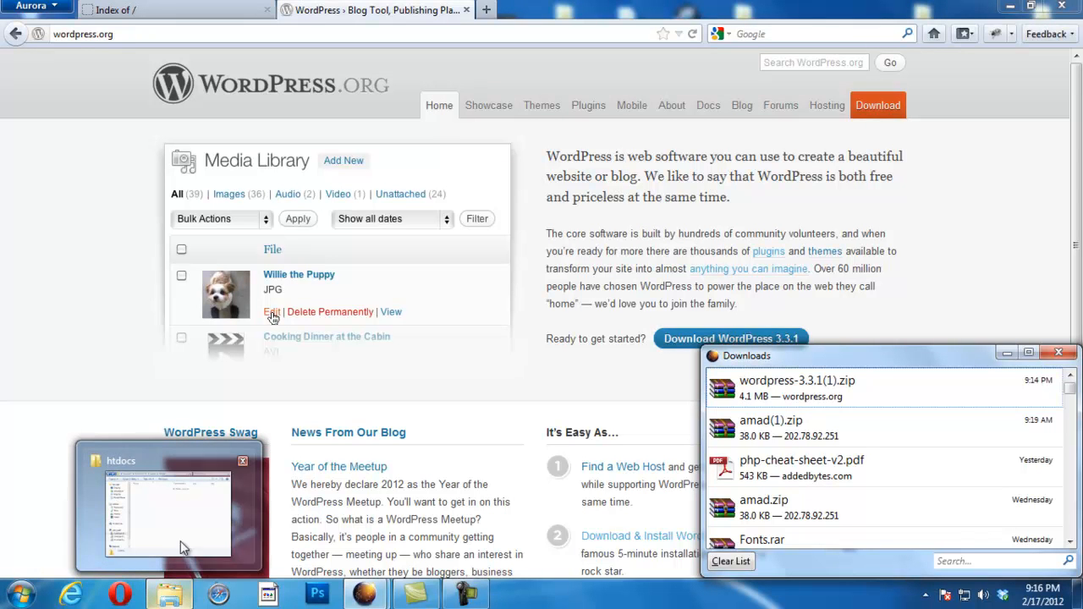
{"action": "mouse_move", "coordinate": [186, 485]}
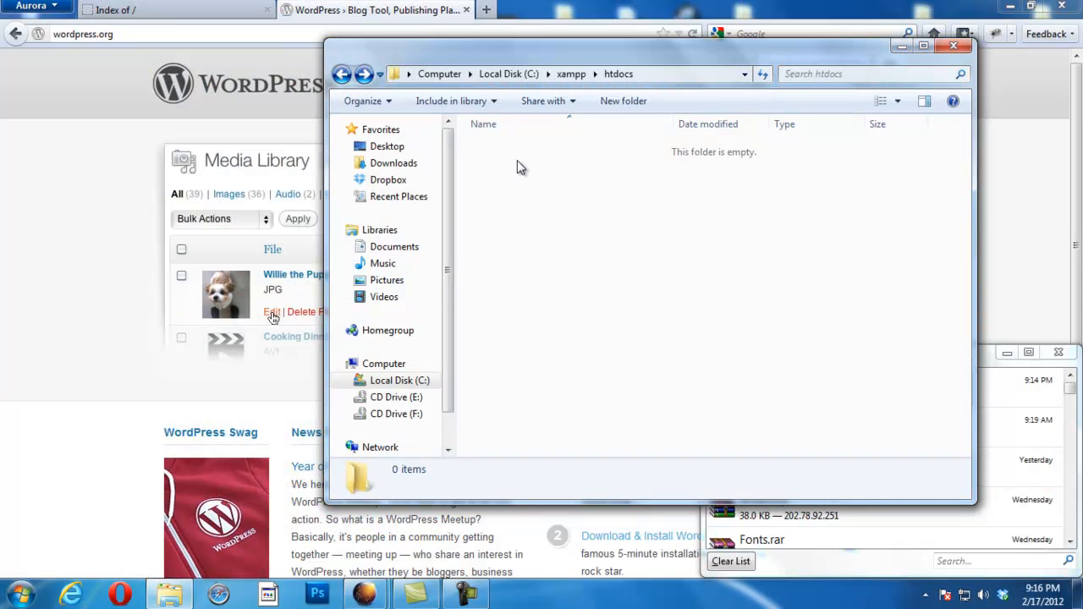
Step: Extract wordpress-3.3.1(1).zip to the Desktop with Yes to All, then close WinRAR
{"action": "left_click_drag", "start_coordinate": [541, 58], "coordinate": [242, 42]}
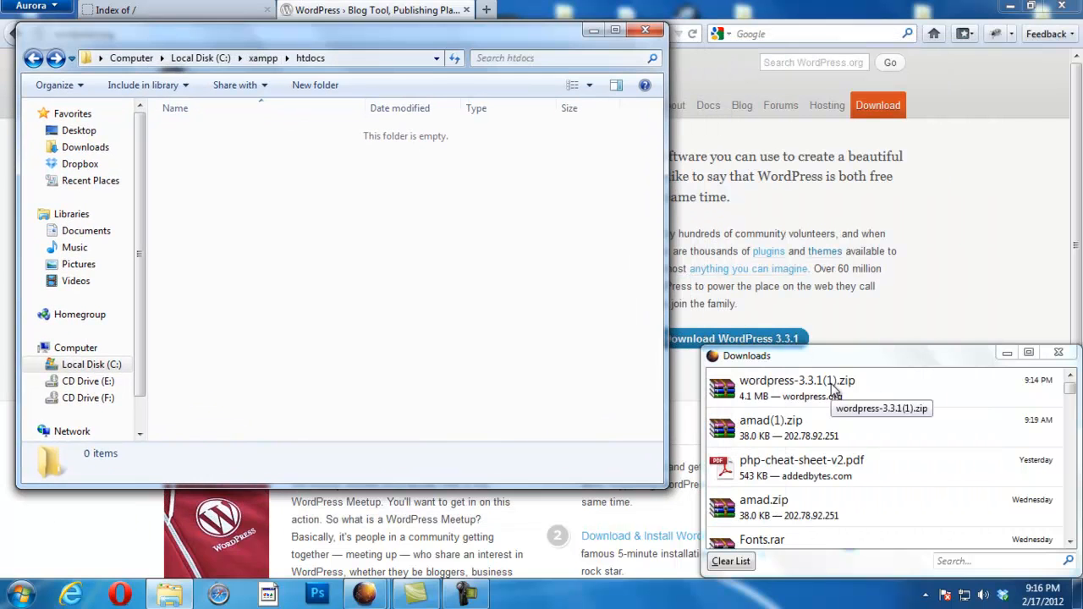
{"action": "double_click", "coordinate": [830, 383]}
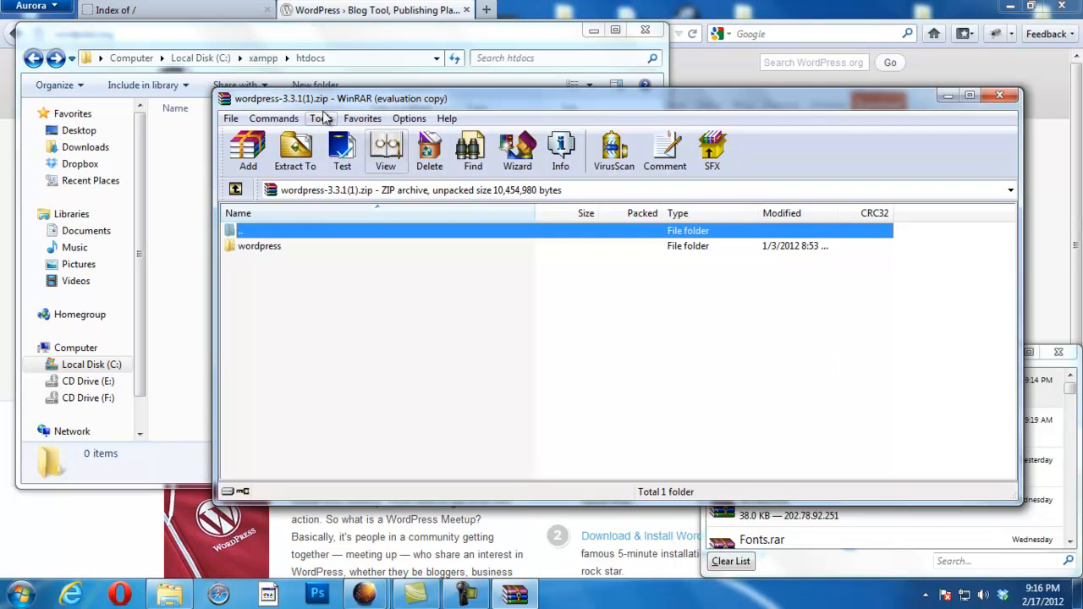
{"action": "left_click", "coordinate": [303, 169]}
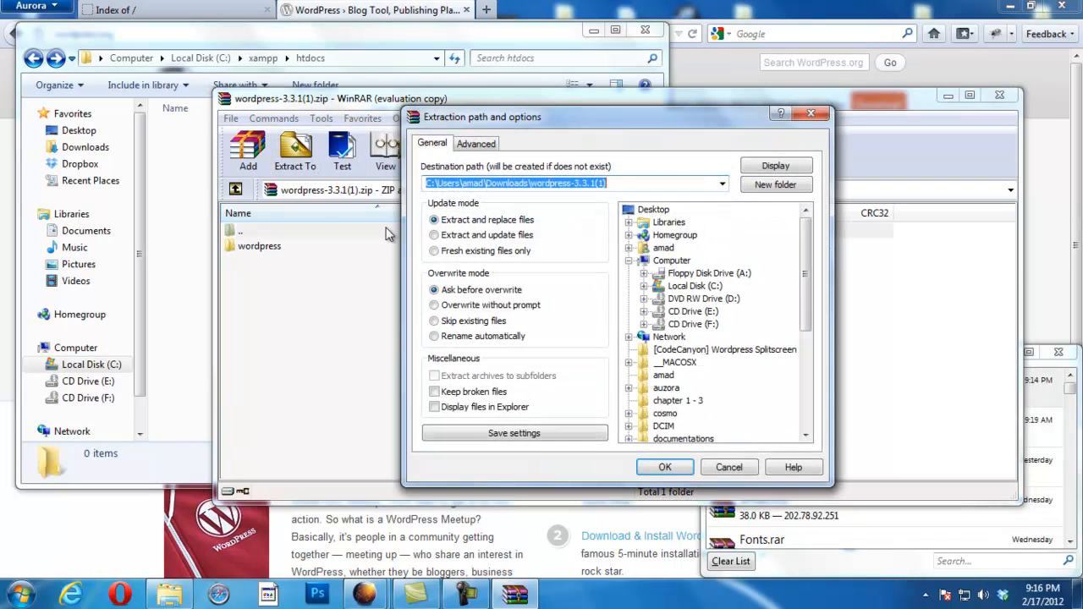
{"action": "left_click", "coordinate": [662, 210]}
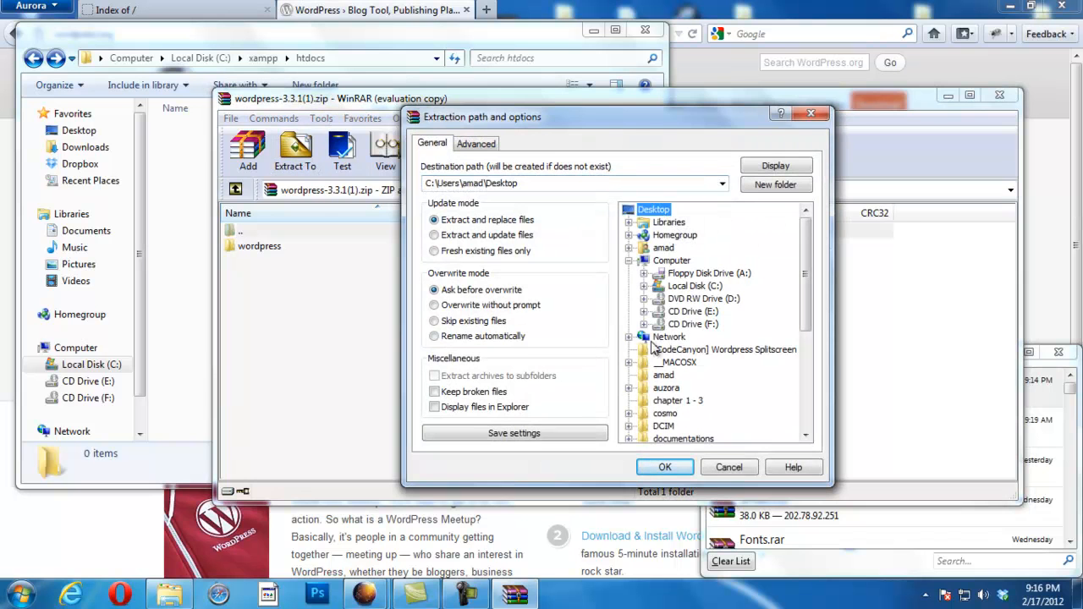
{"action": "left_click", "coordinate": [663, 468]}
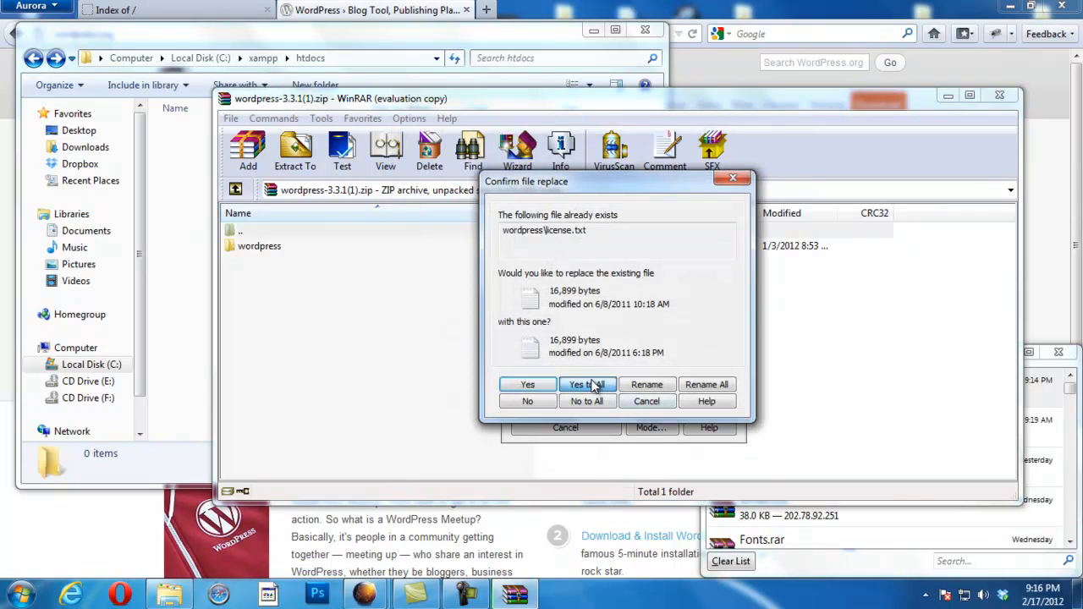
{"action": "left_click", "coordinate": [590, 386]}
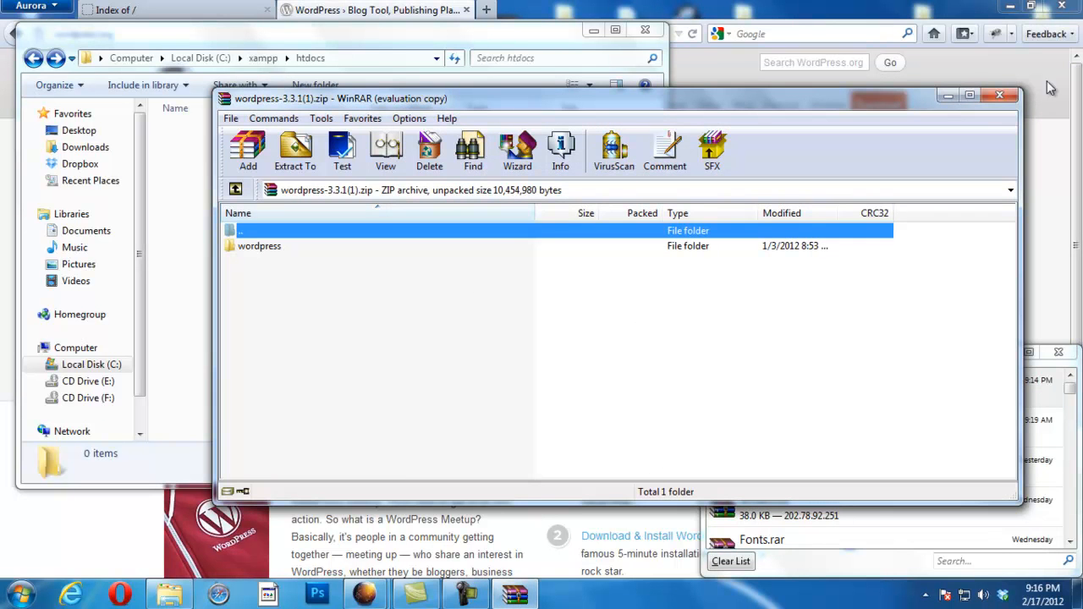
{"action": "left_click", "coordinate": [1006, 94]}
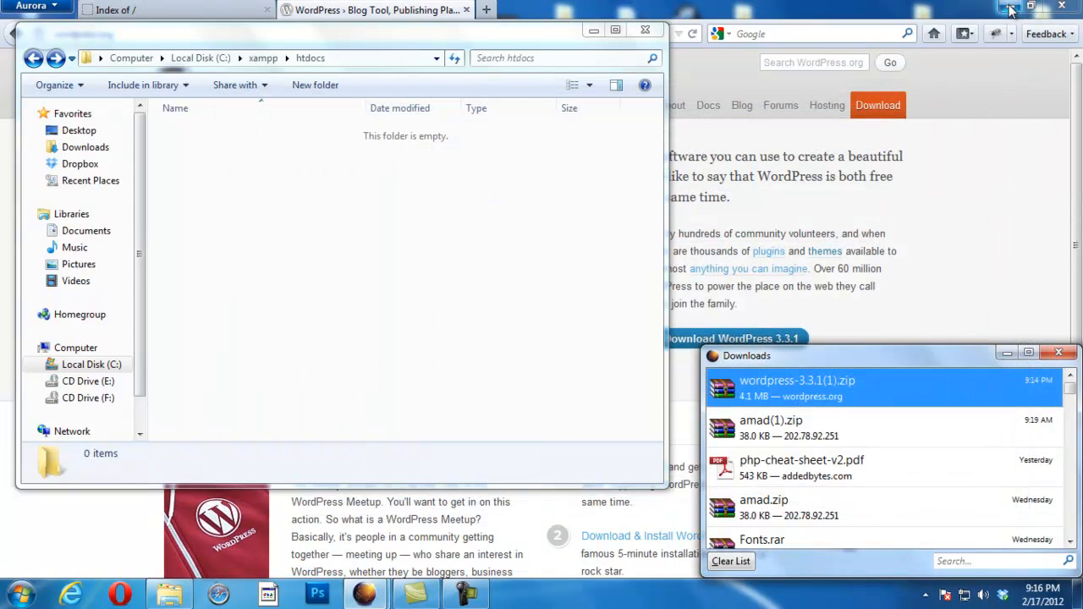
{"action": "left_click", "coordinate": [1011, 7]}
Step: Copy all 22 items from the desktop wordpress folder into C:\xampp\htdocs
{"action": "left_click_drag", "start_coordinate": [367, 40], "coordinate": [994, 70]}
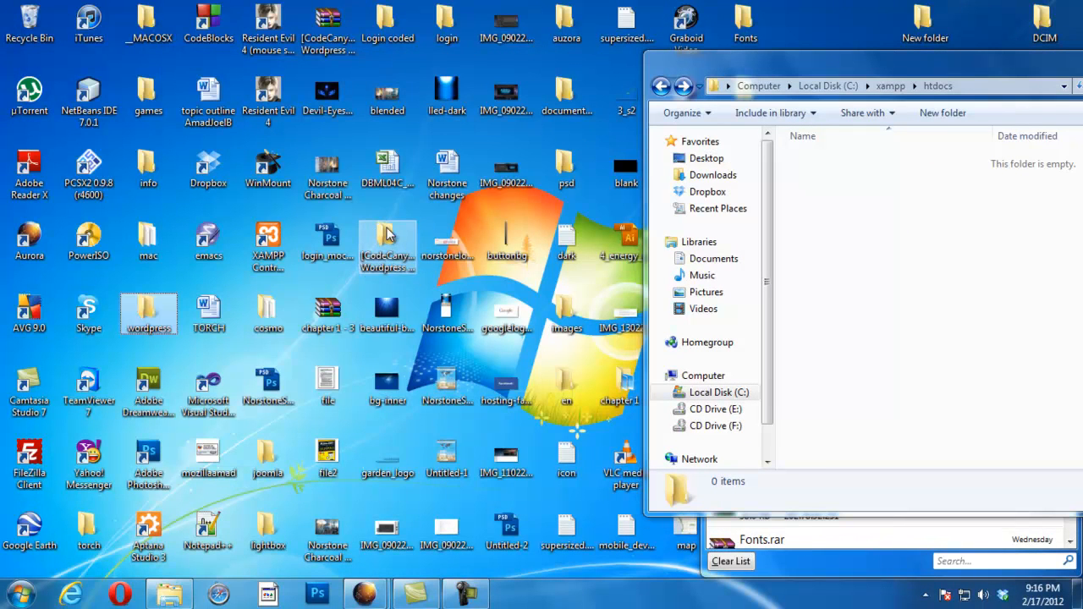
{"action": "double_click", "coordinate": [142, 318]}
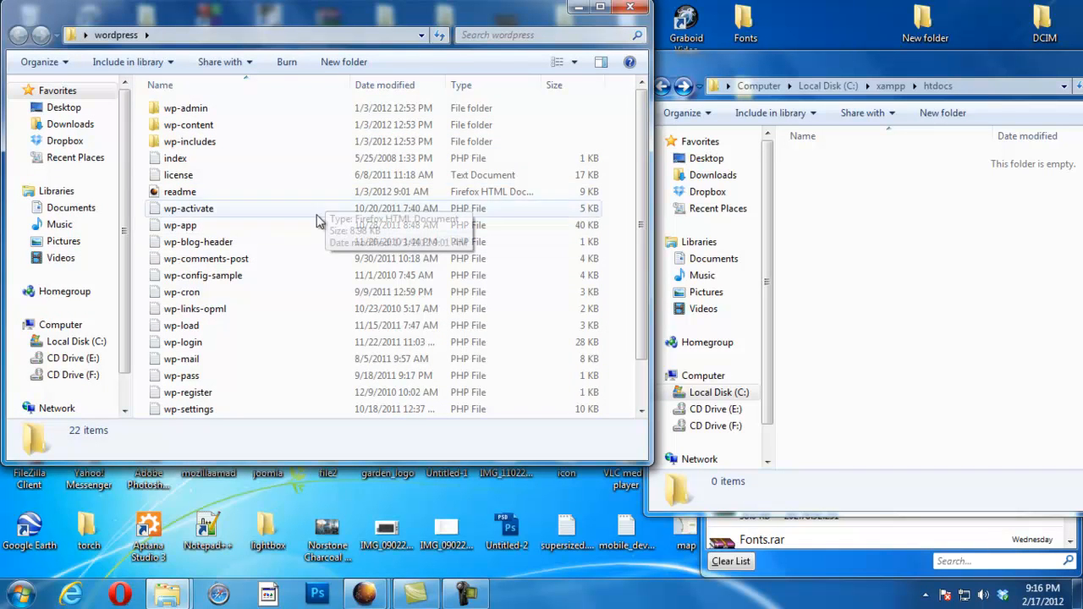
{"action": "left_click", "coordinate": [202, 109]}
{"action": "key", "text": "ctrl+a"}
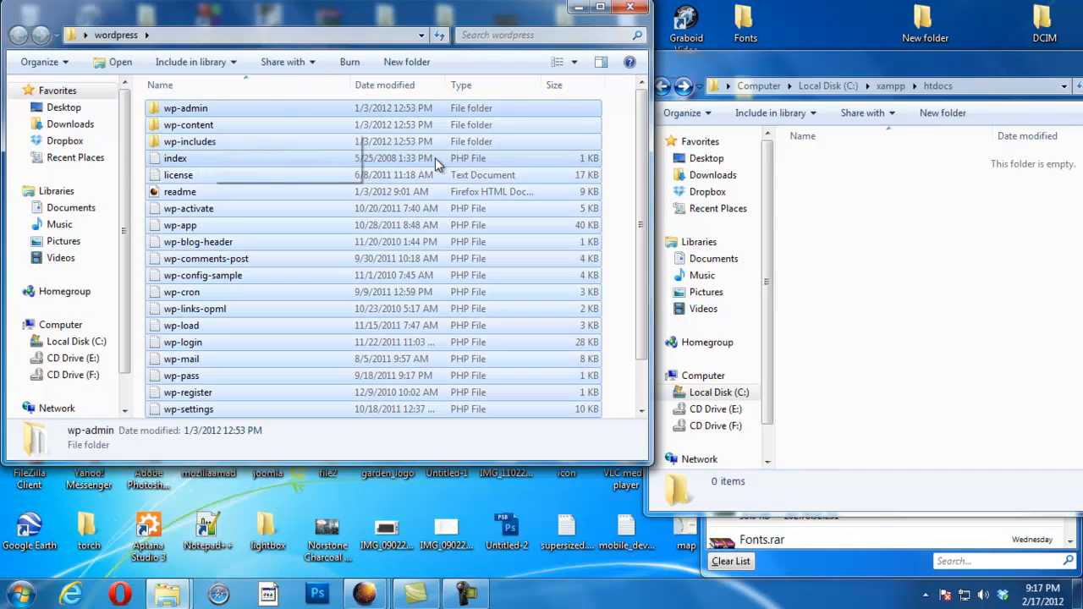
{"action": "left_click_drag", "start_coordinate": [810, 72], "coordinate": [476, 90]}
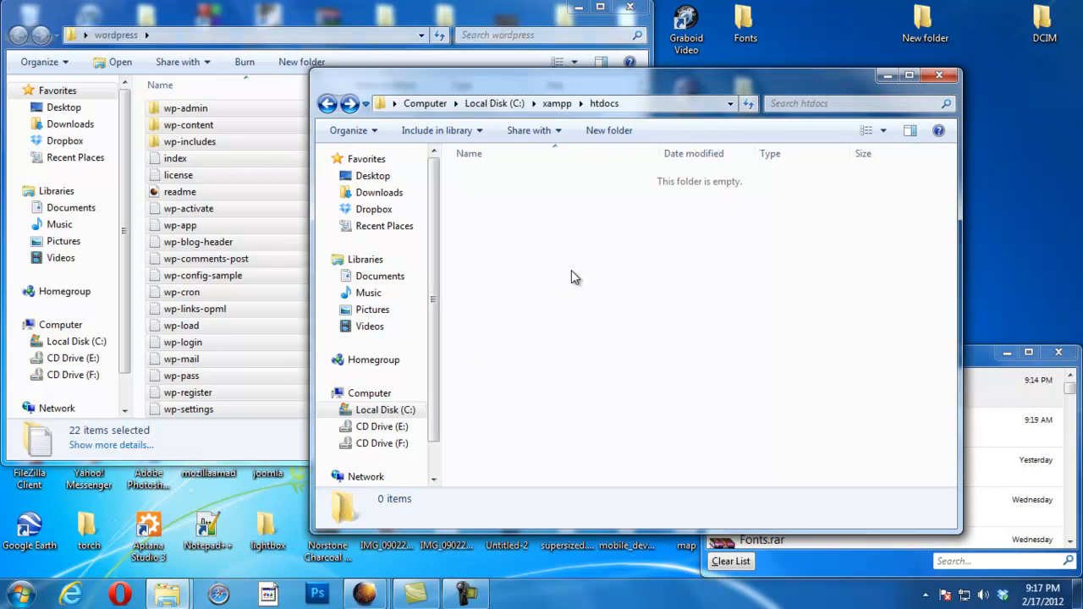
{"action": "key", "text": "ctrl+v"}
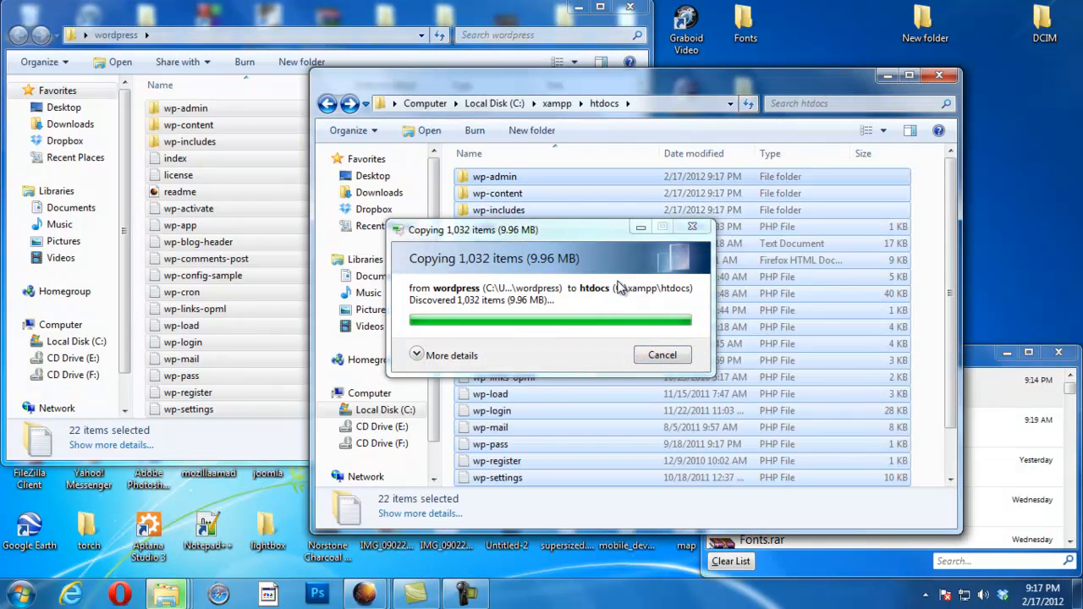
Step: Return to the browser's localhost tab
{"action": "left_click", "coordinate": [646, 294]}
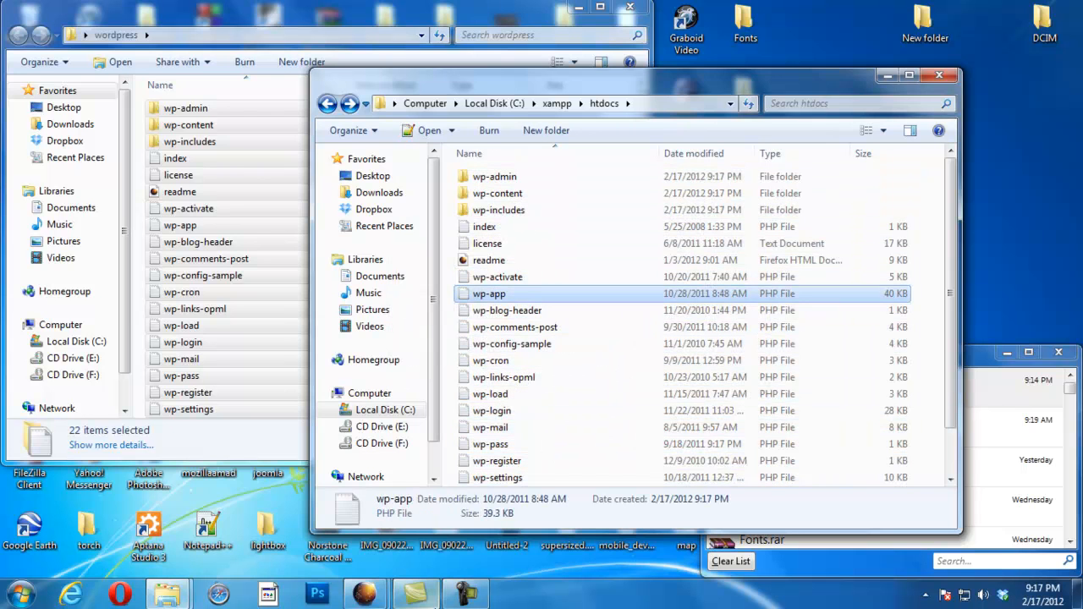
{"action": "mouse_move", "coordinate": [365, 594]}
{"action": "left_click", "coordinate": [282, 498]}
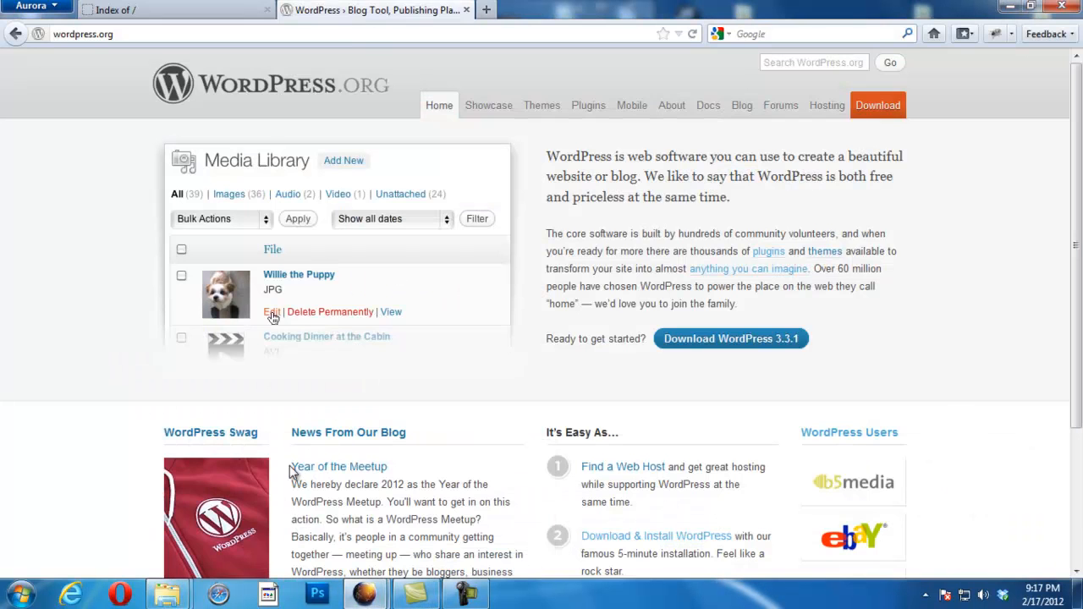
{"action": "left_click", "coordinate": [207, 10]}
Step: Reload localhost, start Create a Configuration File, and open a blank browser tab
{"action": "key", "text": "F5"}
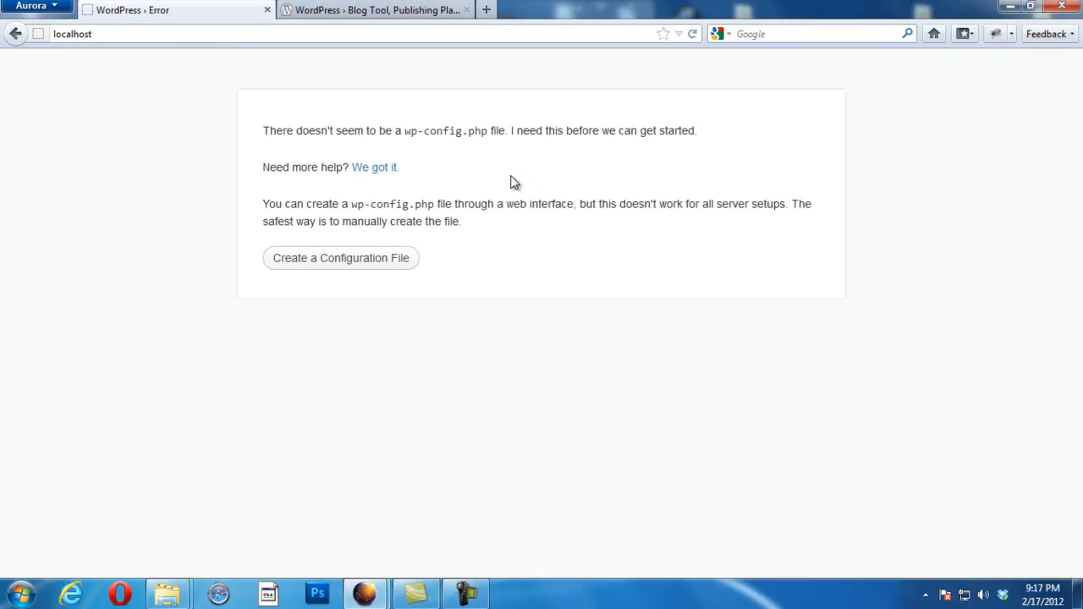
{"action": "left_click", "coordinate": [364, 265]}
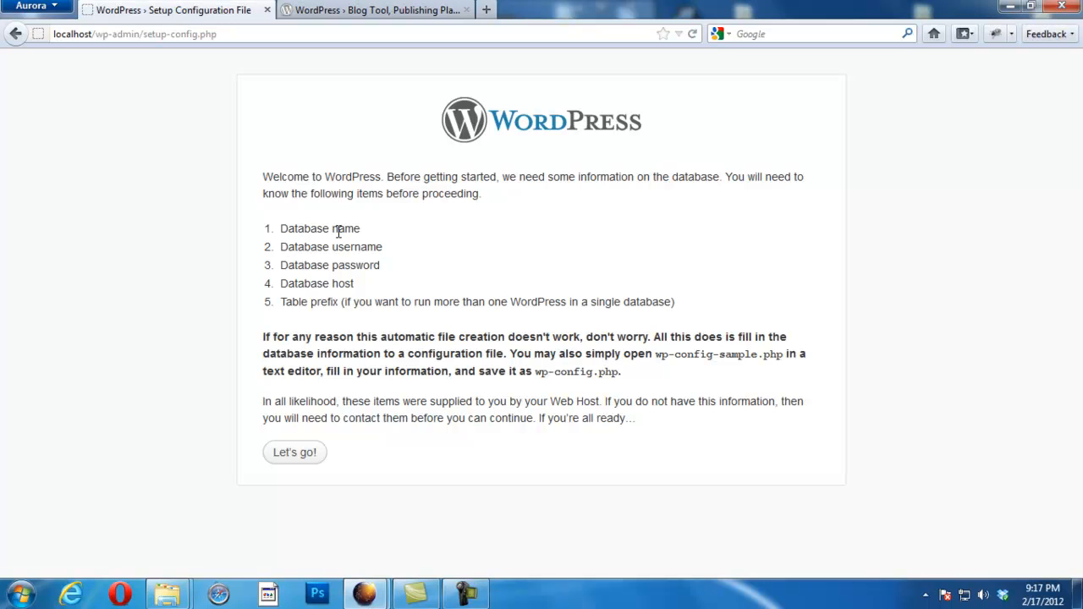
{"action": "left_click", "coordinate": [486, 9]}
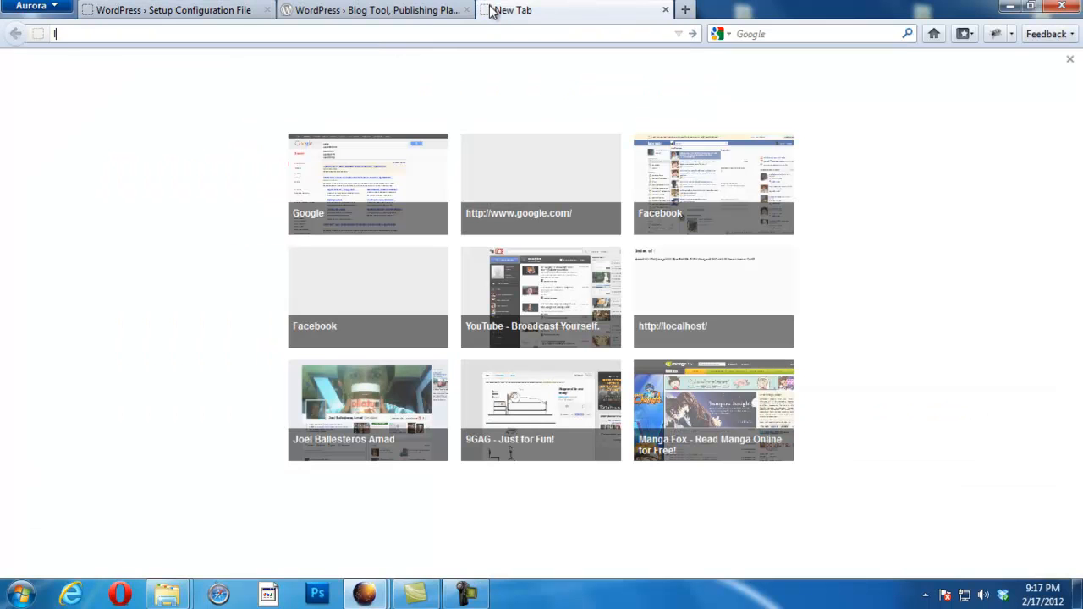
Step: Load phpMyAdmin at localhost/phpmyadmin in the new tab
{"action": "type", "text": "localhost/php"}
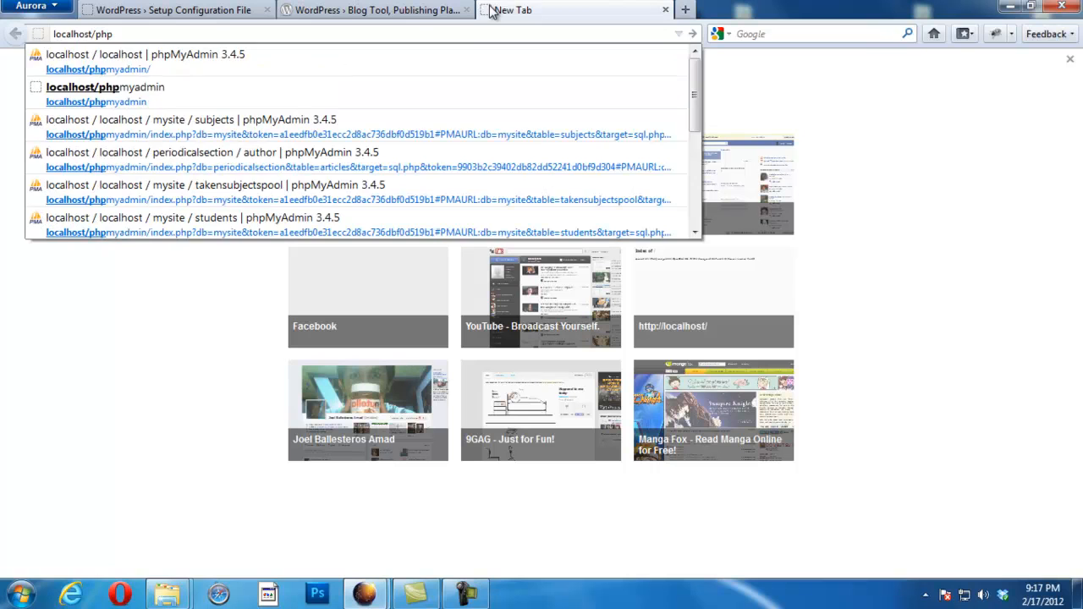
{"action": "key", "text": "Down"}
{"action": "key", "text": "Return"}
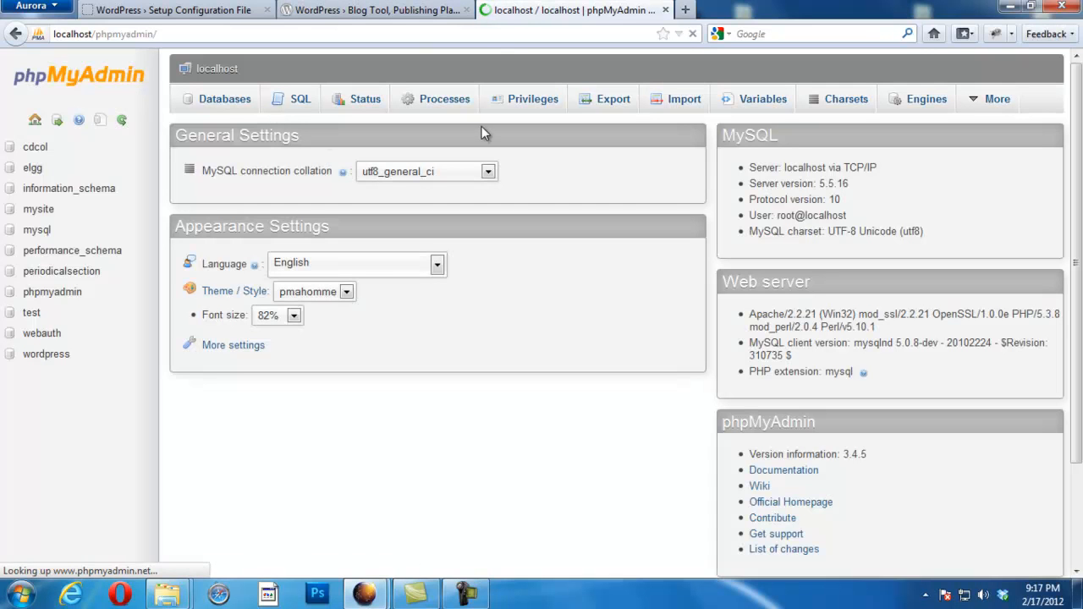
Step: Create the 'shoppingcartwebsite' database and go back to the WordPress setup tab
{"action": "left_click", "coordinate": [223, 101]}
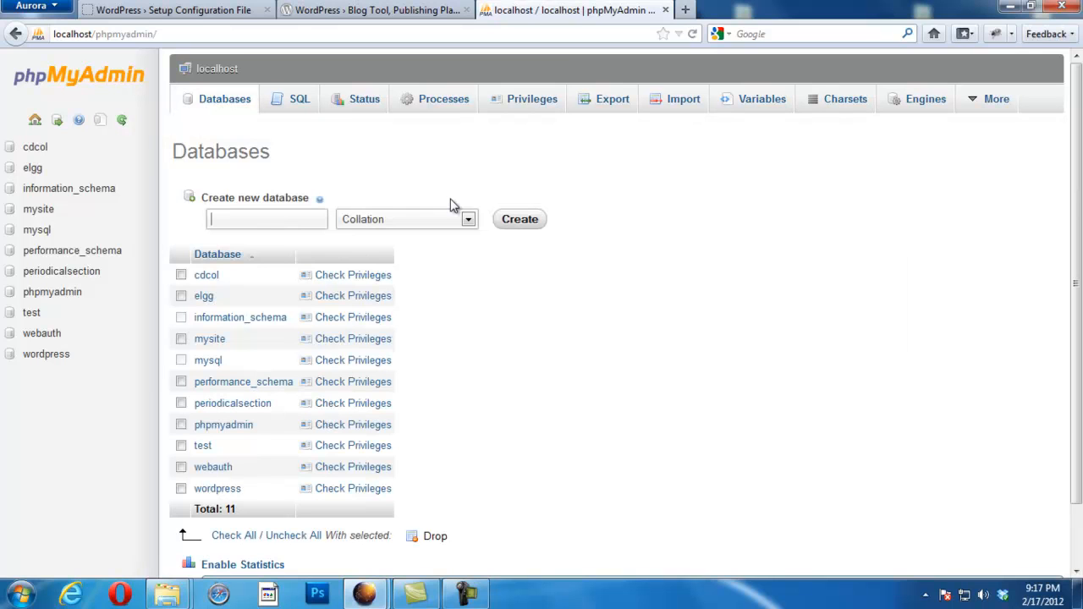
{"action": "type", "text": "shoppingcartwebsite"}
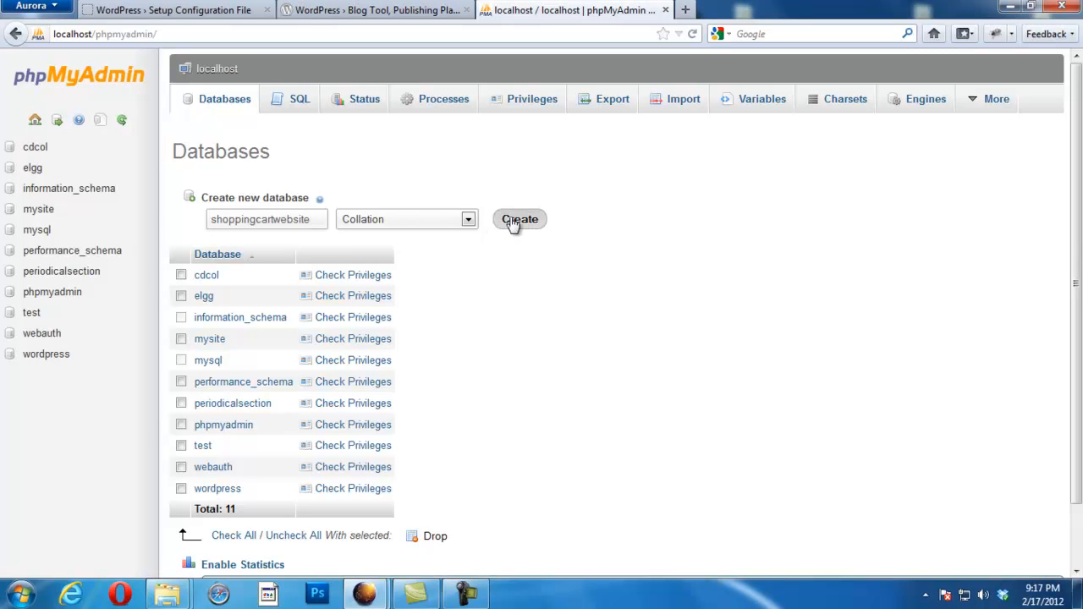
{"action": "left_click", "coordinate": [518, 222]}
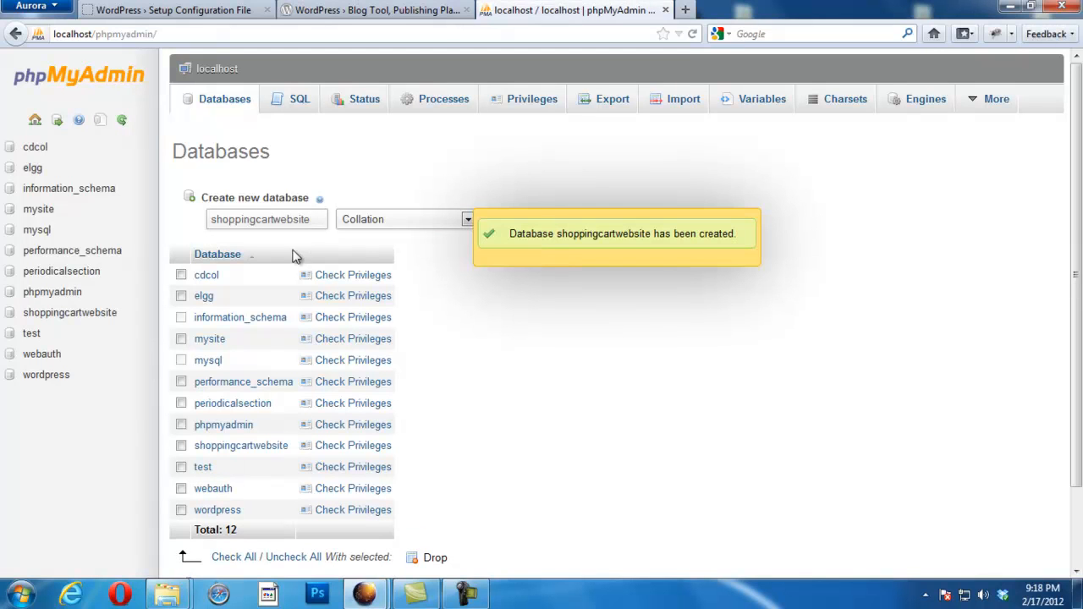
{"action": "double_click", "coordinate": [314, 219]}
{"action": "key", "text": "ctrl+c"}
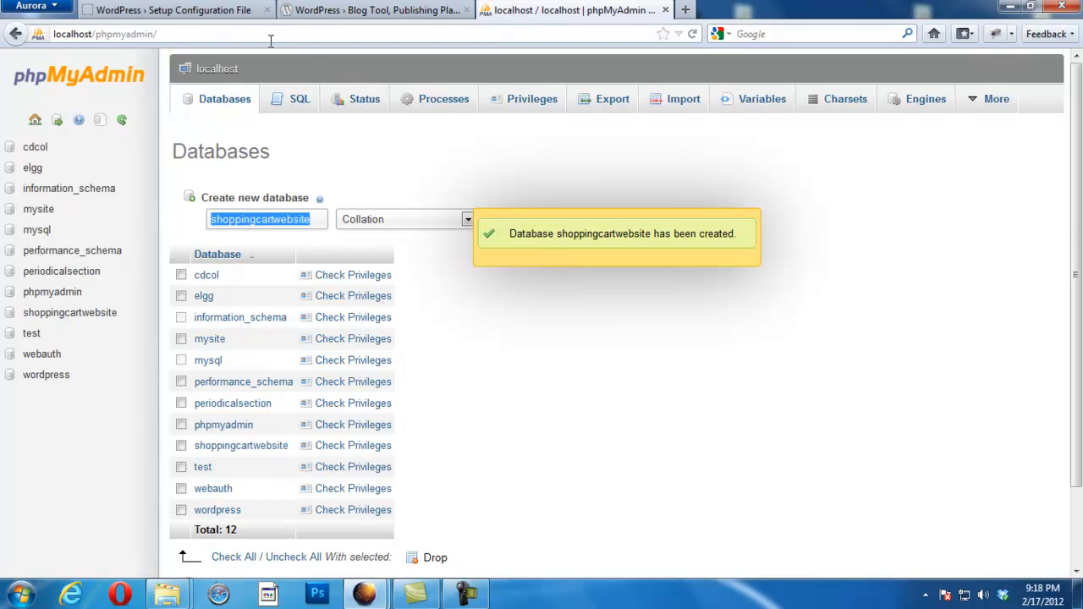
{"action": "left_click", "coordinate": [204, 10]}
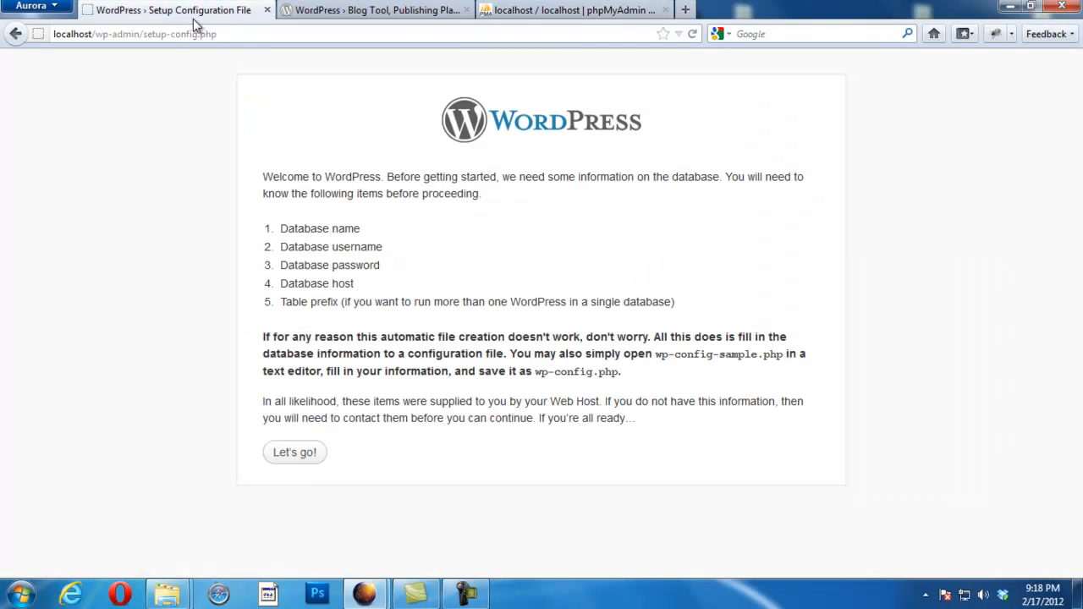
Step: Submit database shoppingcartwebsite, user root, blank password, keeping localhost host and wp_ prefix
{"action": "left_click", "coordinate": [303, 457]}
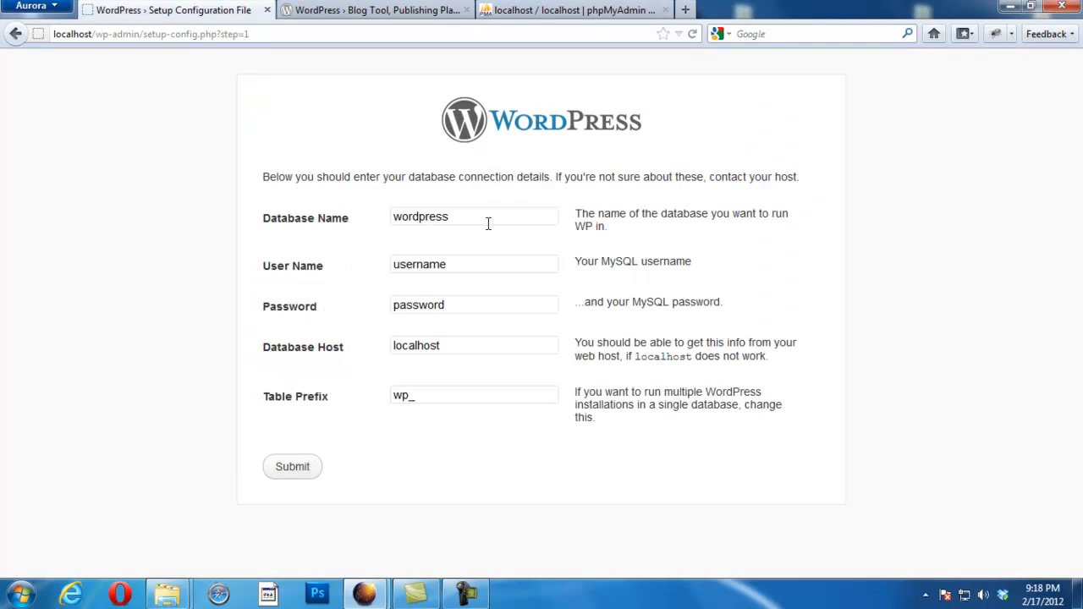
{"action": "left_click_drag", "start_coordinate": [473, 217], "coordinate": [249, 217]}
{"action": "key", "text": "ctrl+v"}
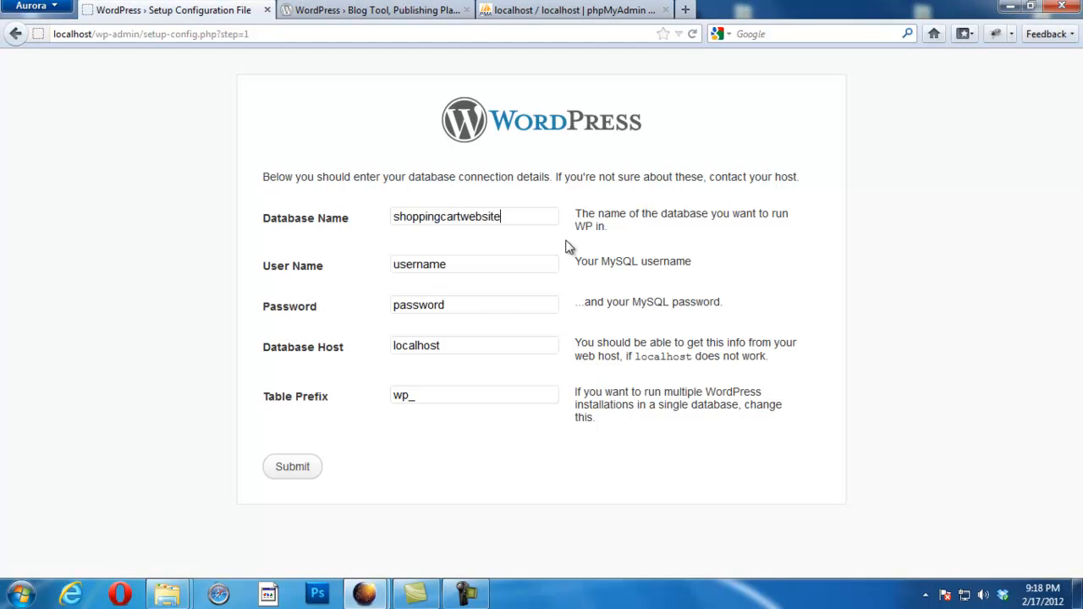
{"action": "left_click_drag", "start_coordinate": [478, 271], "coordinate": [629, 258]}
{"action": "key", "text": "BackSpace"}
{"action": "key", "text": "BackSpace"}
{"action": "key", "text": "BackSpace"}
{"action": "key", "text": "BackSpace"}
{"action": "key", "text": "BackSpace"}
{"action": "key", "text": "BackSpace"}
{"action": "key", "text": "BackSpace"}
{"action": "type", "text": "root"}
{"action": "key", "text": "Tab"}
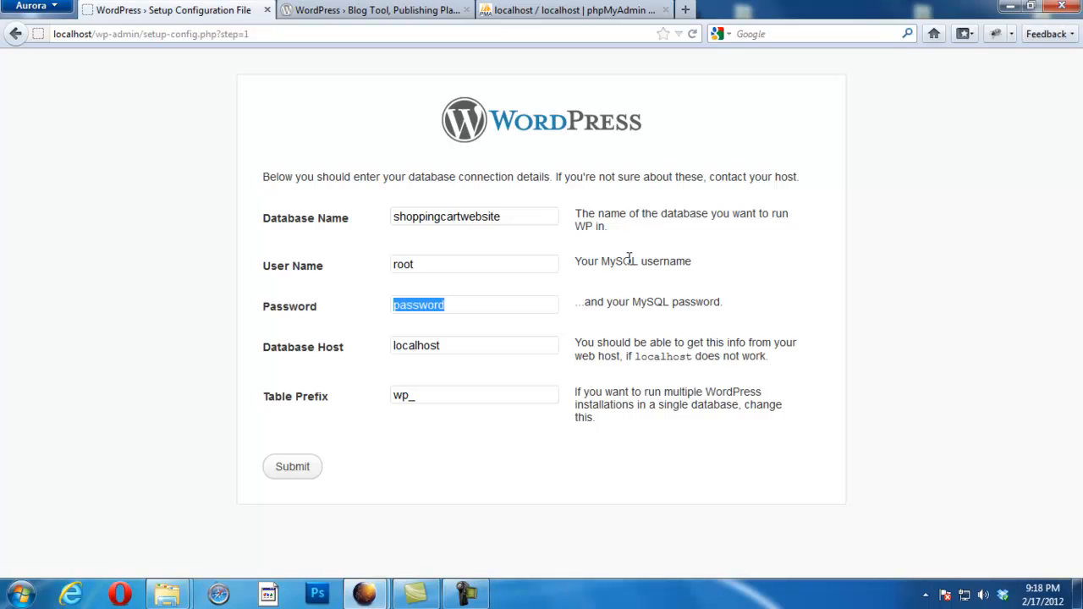
{"action": "key", "text": "BackSpace"}
{"action": "key", "text": "Tab"}
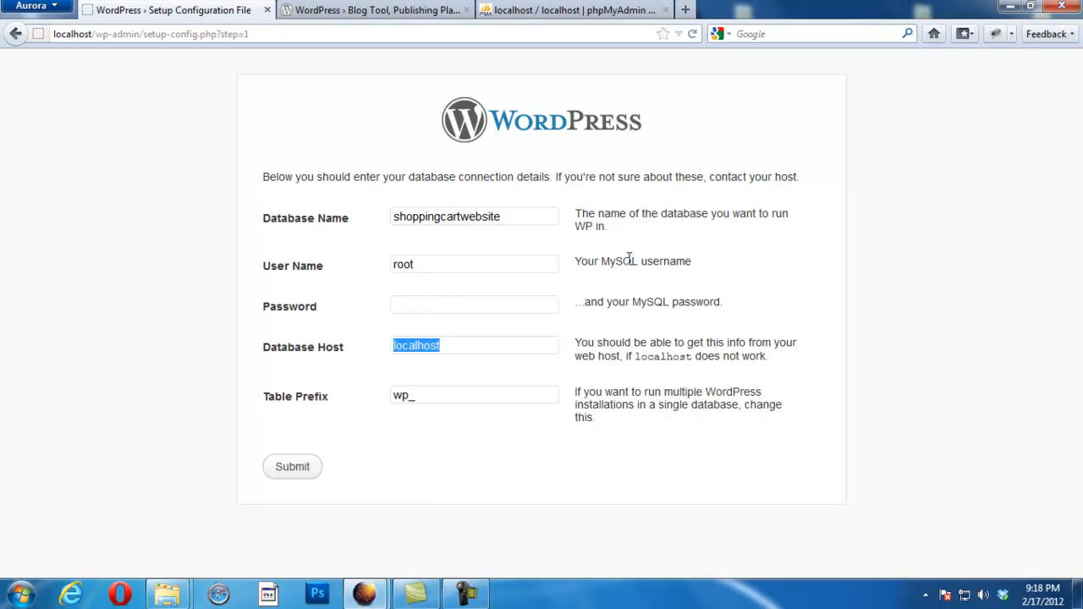
{"action": "key", "text": "Tab"}
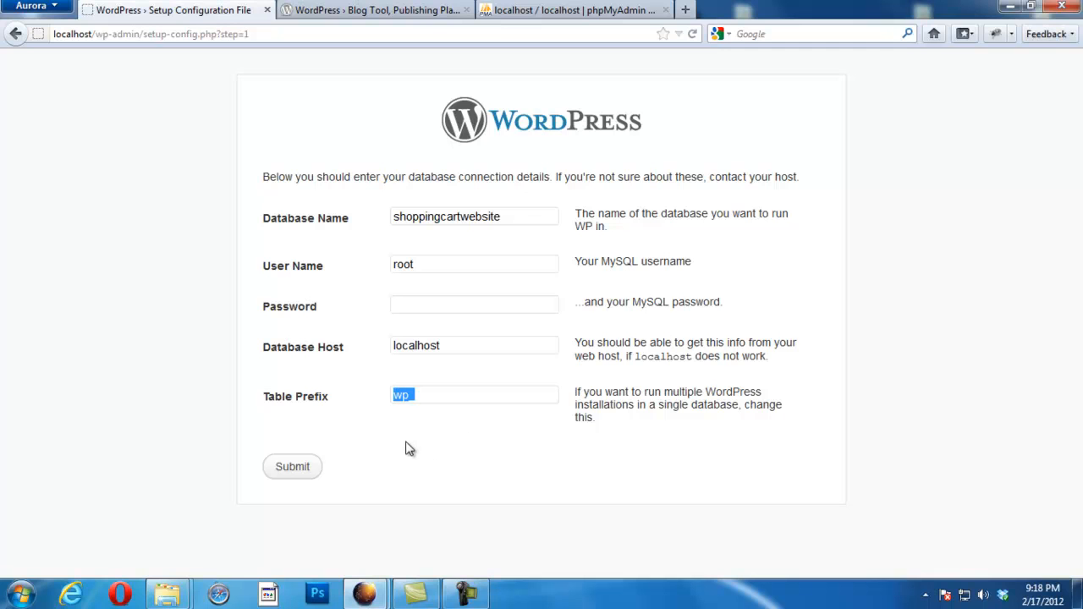
{"action": "left_click", "coordinate": [296, 470]}
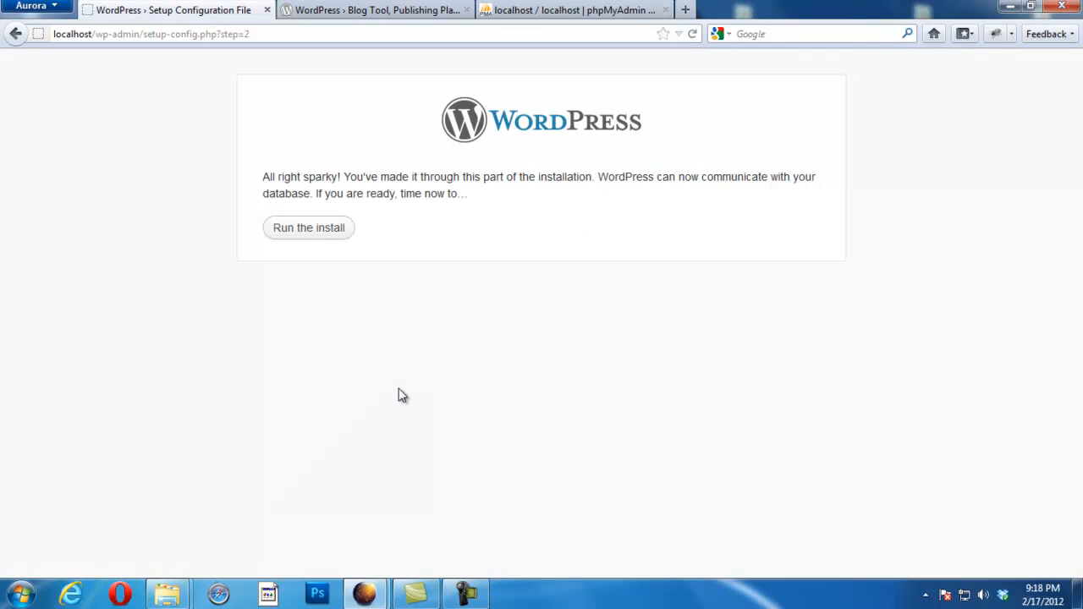
Step: Start the installation and enter 'Shopping Website' as the site title
{"action": "left_click", "coordinate": [303, 230]}
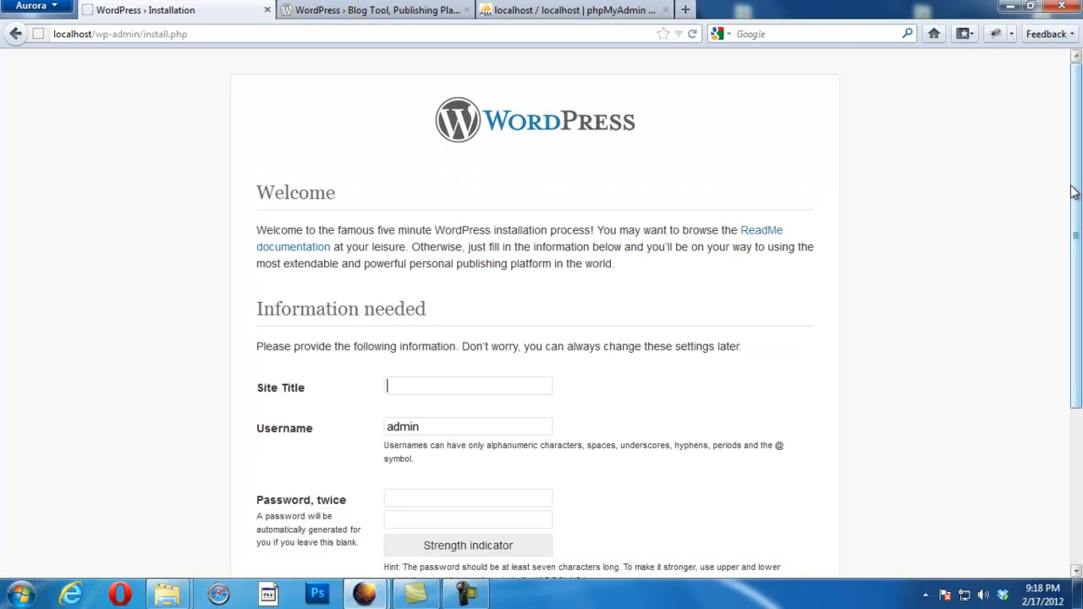
{"action": "scroll", "coordinate": [1071, 191], "scroll_direction": "down", "scroll_amount": 4}
{"action": "left_click", "coordinate": [529, 209]}
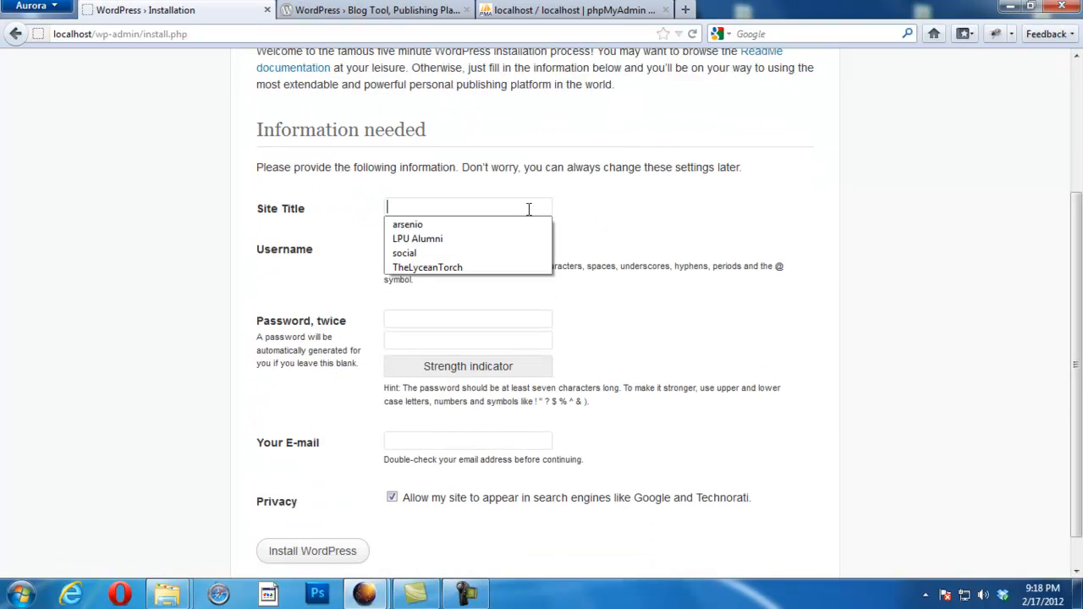
{"action": "type", "text": "dmin"}
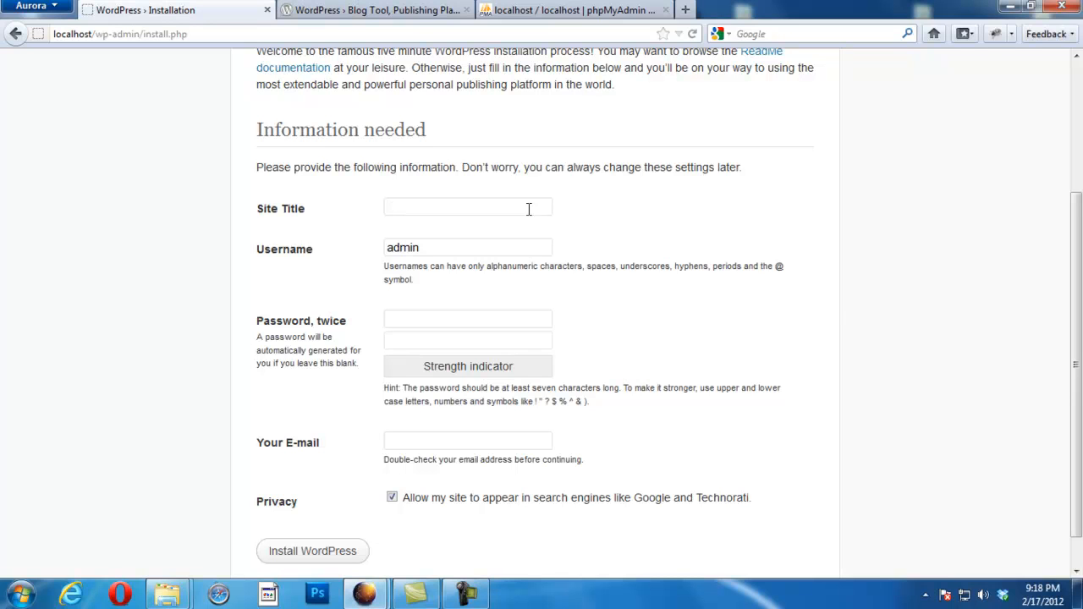
{"action": "type", "text": "S"}
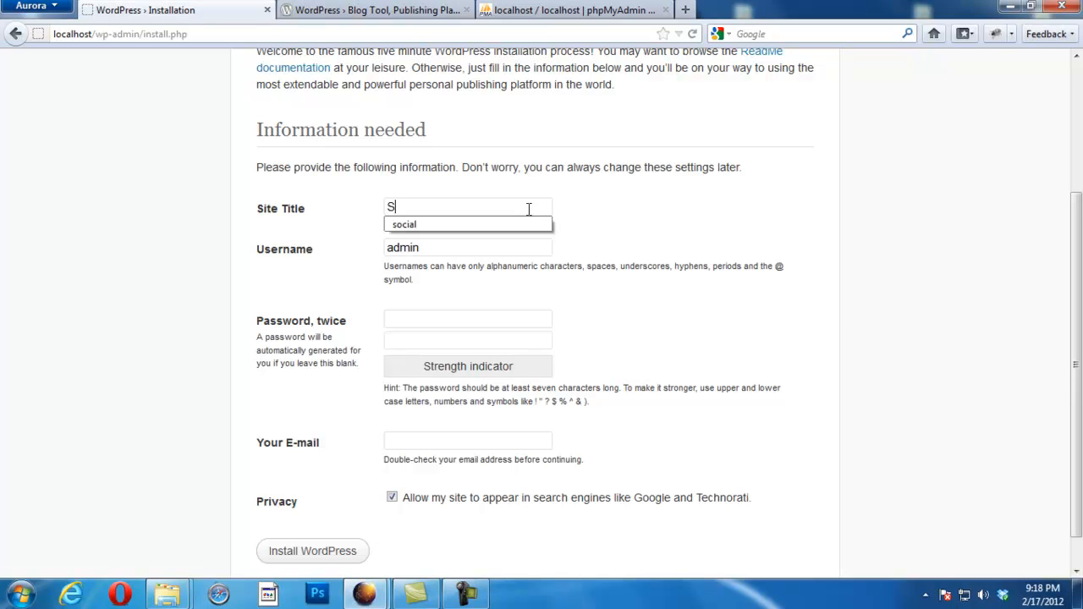
{"action": "type", "text": "hooping Website"}
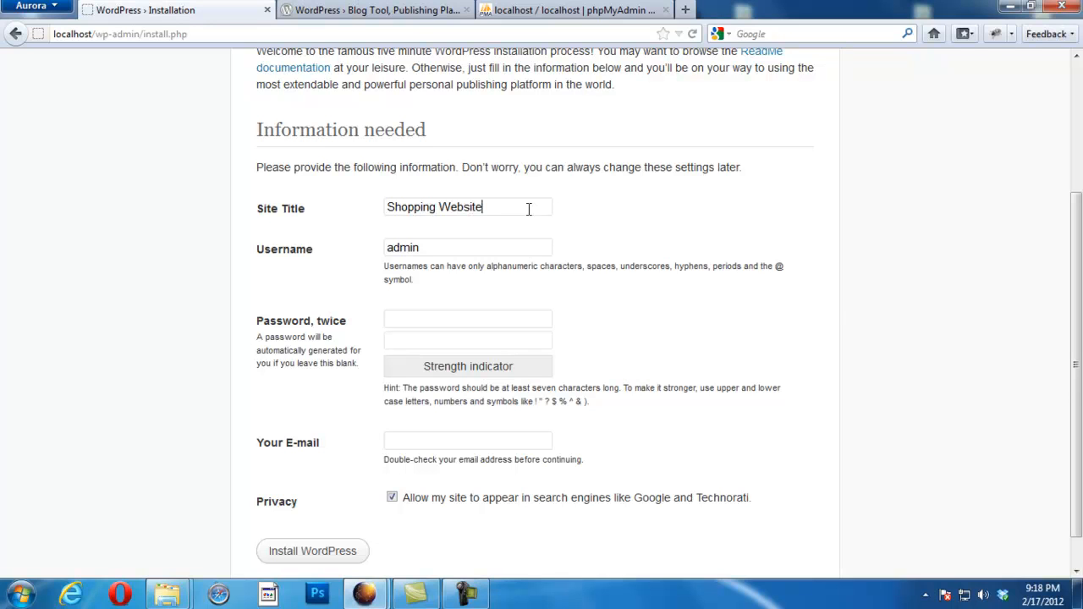
Step: Keep the username admin and enter the chosen admin password in both password fields
{"action": "double_click", "coordinate": [421, 247]}
{"action": "left_click", "coordinate": [430, 247]}
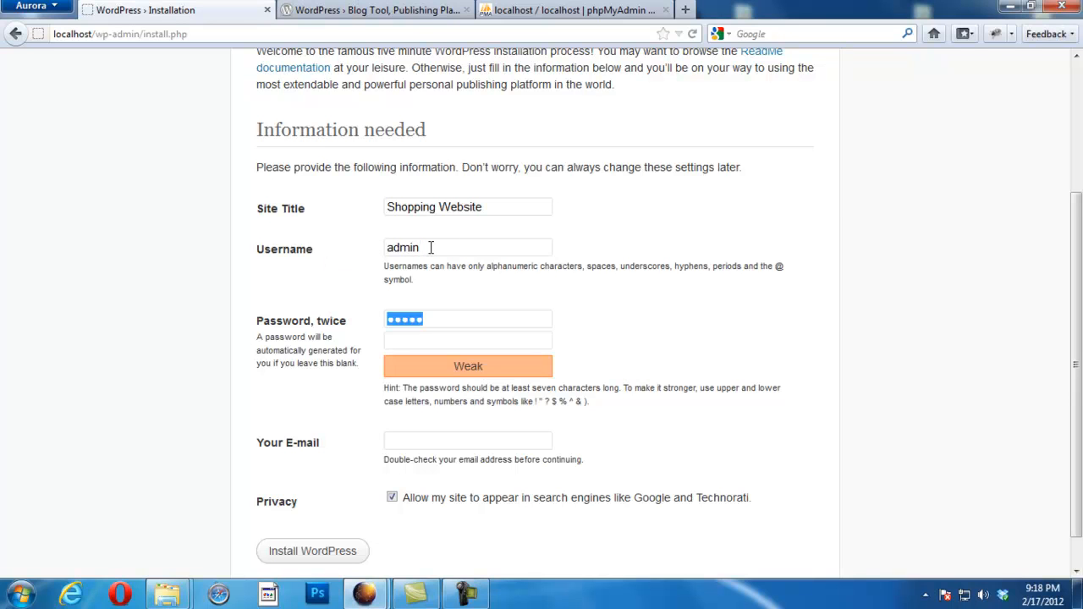
{"action": "type", "text": "admin12345"}
{"action": "key", "text": "Tab"}
{"action": "type", "text": "admin12345"}
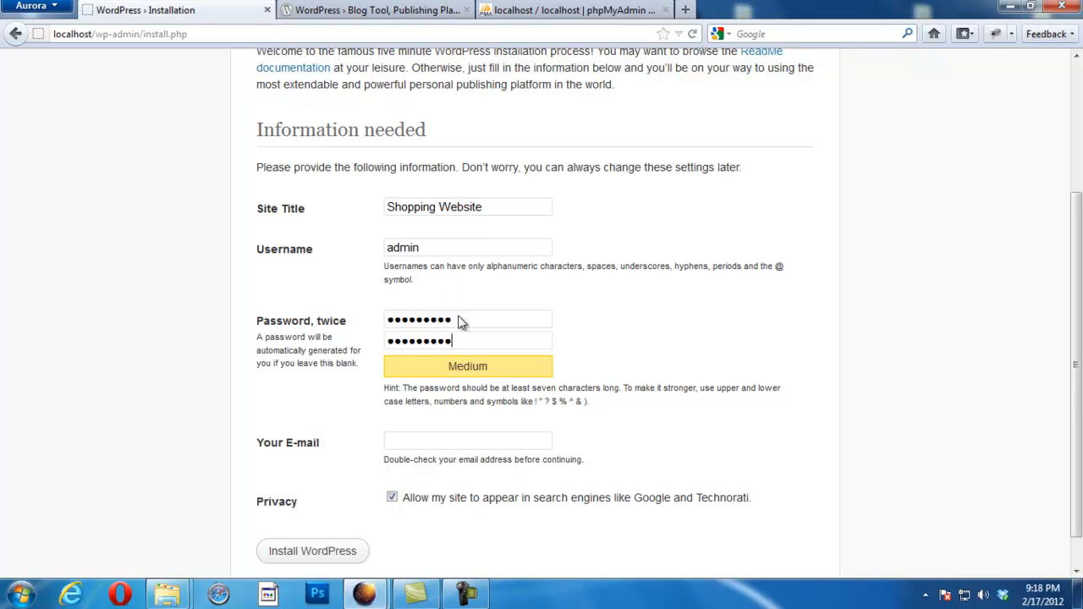
{"action": "left_click_drag", "start_coordinate": [505, 321], "coordinate": [319, 314]}
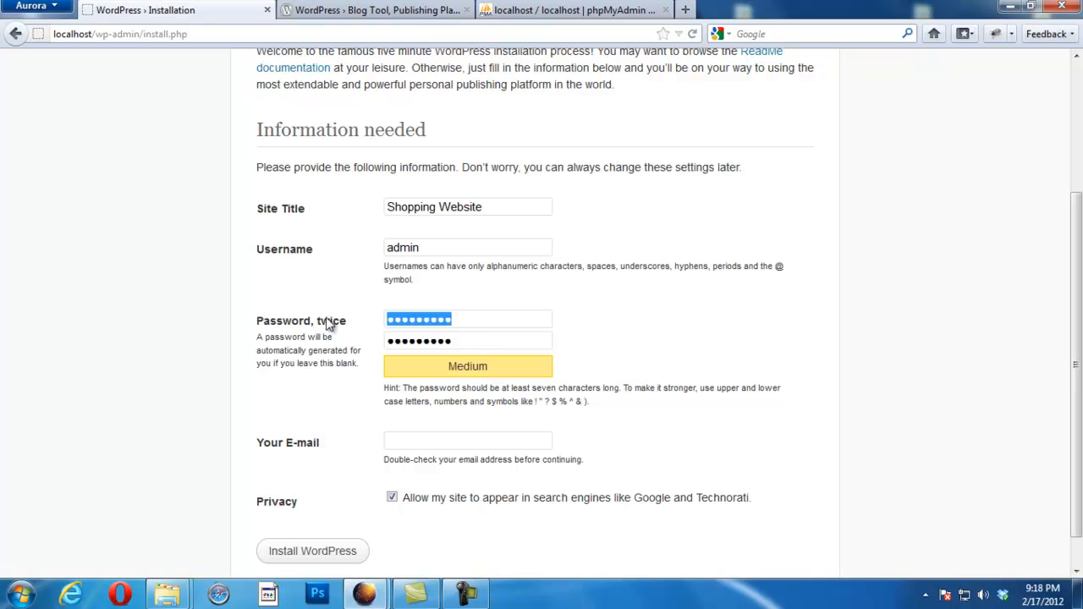
{"action": "left_click", "coordinate": [466, 341]}
{"action": "left_click_drag", "start_coordinate": [466, 341], "coordinate": [353, 349]}
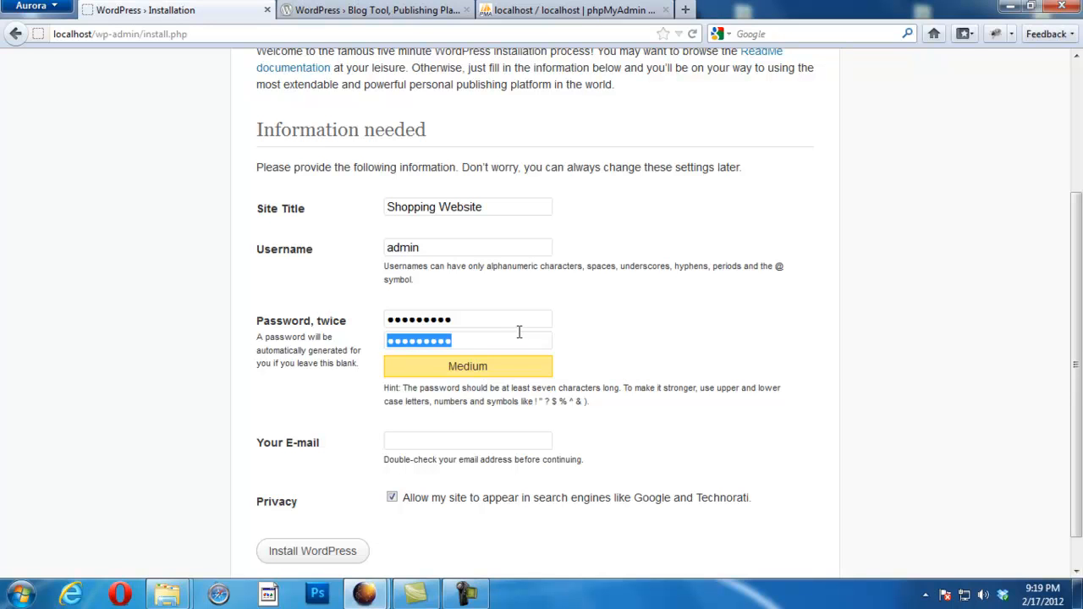
Step: Fill in the admin e-mail from the saved suggestion, install WordPress, and update the browser's saved password
{"action": "left_click", "coordinate": [466, 442]}
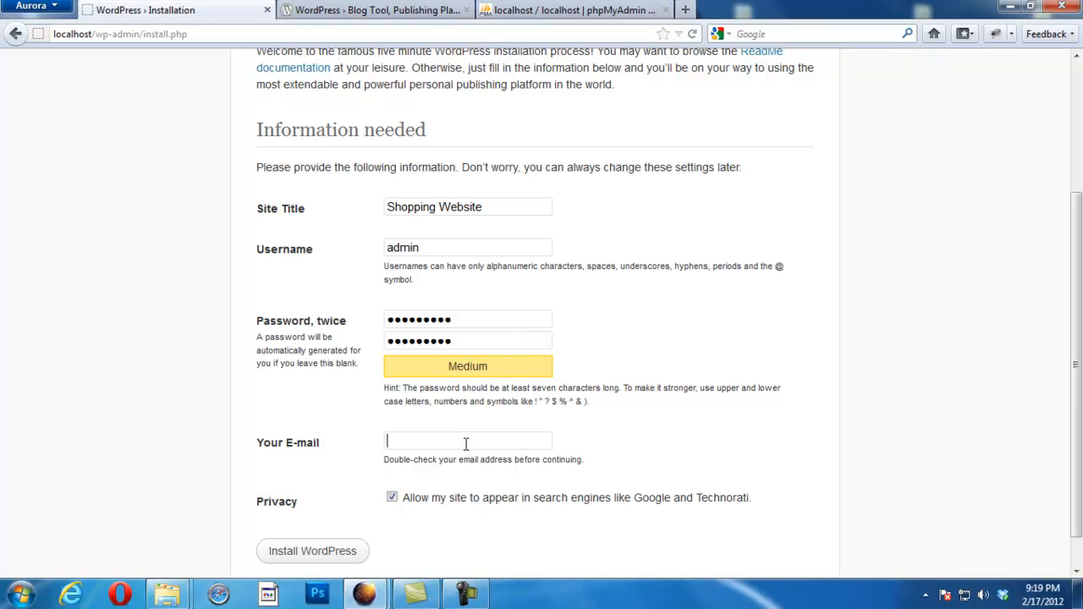
{"action": "type", "text": "amad"}
{"action": "key", "text": "Down"}
{"action": "key", "text": "Return"}
{"action": "left_click", "coordinate": [343, 551]}
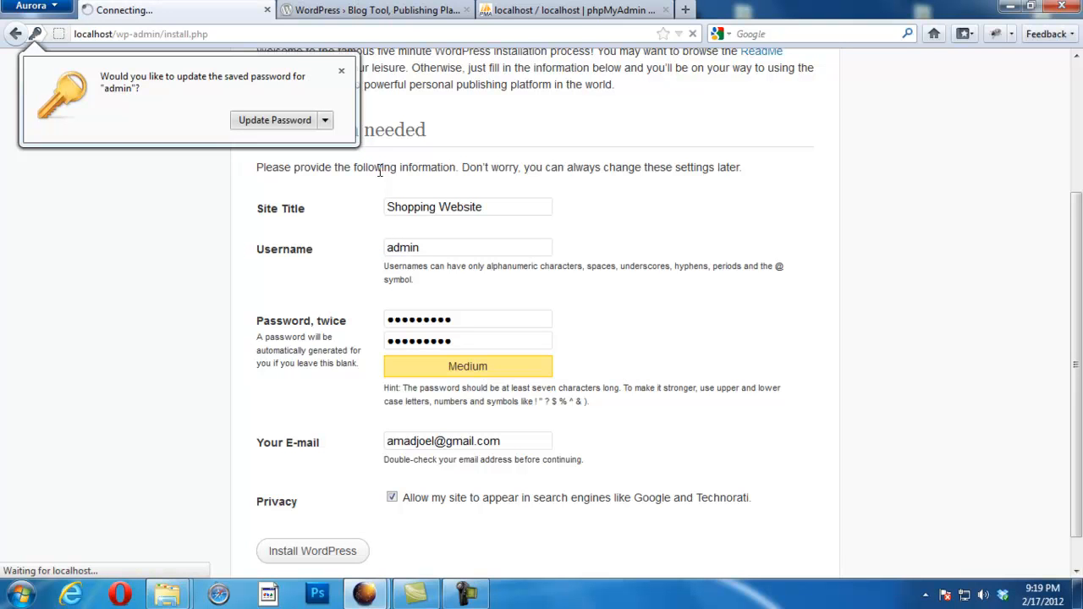
{"action": "left_click", "coordinate": [268, 122]}
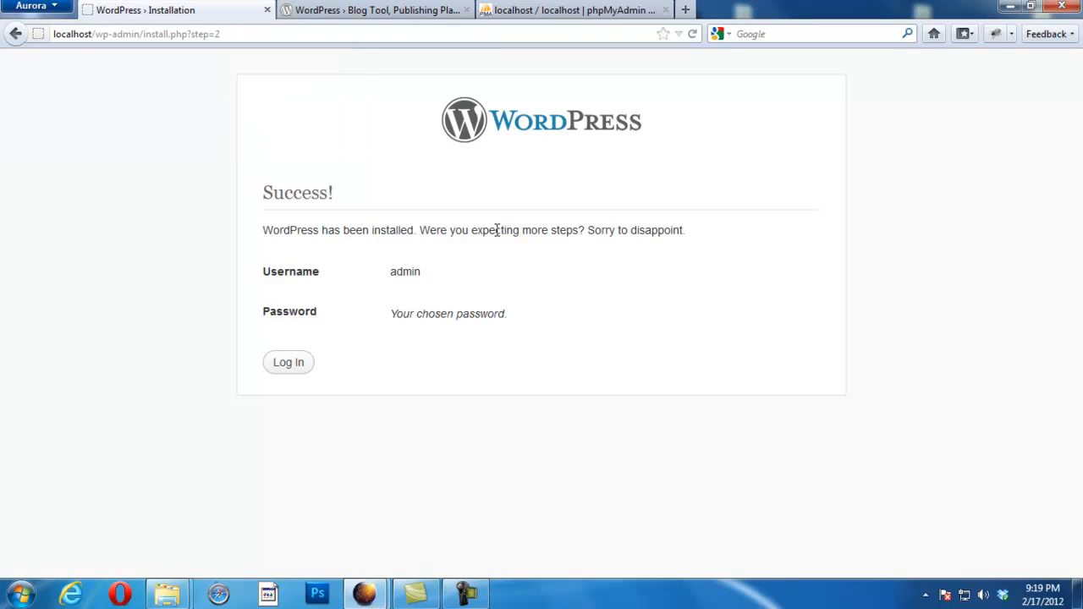
Step: Log in as admin with the saved password and Remember Me ticked
{"action": "left_click", "coordinate": [300, 365]}
{"action": "type", "text": "ad"}
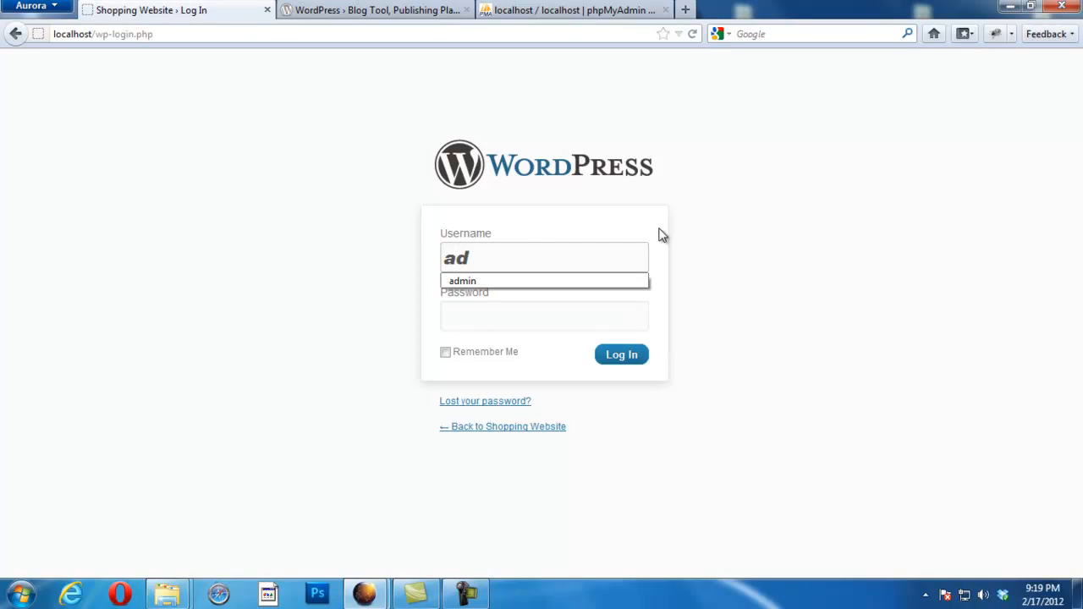
{"action": "key", "text": "Down"}
{"action": "key", "text": "Return"}
{"action": "key", "text": "Tab"}
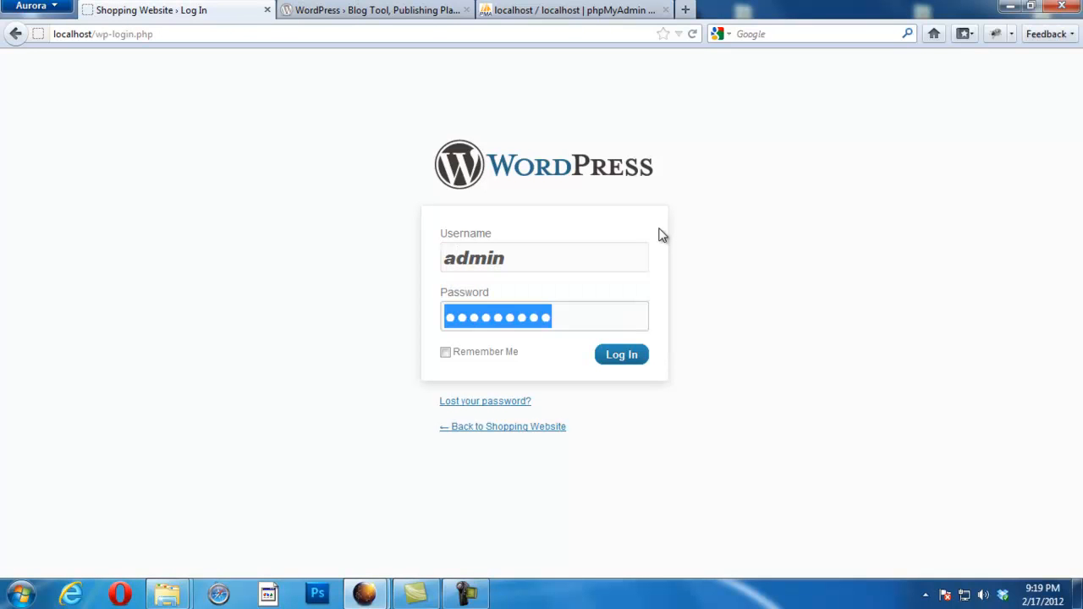
{"action": "left_click", "coordinate": [447, 352]}
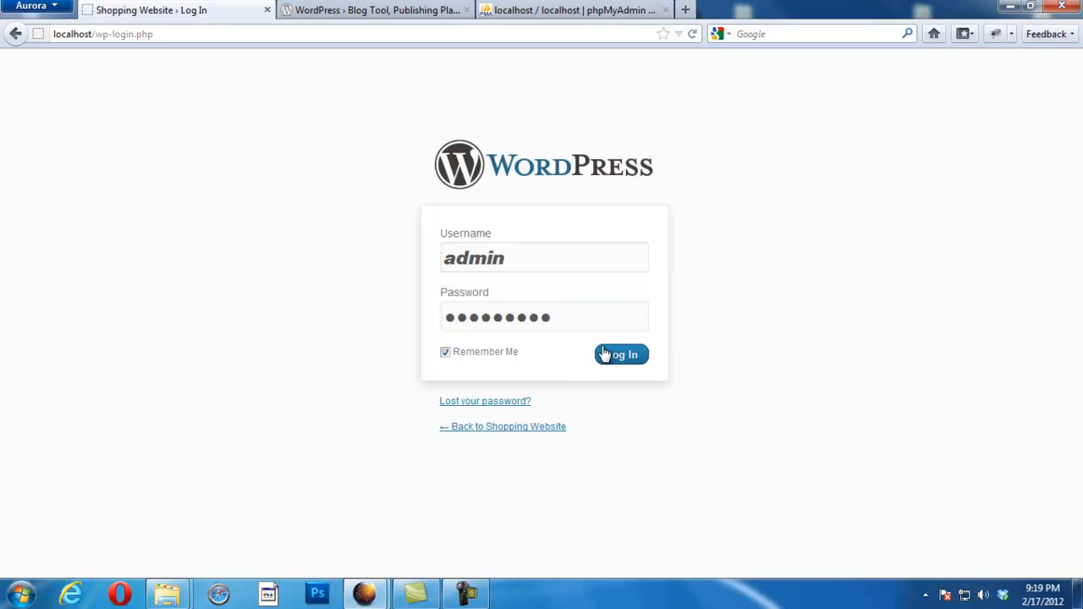
{"action": "left_click", "coordinate": [621, 355]}
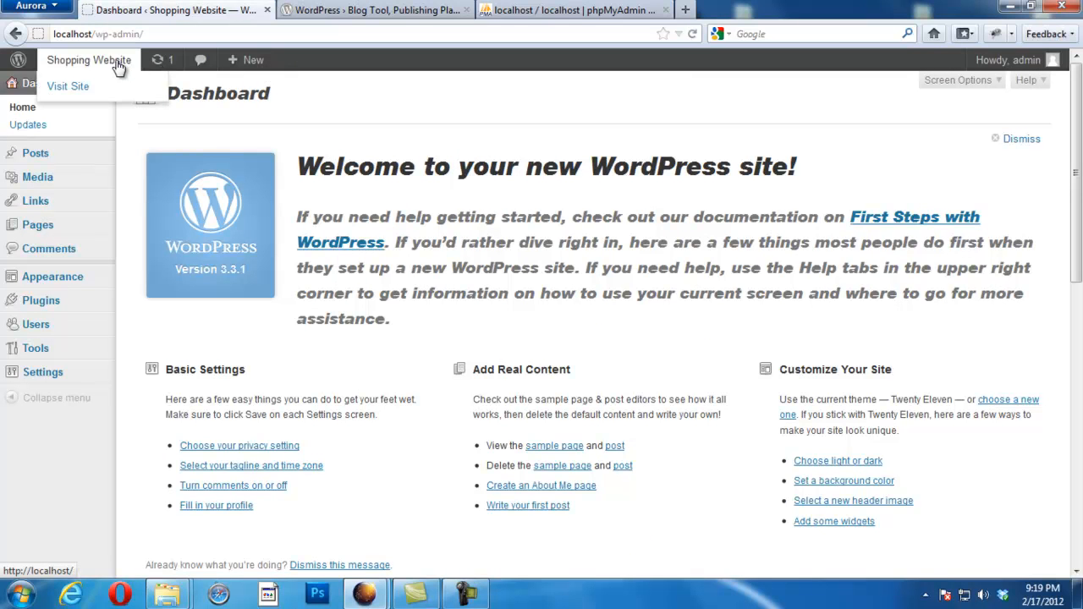
Step: Preview the Shopping Website front page in a new tab, then close it to return to the dashboard
{"action": "middle_click", "coordinate": [98, 66]}
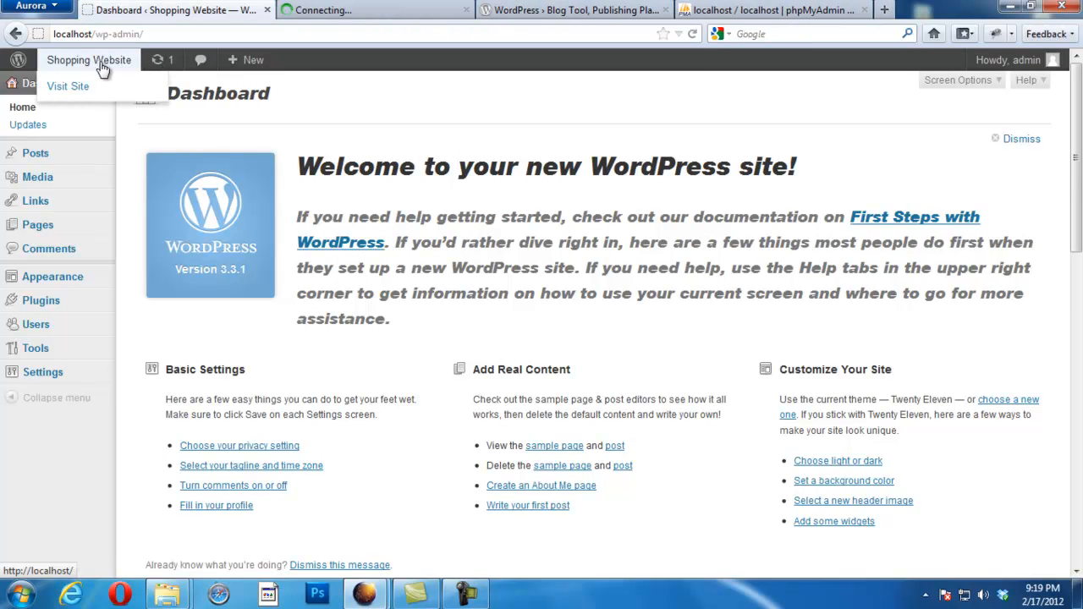
{"action": "left_click", "coordinate": [358, 10]}
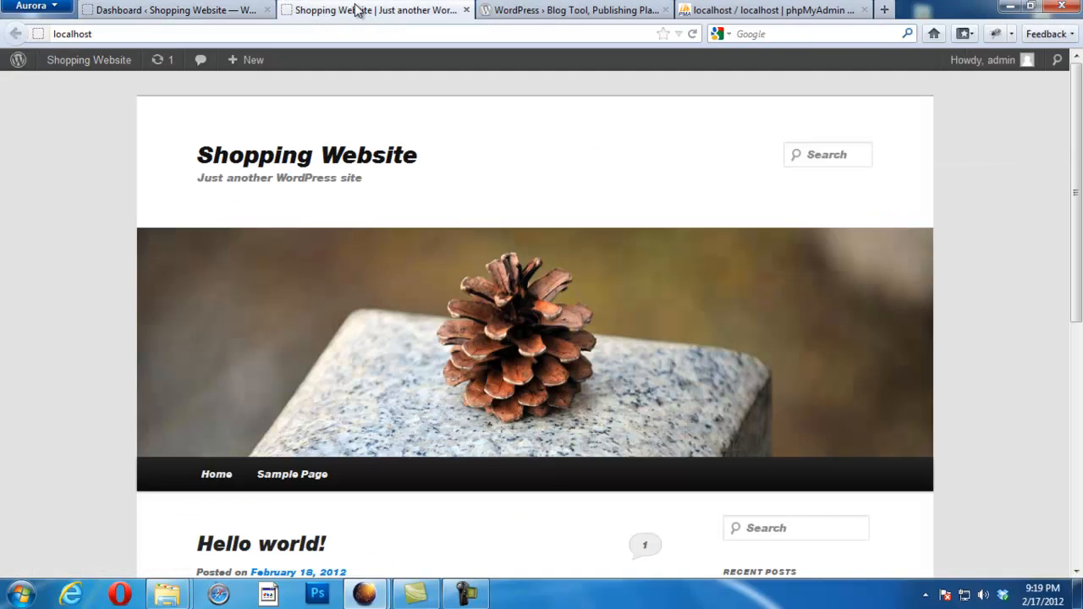
{"action": "left_click", "coordinate": [467, 10]}
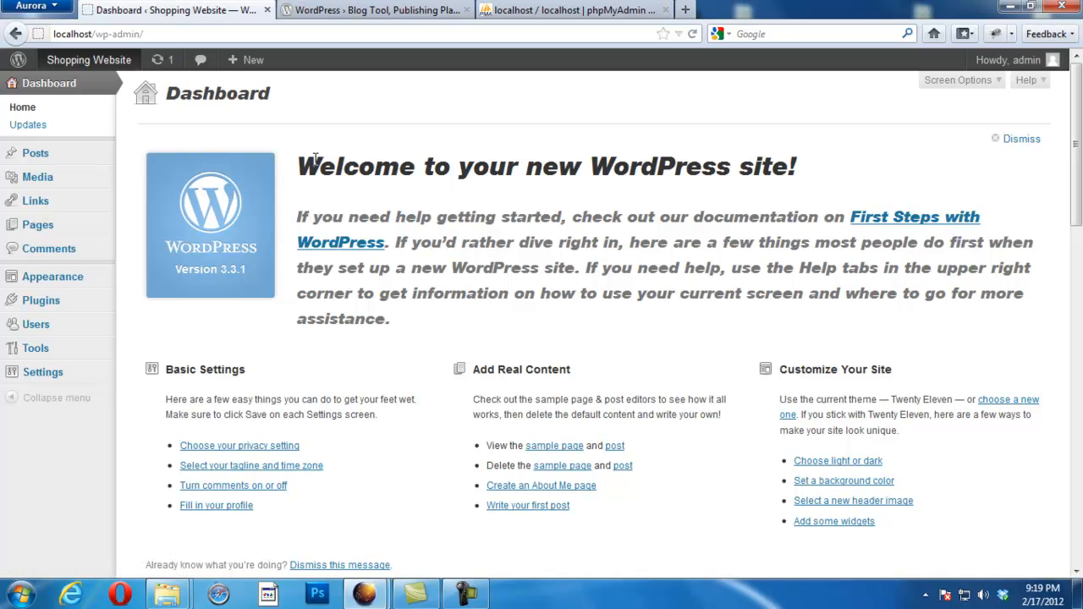
{"action": "left_click", "coordinate": [467, 595]}
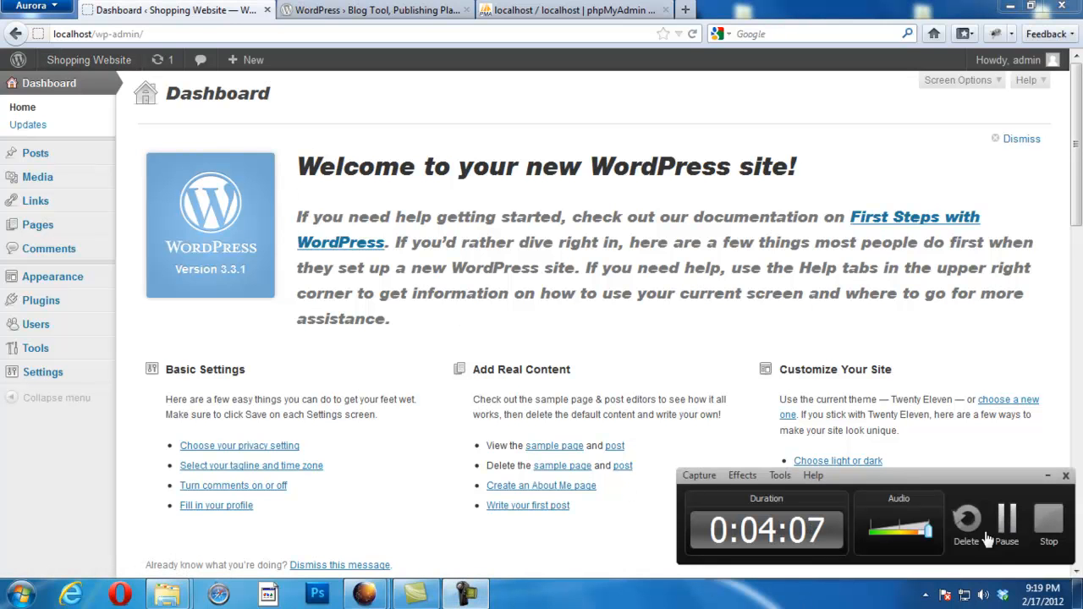